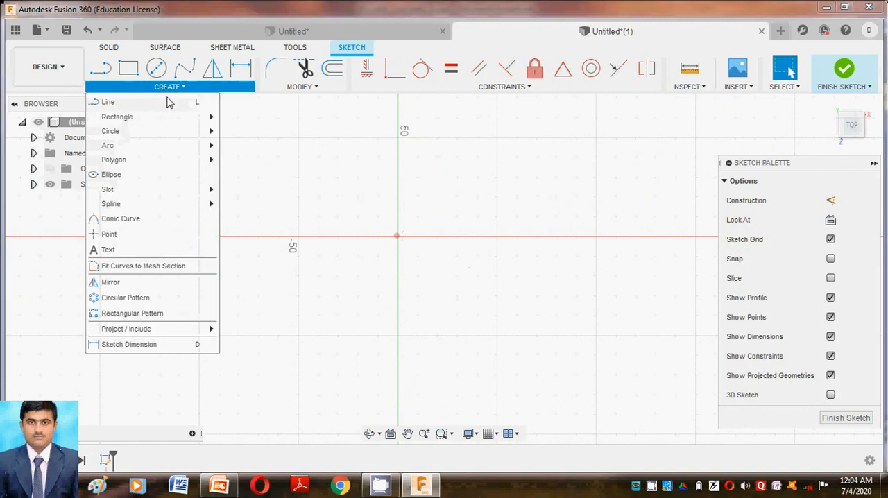
Step: Draw a center rectangle at the origin, 55 mm wide and 110 mm high, and finish the sketch
mouse_move(173, 119)
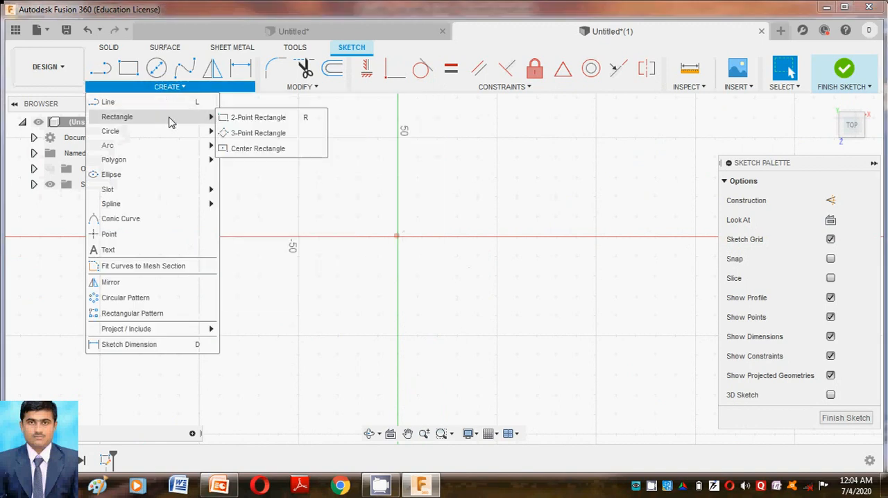
left_click(234, 150)
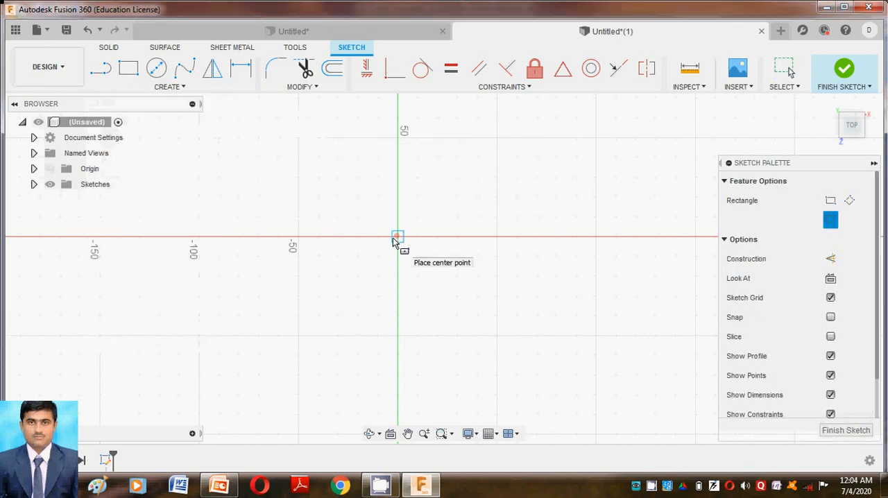
left_click(395, 237)
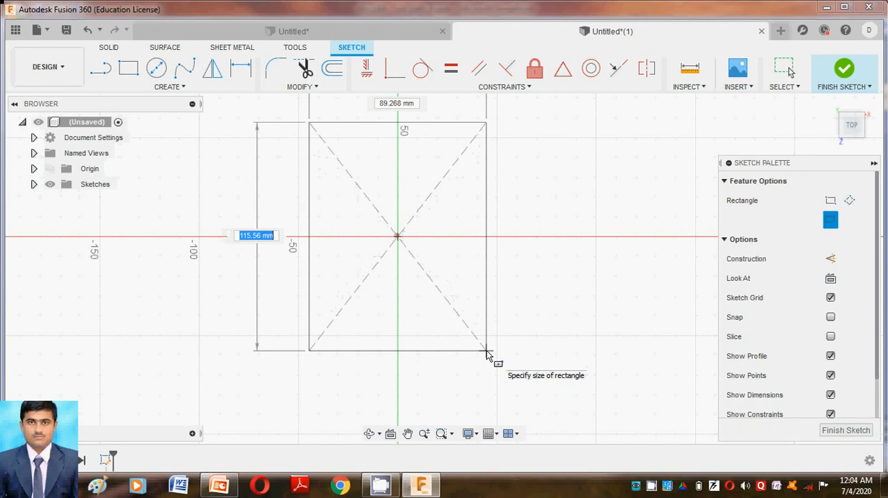
type("110")
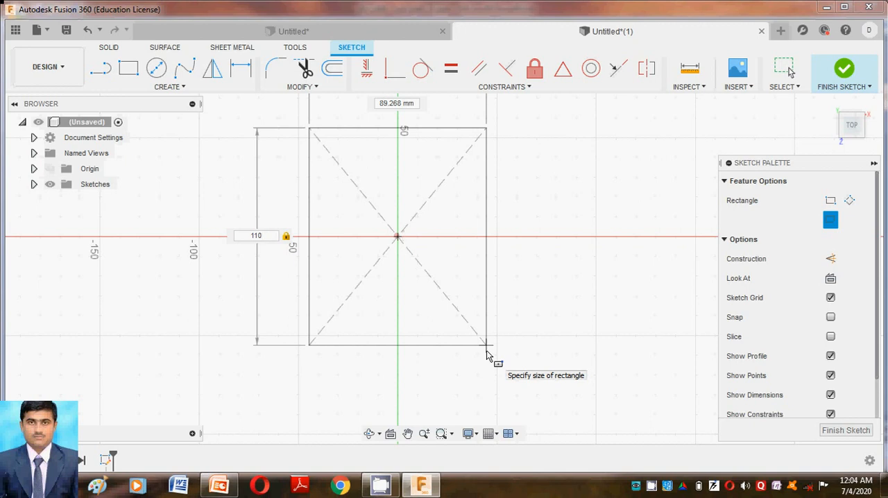
key("Tab")
type("5")
key("Tab")
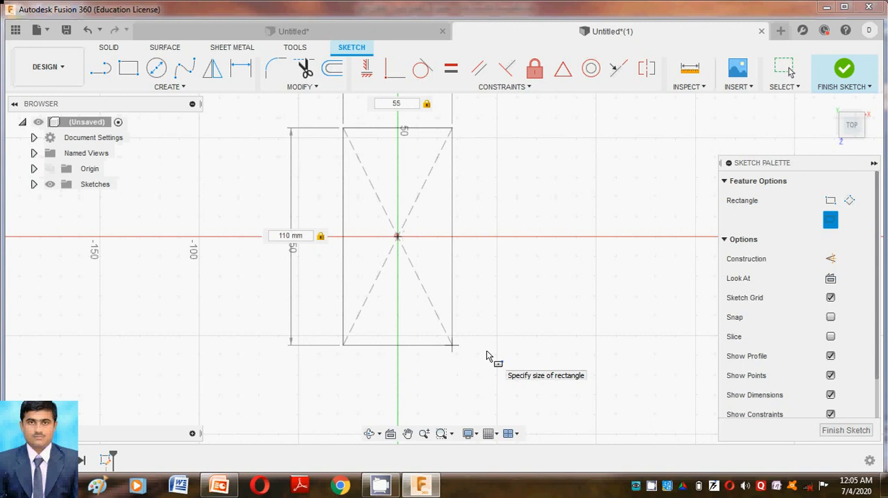
key("Return")
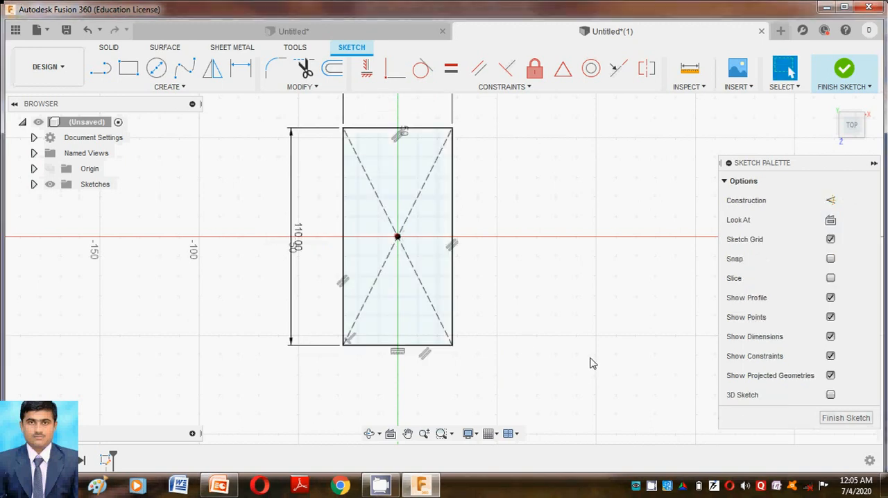
left_click(832, 418)
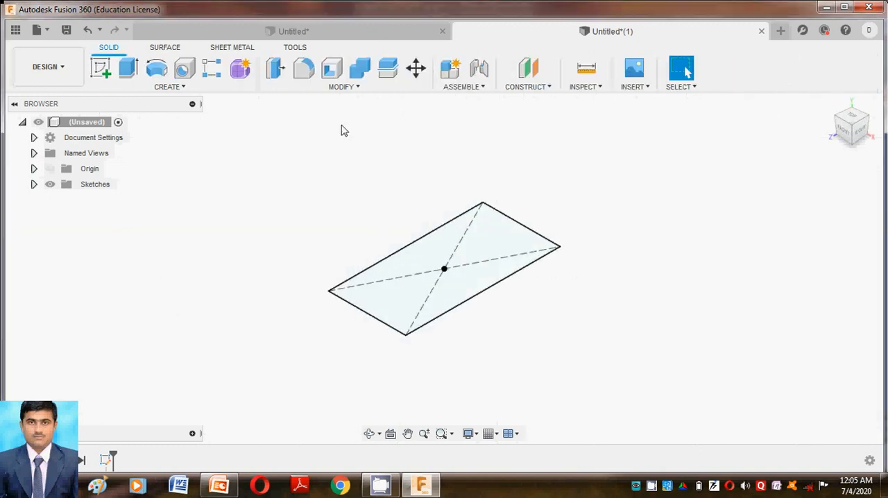
Step: Extrude the rectangle 25 mm as a new body
left_click(129, 70)
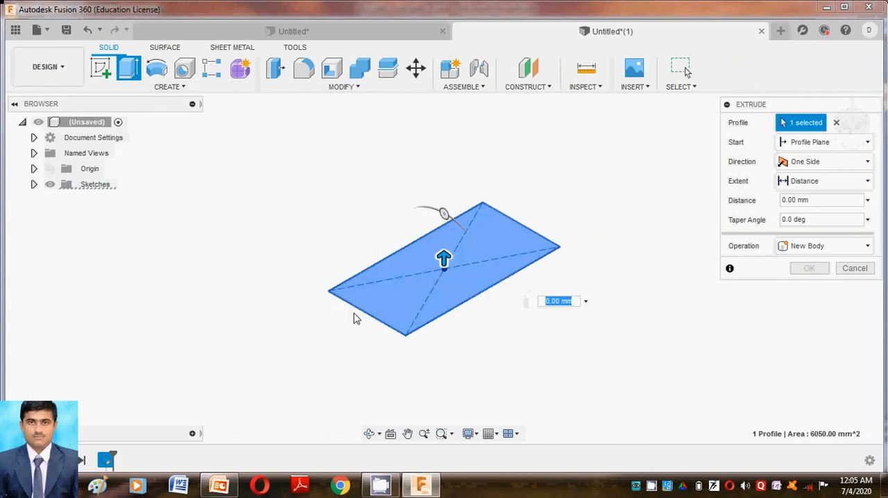
type("2")
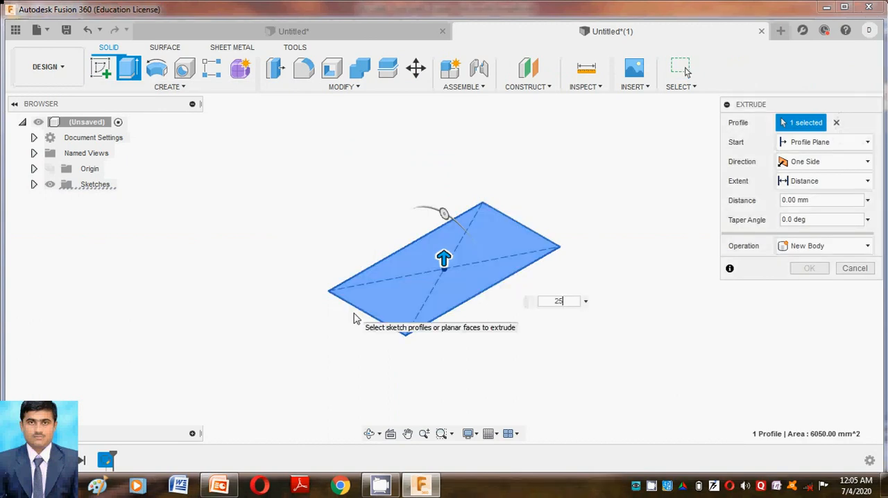
type("5")
key("Return")
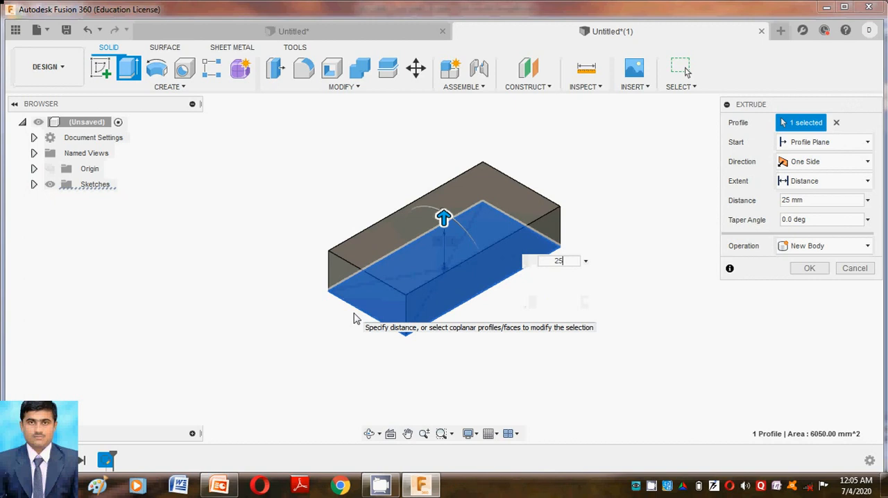
key("Return")
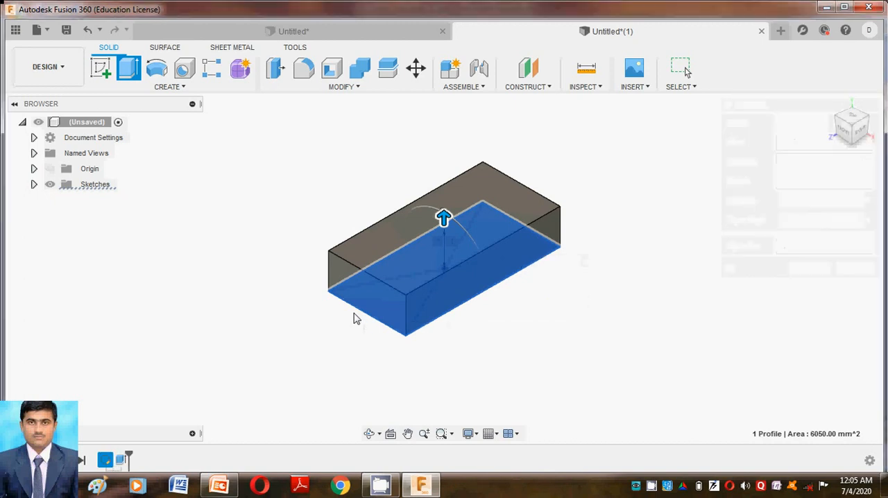
Step: Start a sketch on the block's top face and draw a circle about 24 mm in diameter centered on the origin
left_click(184, 88)
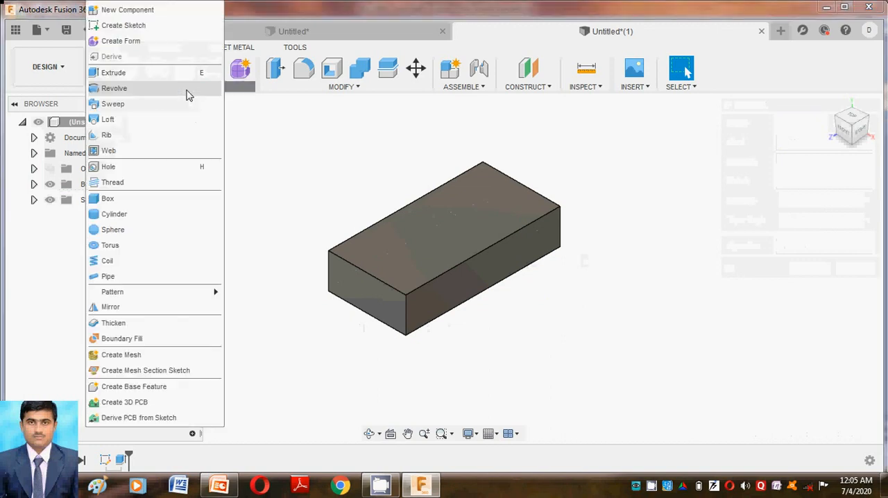
left_click(294, 112)
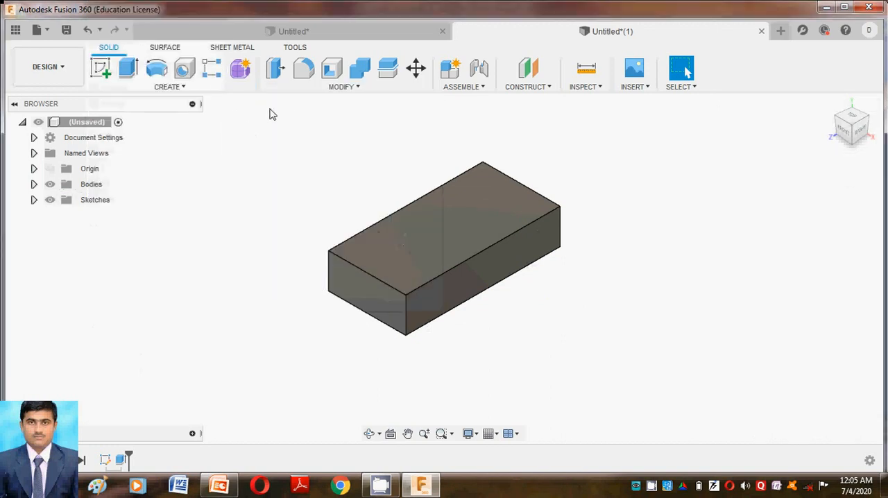
left_click(104, 72)
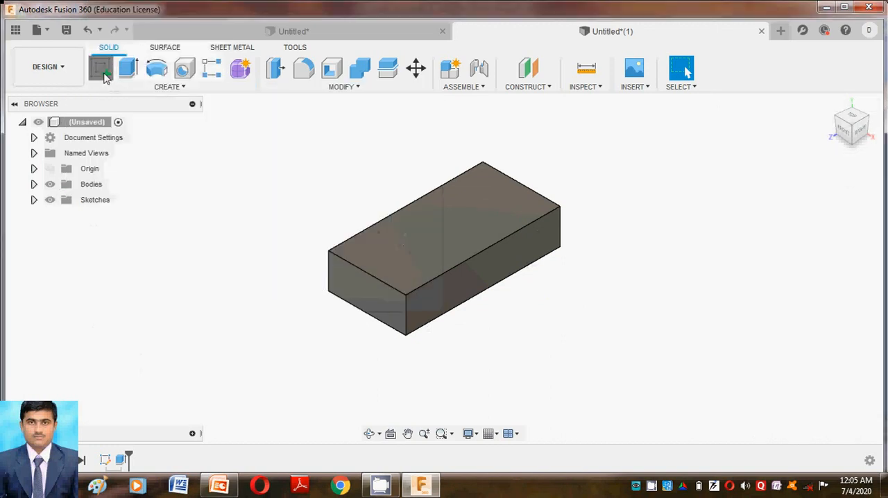
left_click(495, 212)
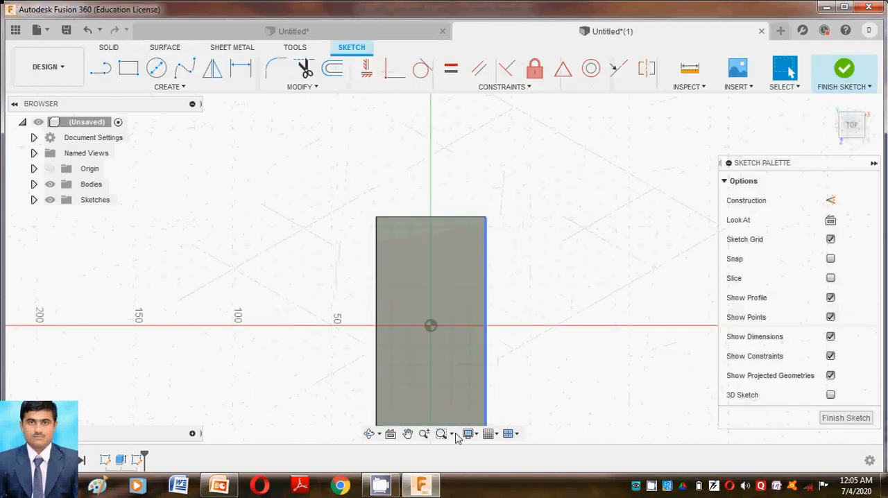
left_click(409, 433)
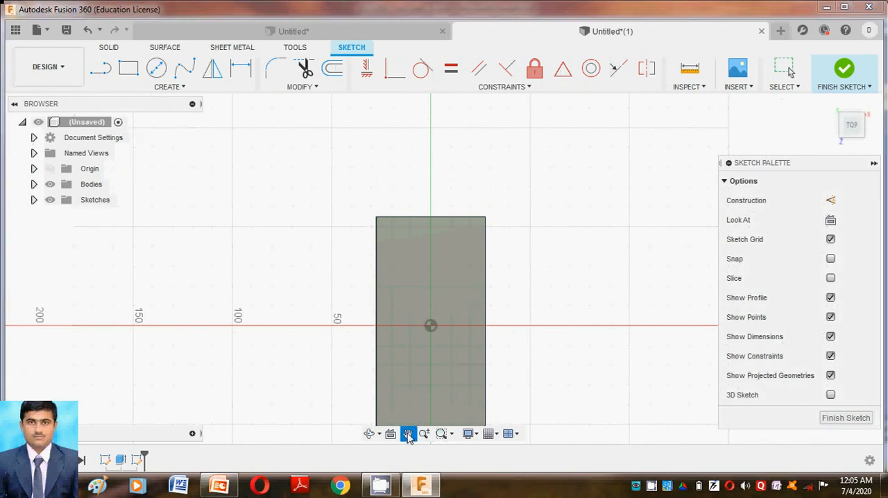
left_click_drag(532, 355, 529, 268)
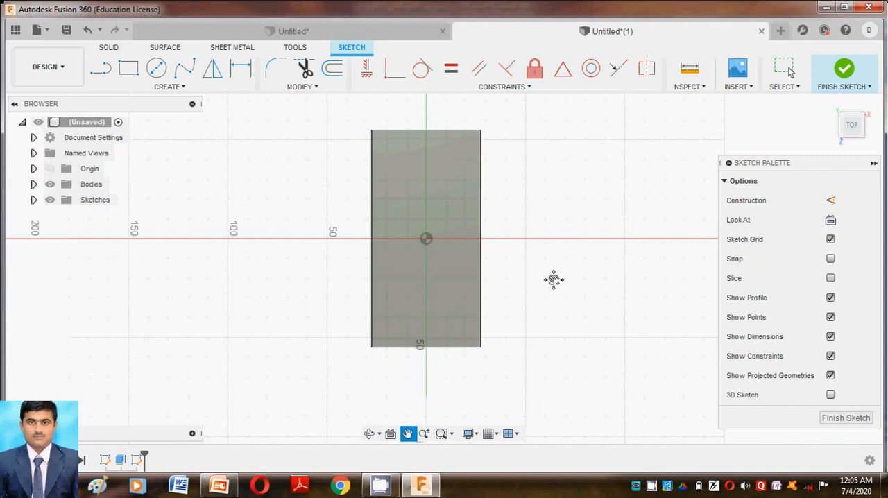
key("Escape")
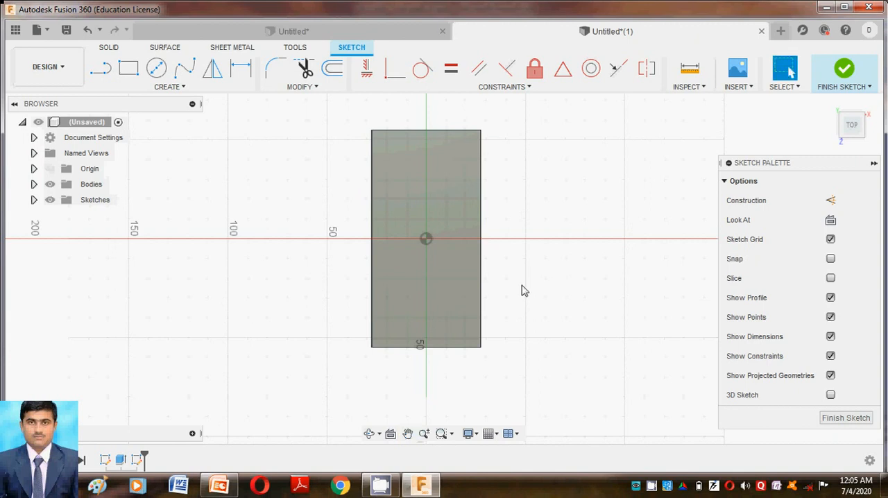
left_click(157, 70)
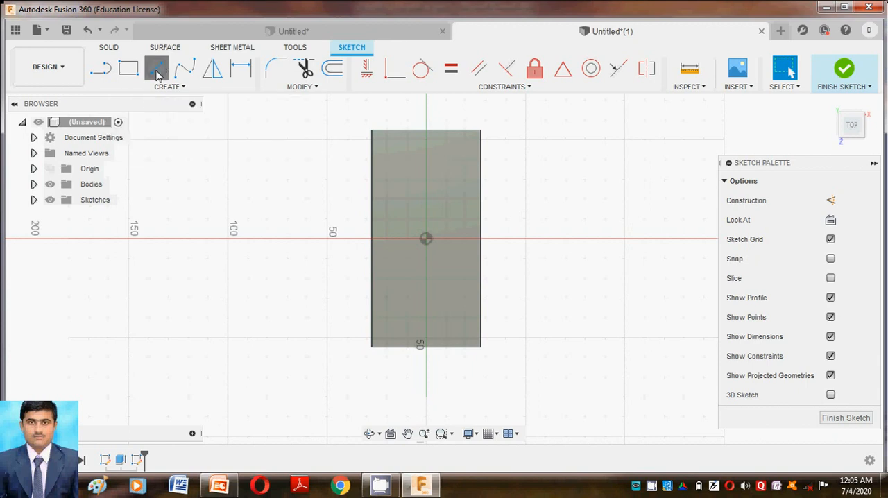
left_click(425, 240)
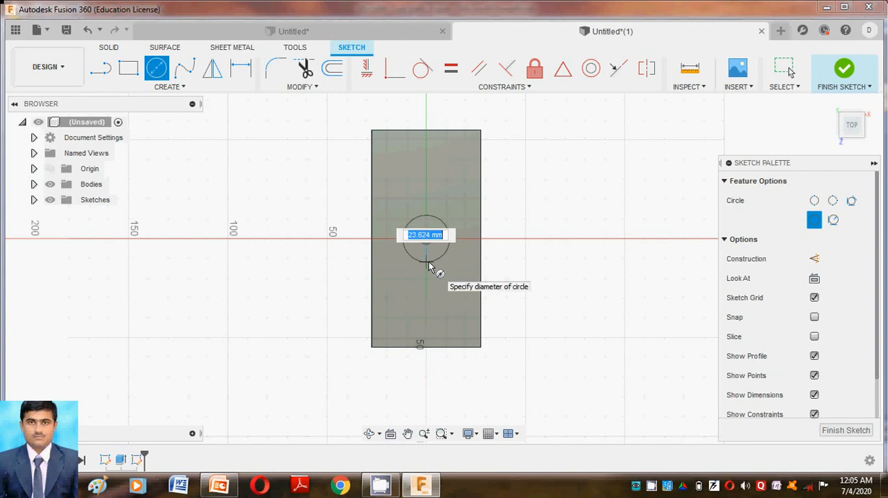
type("25")
key("Return")
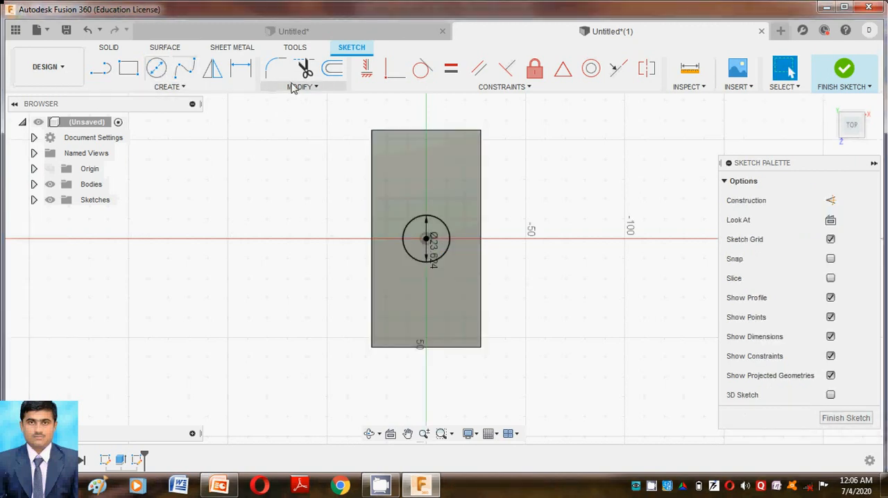
Step: Add a driven diameter dimension to the central circle and set its original diameter dimension to 20 mm
left_click(241, 68)
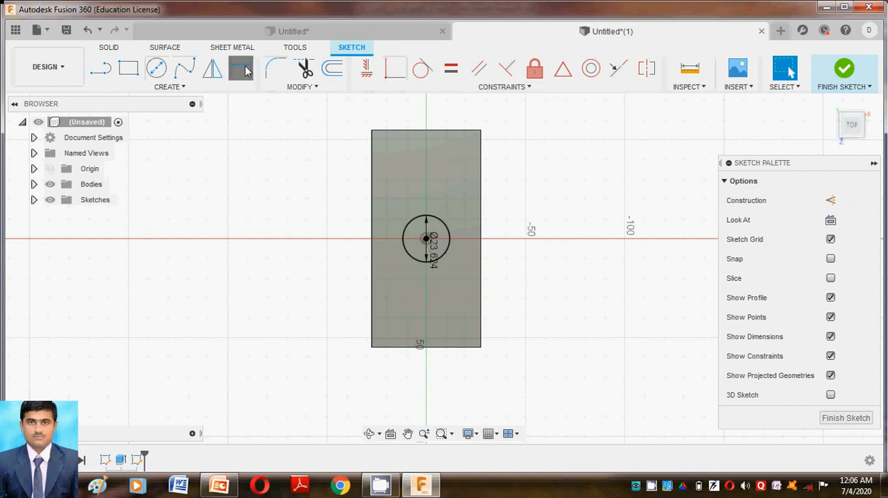
left_click(448, 234)
left_click(552, 204)
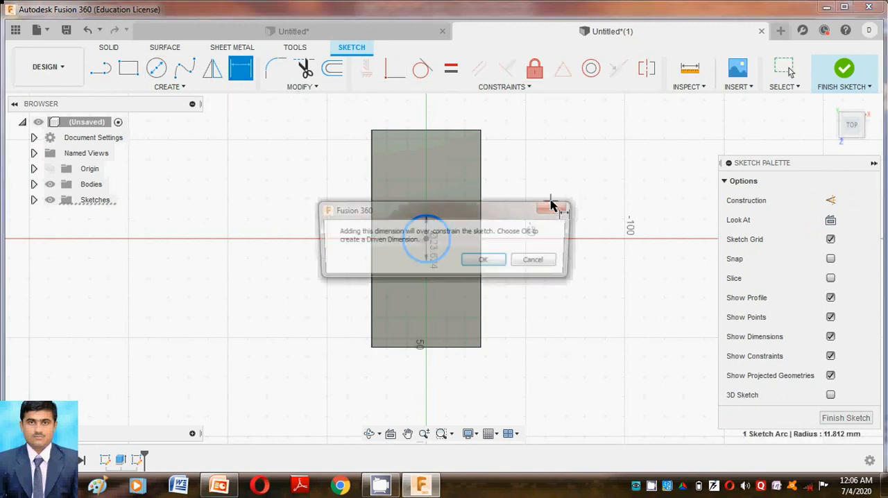
left_click(484, 260)
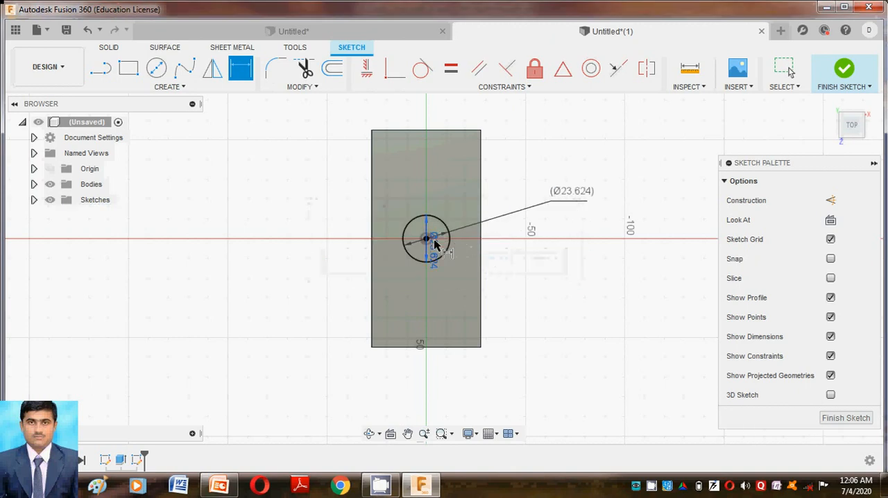
left_click(434, 250)
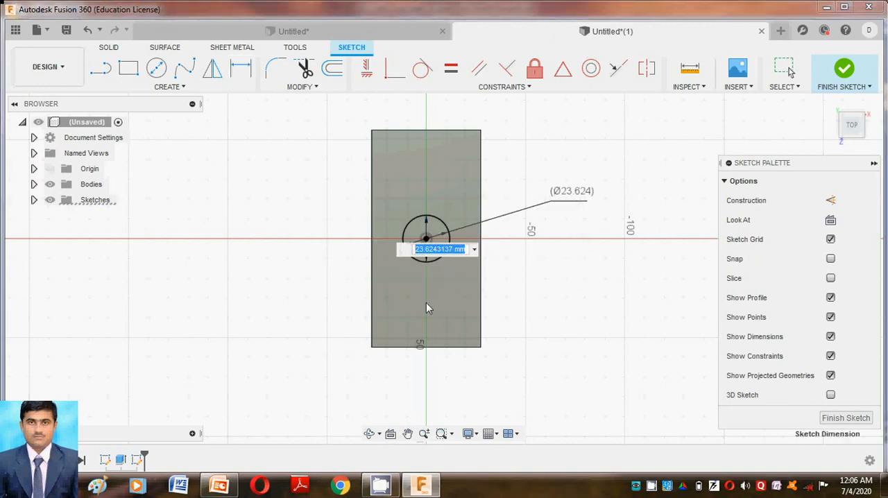
type("20")
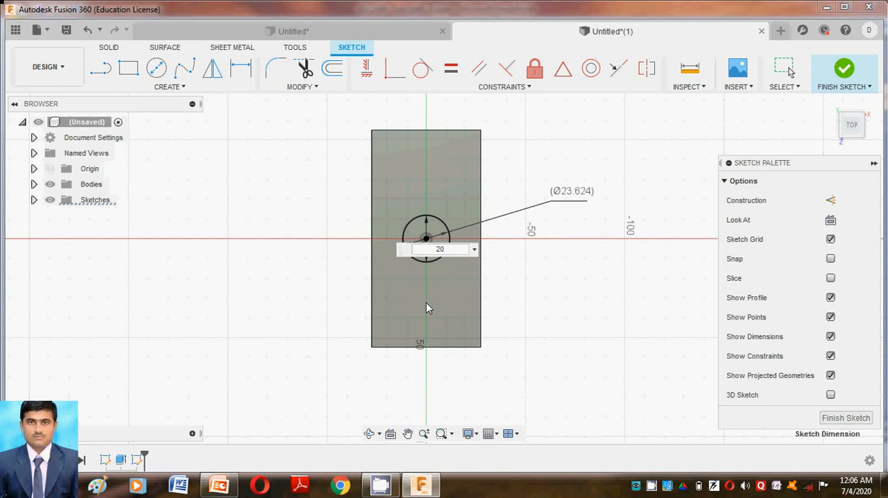
key("Return")
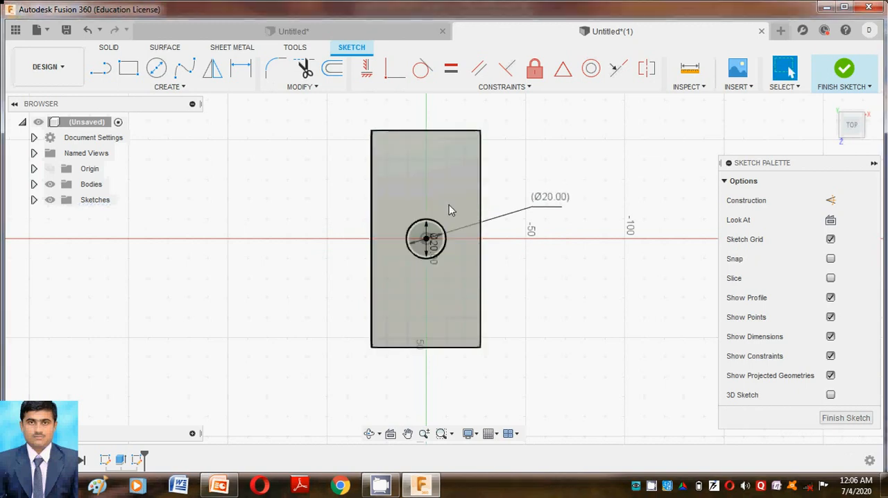
Step: Sketch a circle about 15 mm in diameter near the face's upper-left corner and one about 16 mm near the lower-right corner
left_click(157, 70)
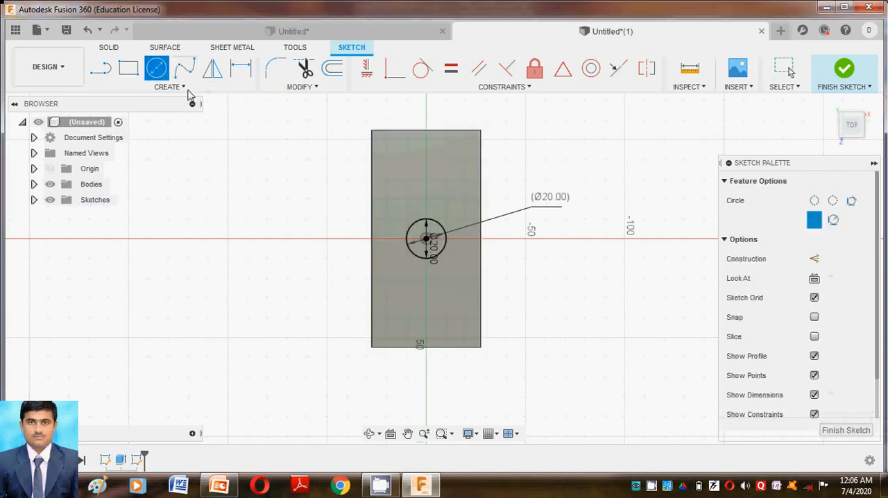
left_click(390, 153)
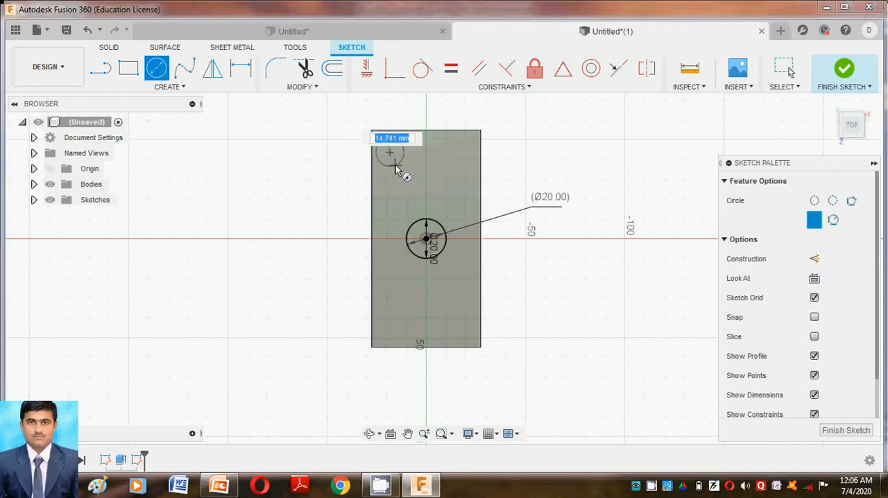
left_click(396, 169)
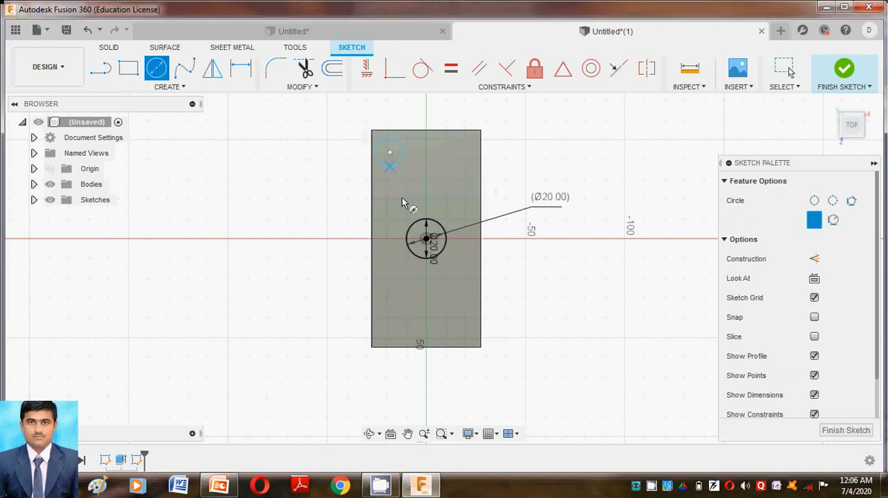
left_click(448, 322)
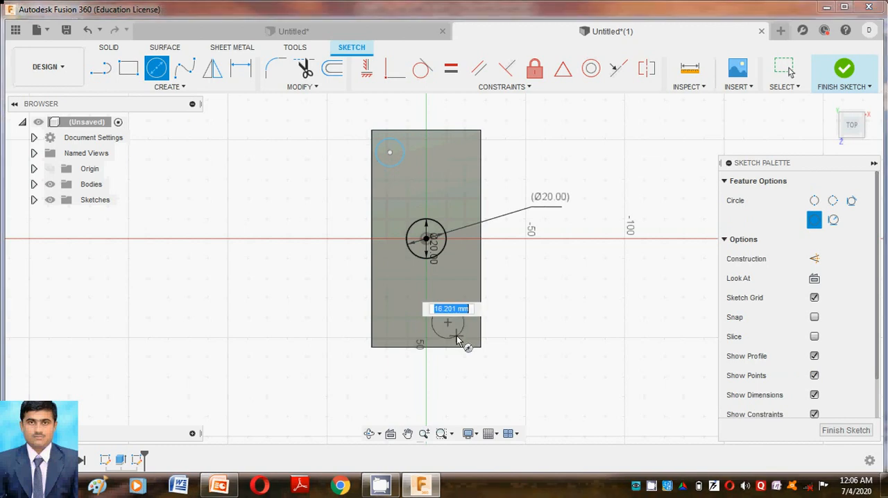
left_click(458, 339)
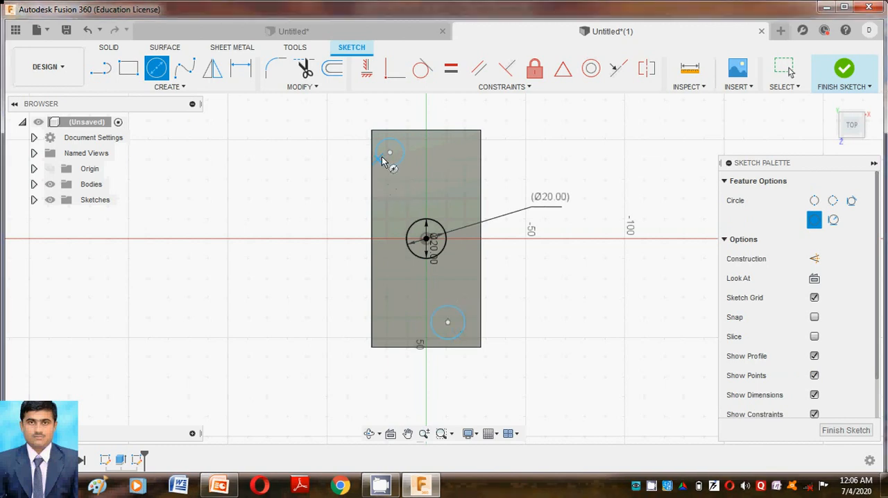
Step: Dimension the vertical distance between the central circle's center and the upper-left circle's center as 40 mm
left_click(241, 68)
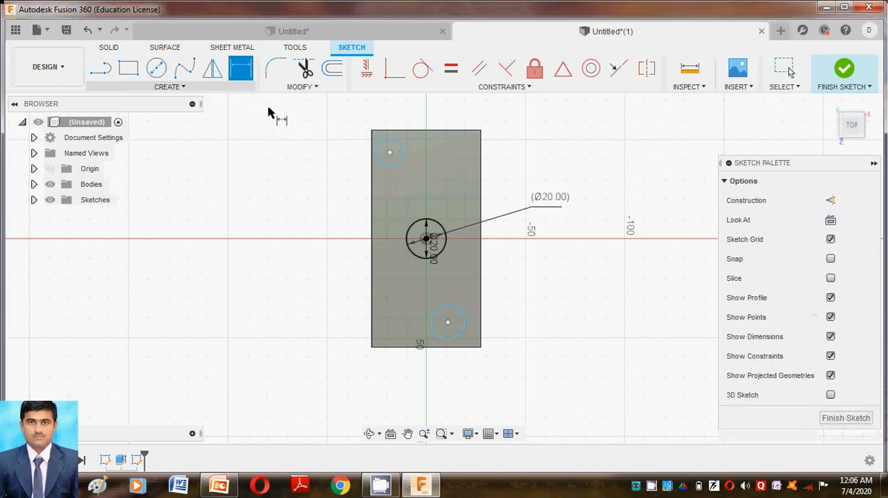
left_click(426, 238)
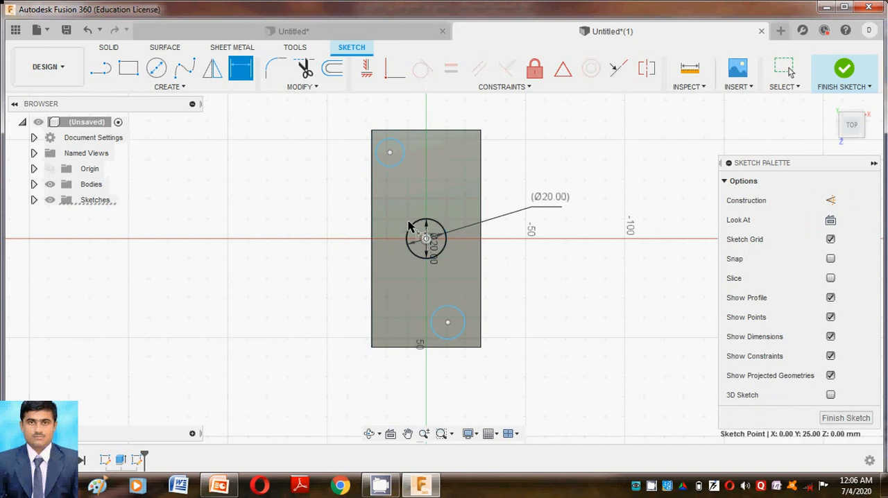
left_click(389, 154)
left_click(319, 179)
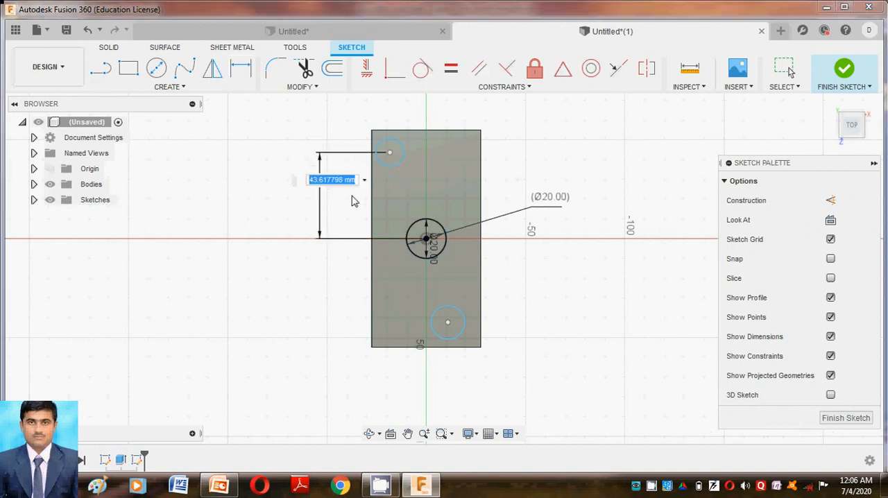
type("40")
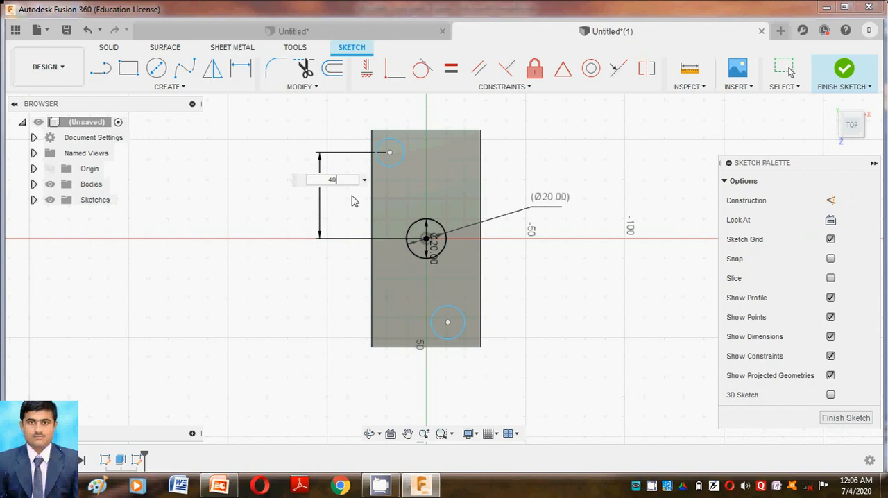
key("Return")
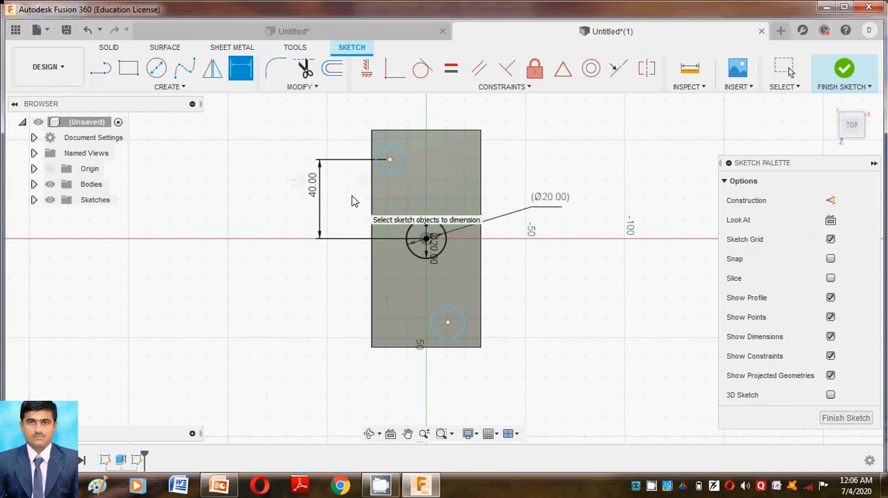
Step: Dimension the vertical distance between the central circle's center and the lower-right circle's center as 40 mm
left_click(426, 239)
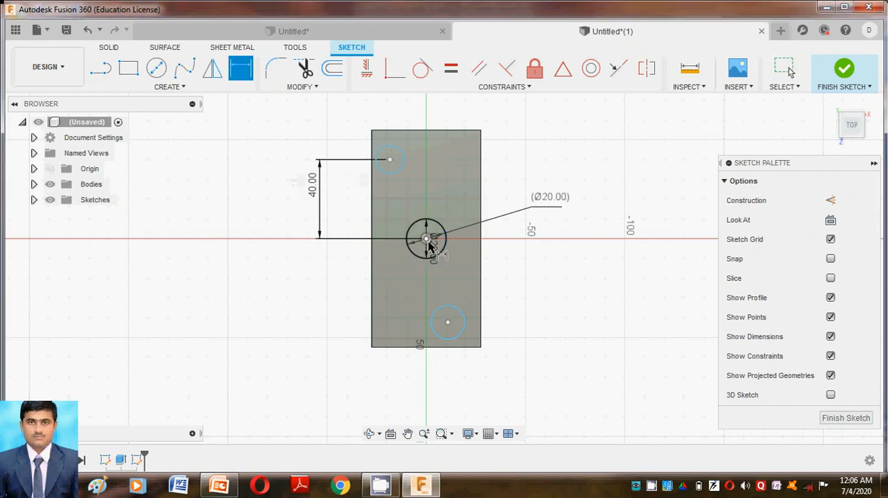
left_click(449, 323)
left_click(316, 314)
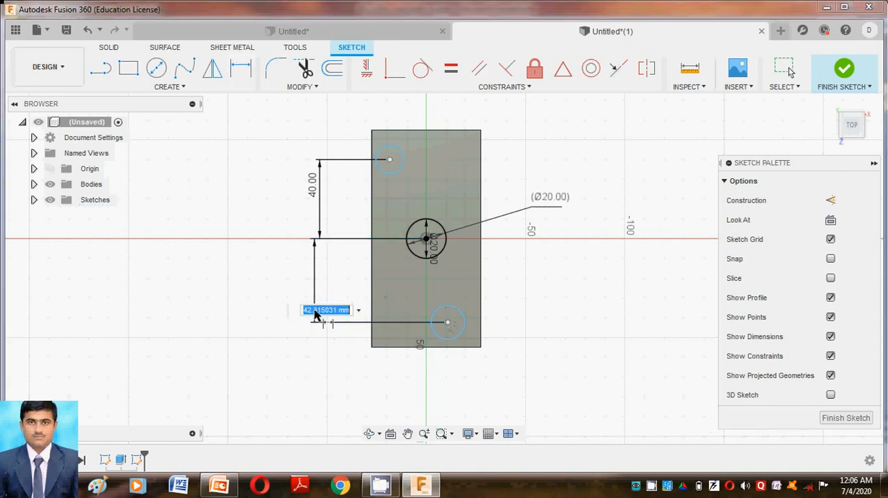
type("40")
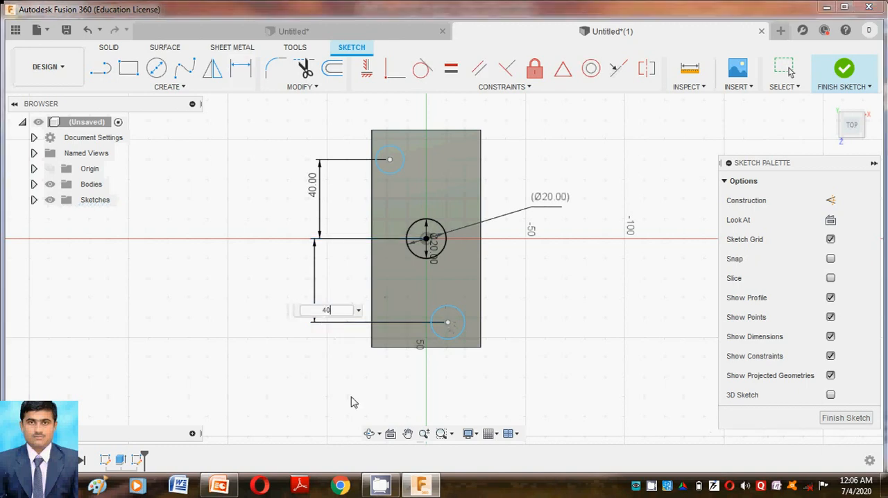
key("Return")
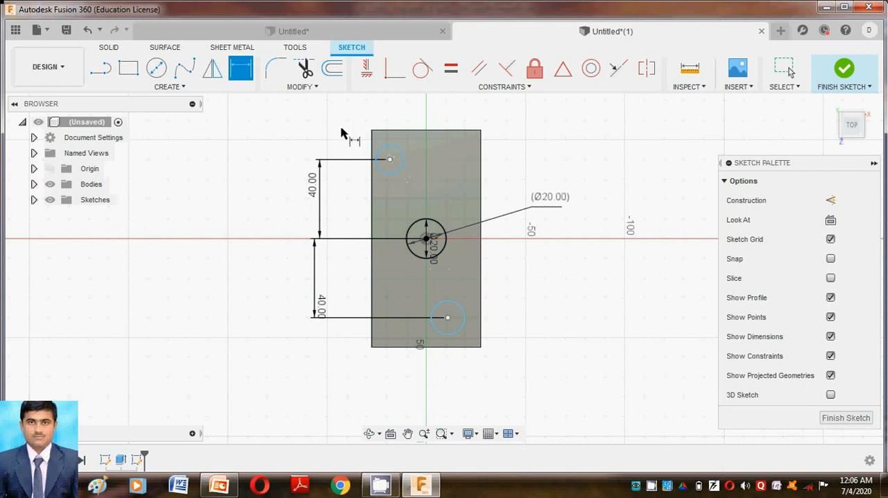
Step: Dimension the diameters of the upper-left and lower-right circles as 10 mm each
left_click(404, 159)
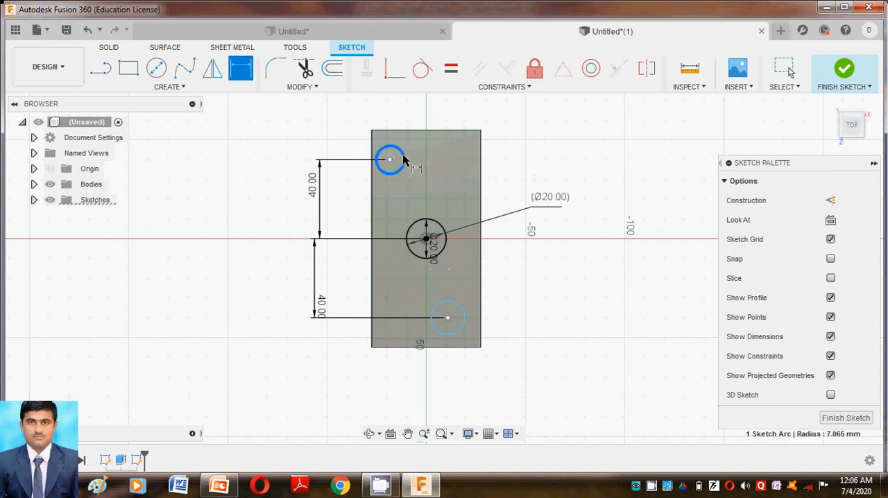
left_click(517, 148)
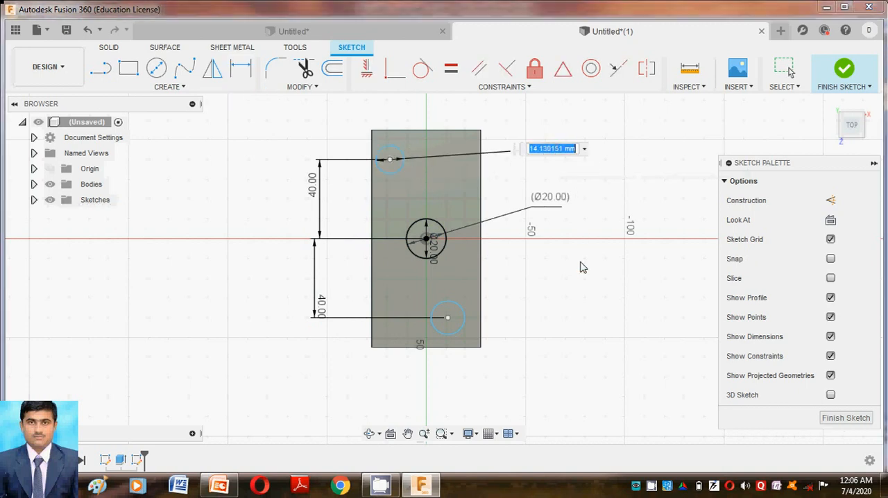
type("10")
key("Return")
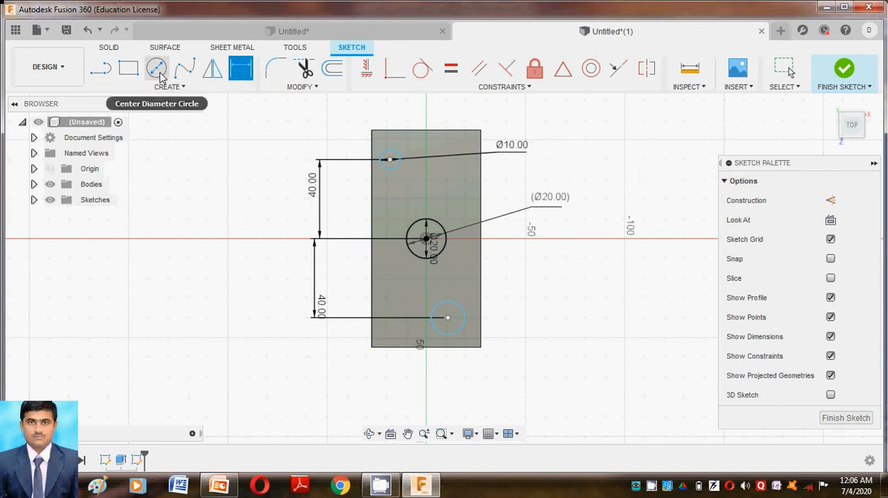
left_click(463, 317)
left_click(581, 292)
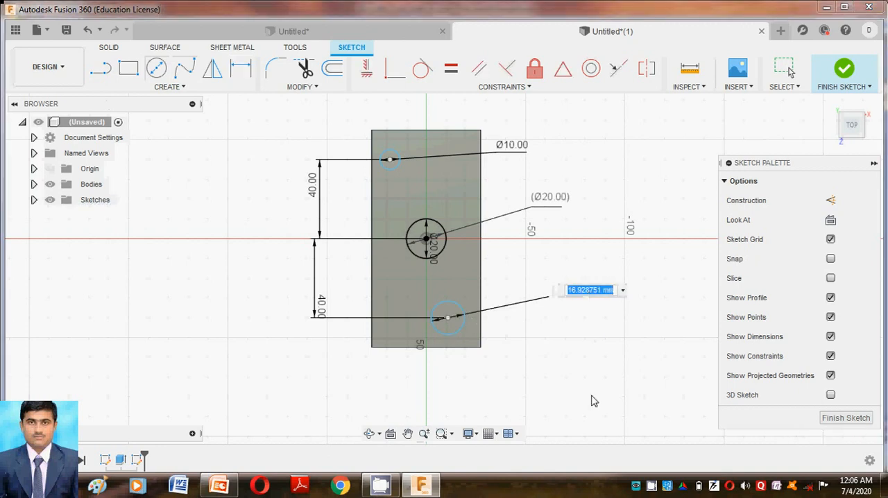
type("10")
key("Return")
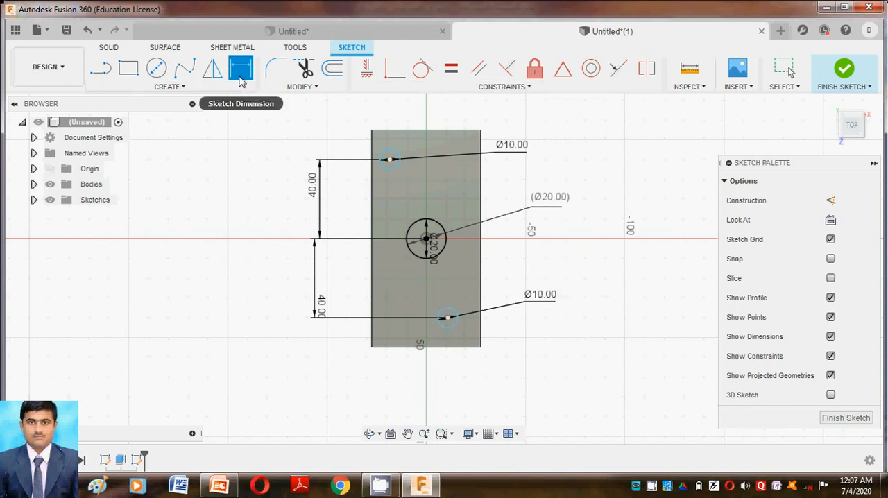
Step: Dimension the upper-left circle's center 10 mm from the face's left edge
left_click(389, 160)
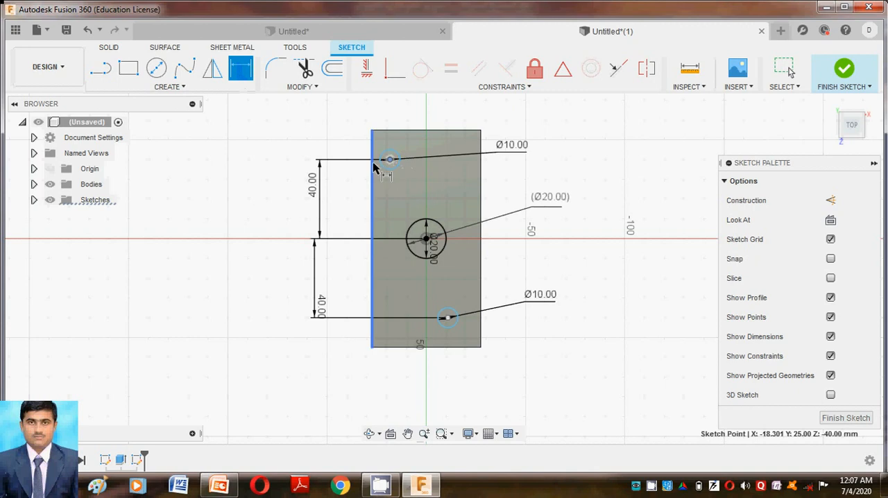
left_click(373, 167)
left_click(384, 111)
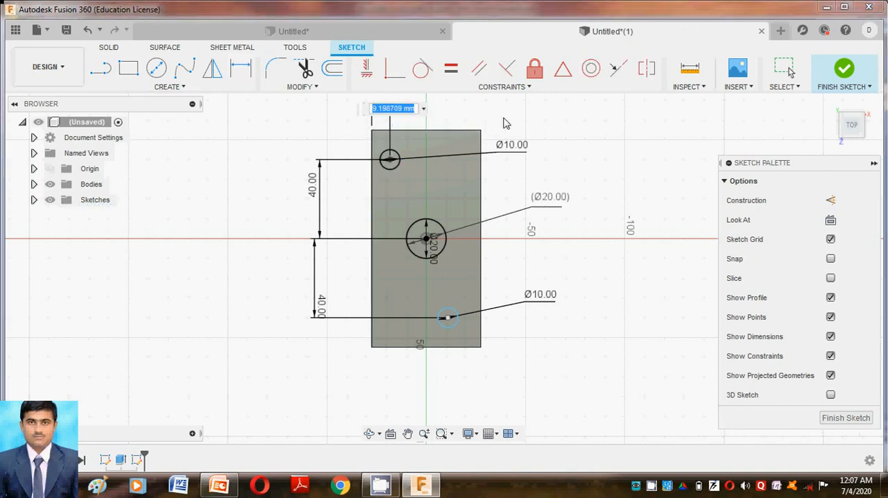
type("10")
key("Return")
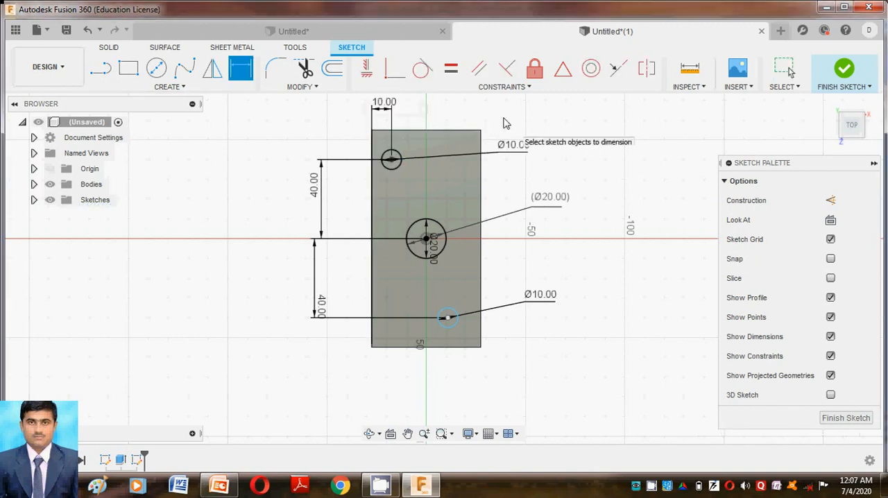
Step: Dimension the lower-right circle's center 10 mm from the face's right edge and finish the sketch
left_click(448, 319)
left_click(481, 335)
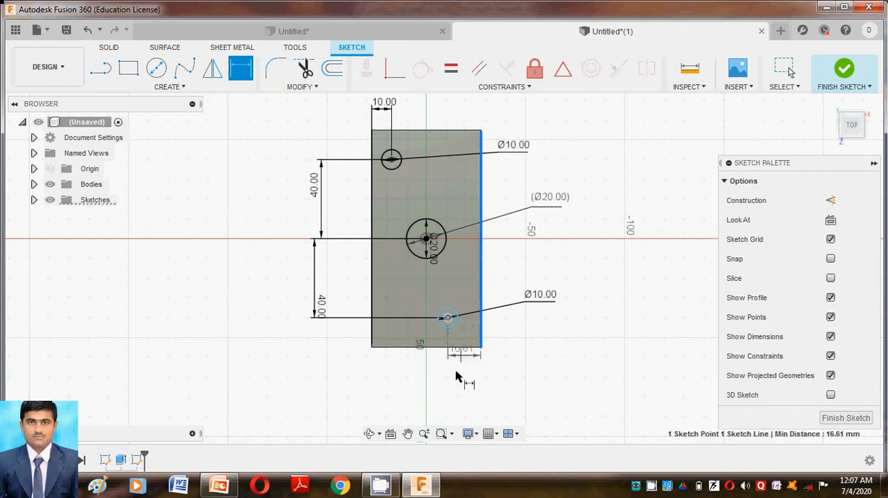
left_click(468, 384)
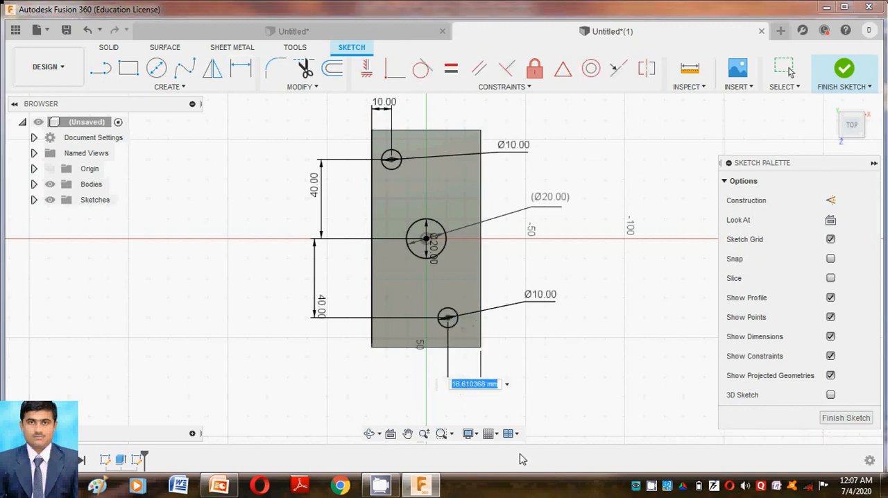
type("10")
key("Return")
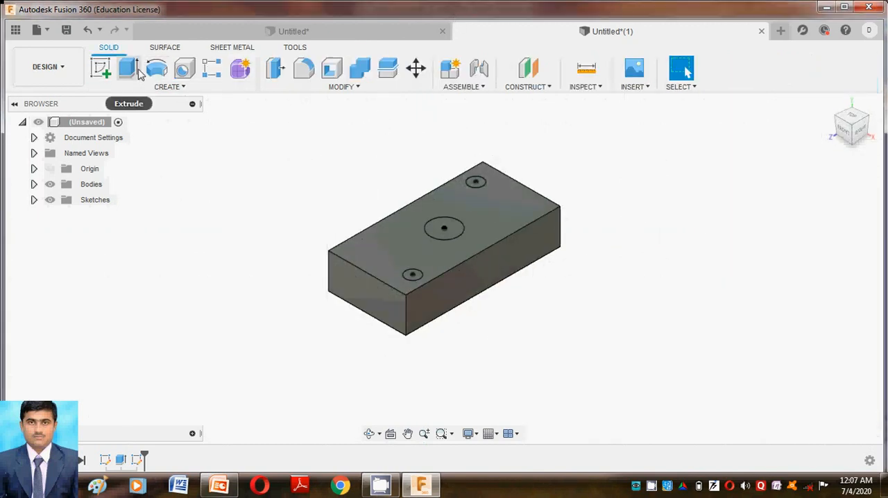
Step: Extrude the three circle profiles 100 mm downward as a cut through the block
left_click(139, 73)
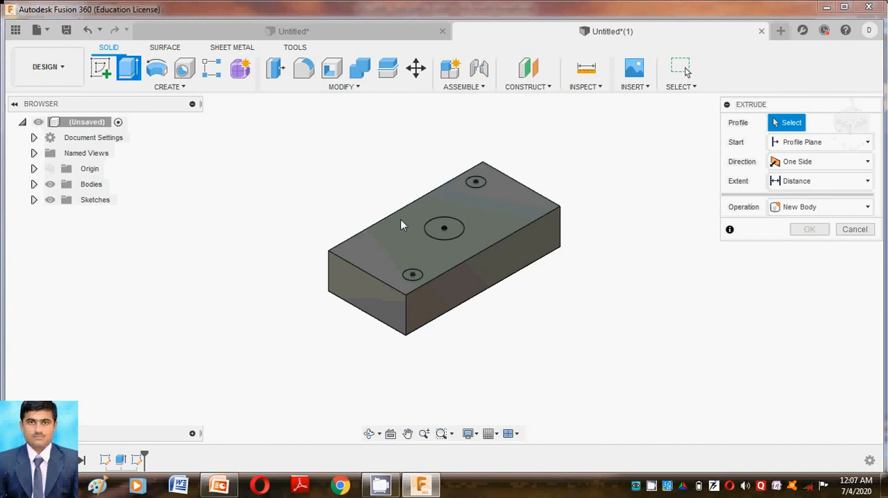
left_click(476, 187)
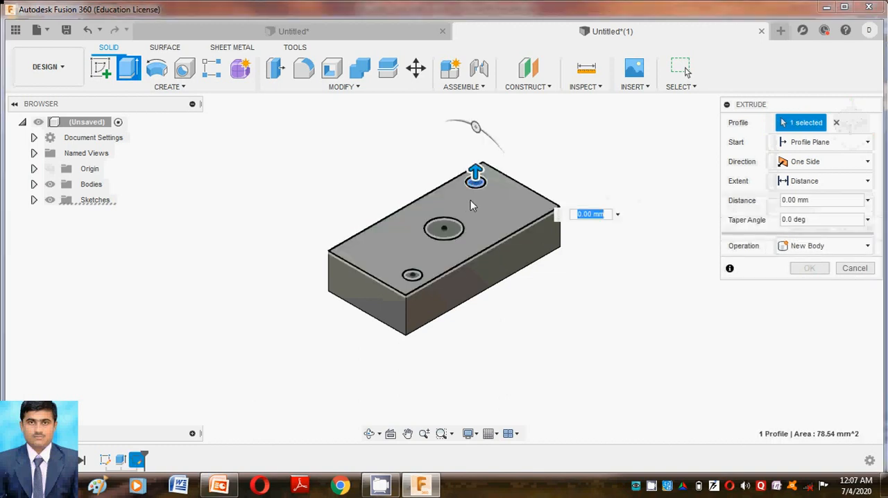
left_click(447, 239)
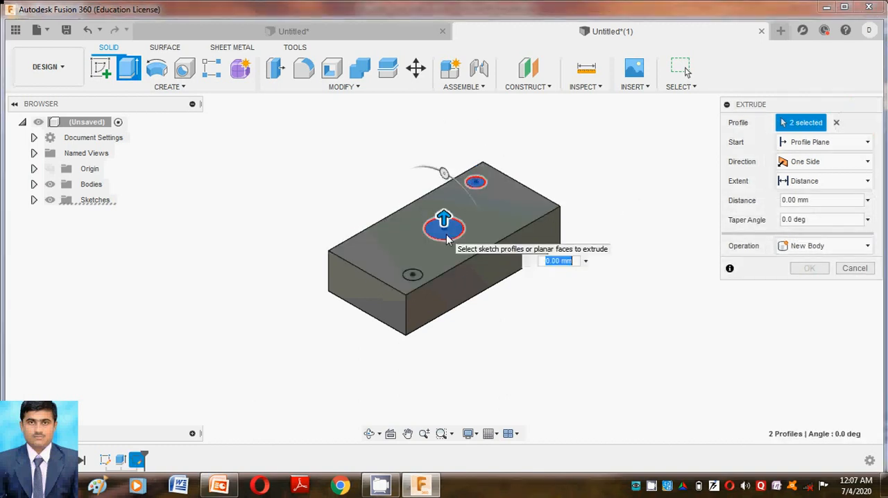
left_click(412, 276)
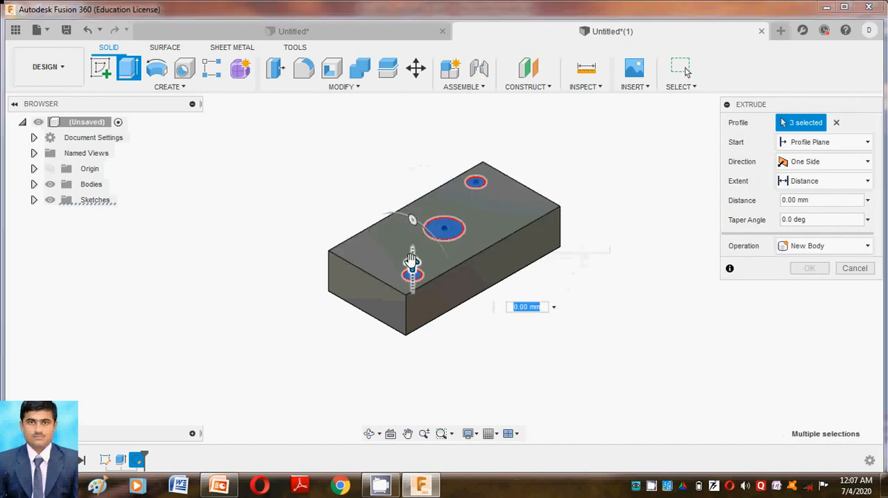
left_click_drag(411, 261, 386, 431)
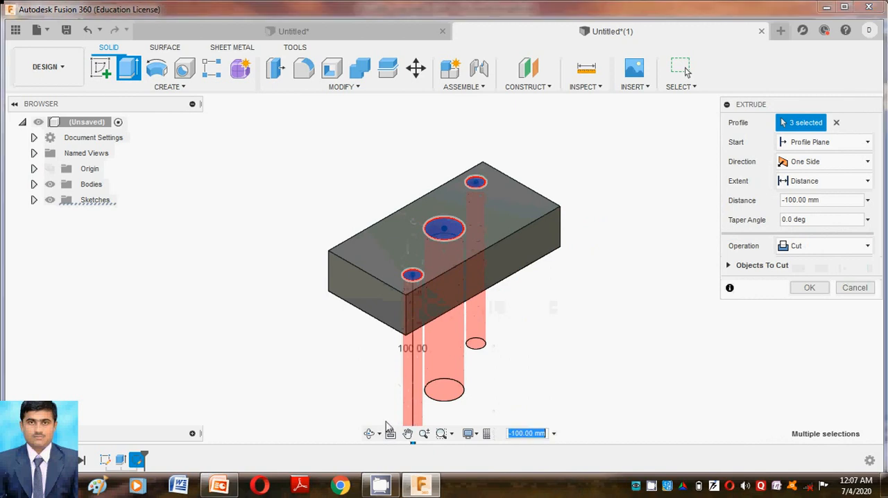
left_click(806, 289)
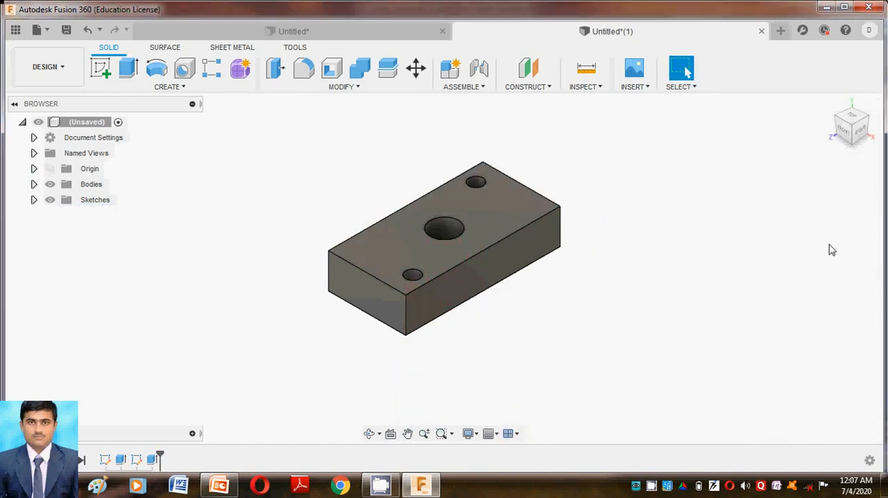
Step: Switch to the PowerPoint presentation and read the slides on the tool path task and the CAM setup
left_click(235, 491)
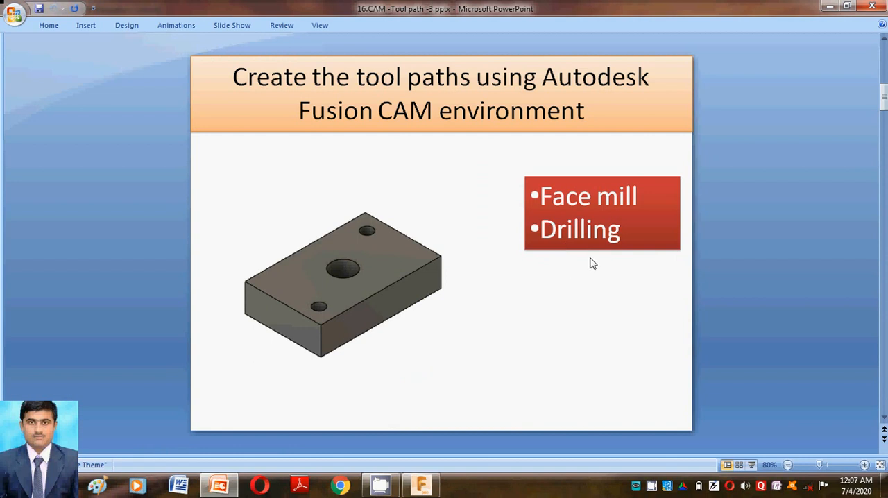
scroll(592, 263, "down", 2)
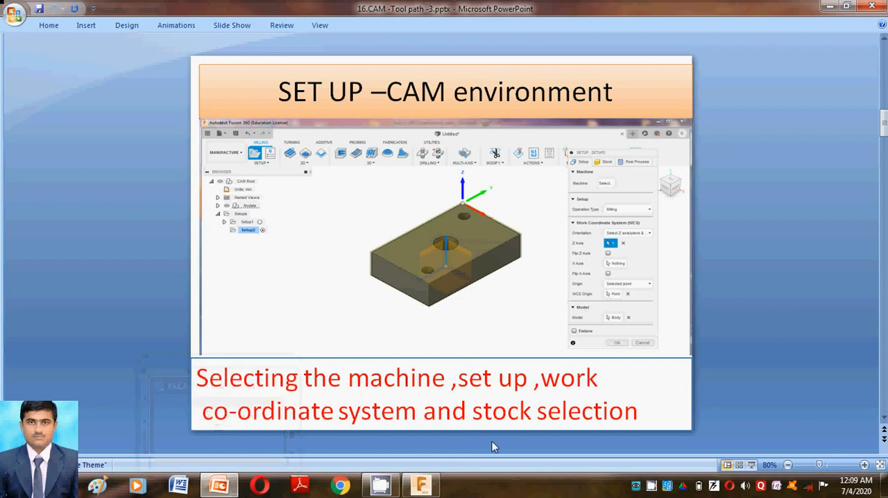
Step: Return to Fusion 360 and switch to the Manufacture workspace
left_click(421, 484)
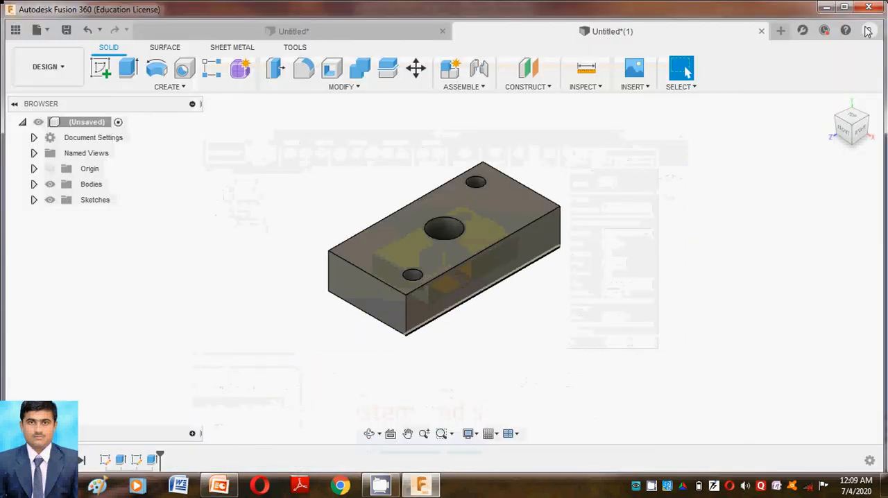
left_click(65, 67)
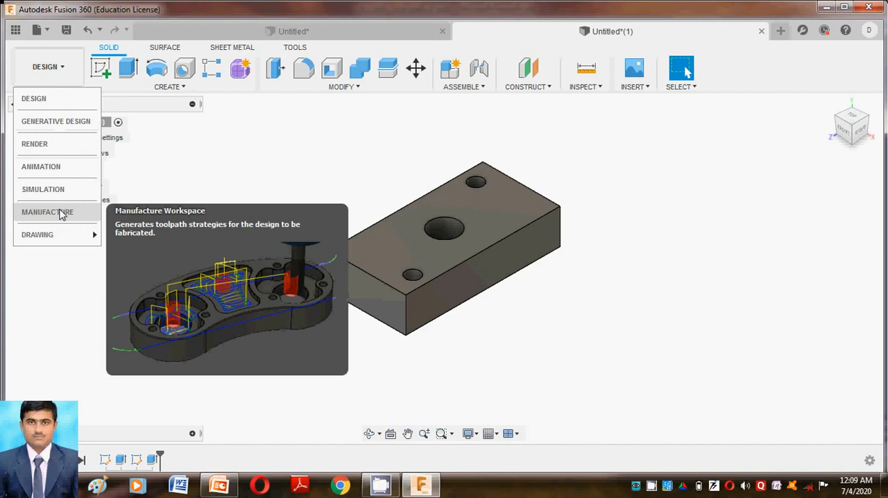
left_click(61, 213)
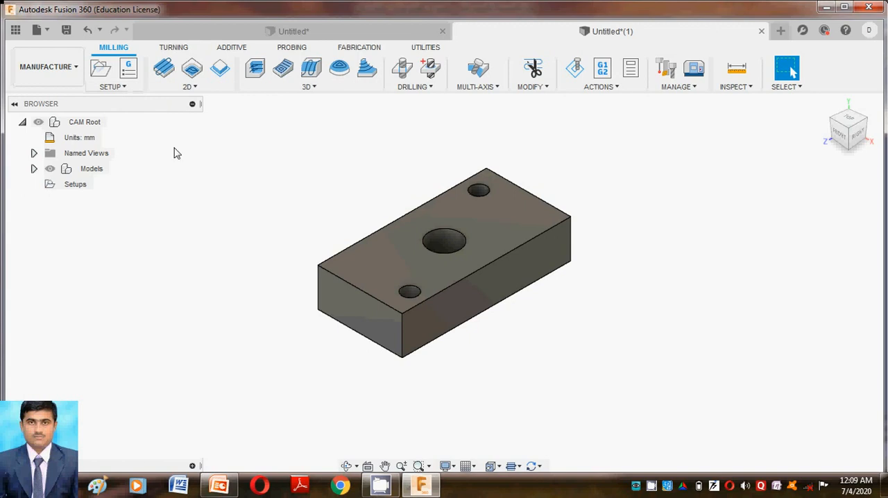
Step: Consult the CAM environment setup slide in PowerPoint and return to Fusion 360
key("alt+Tab")
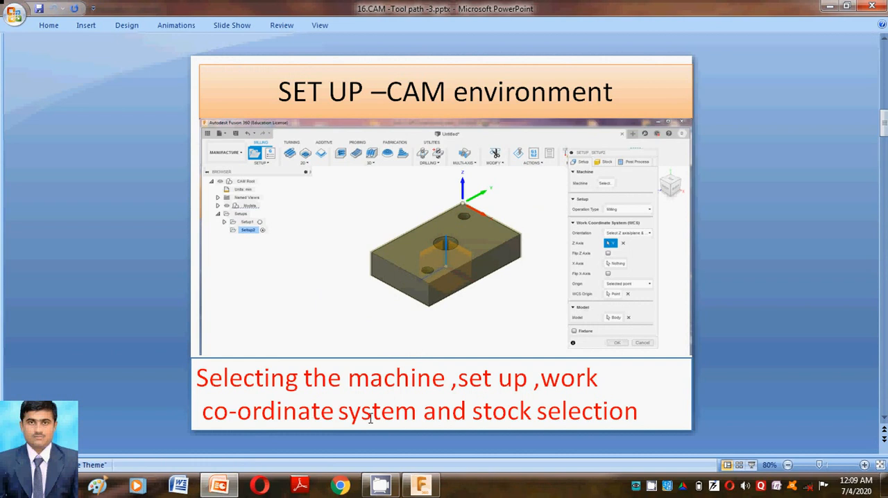
left_click(219, 485)
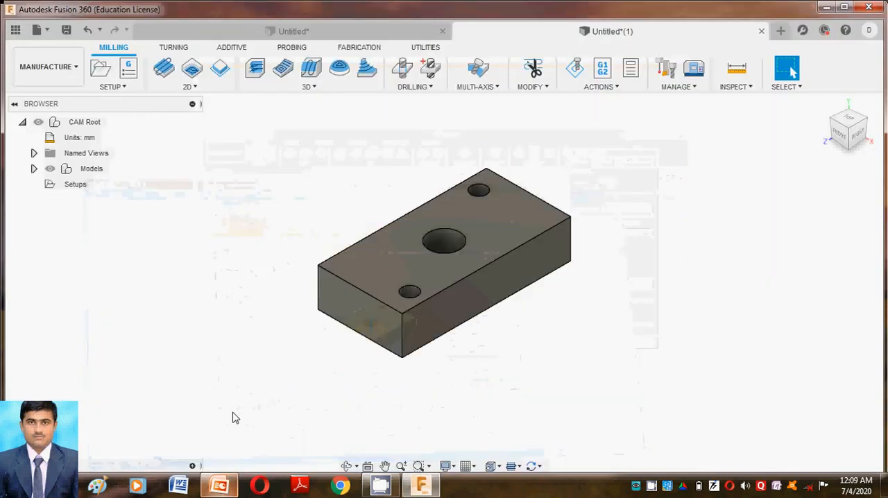
Step: Create a new manufacturing setup and filter the machine library to machines with Milling capability
left_click(129, 88)
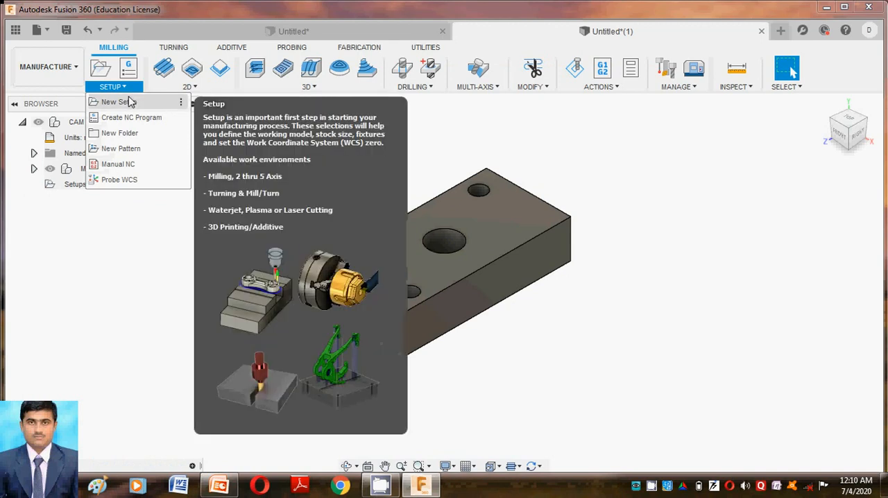
left_click(131, 102)
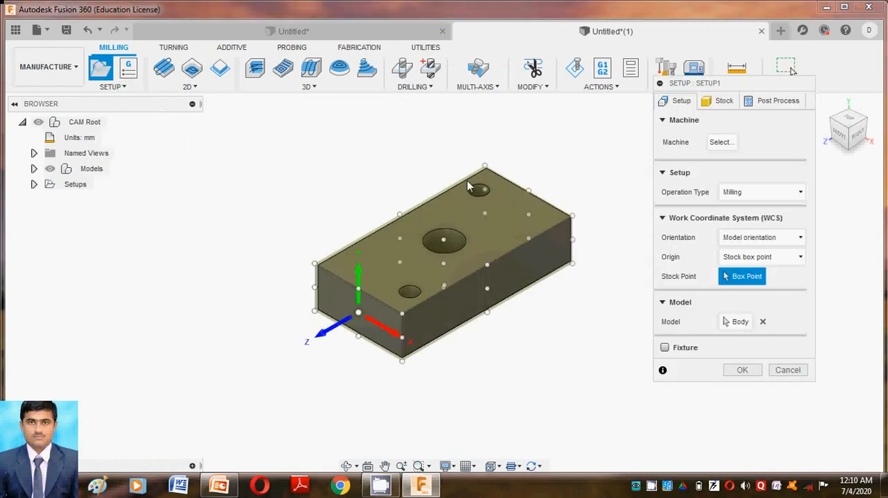
left_click(715, 147)
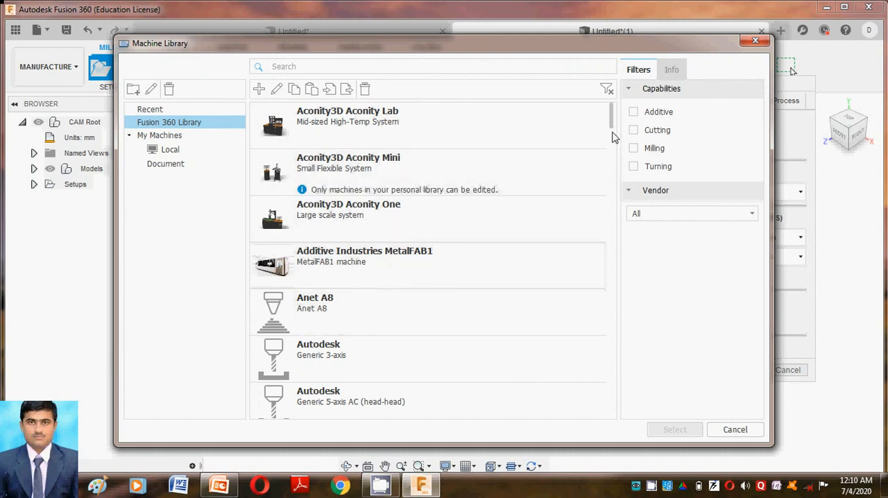
mouse_move(613, 132)
left_mouse_down()
mouse_move(594, 272)
mouse_move(572, 352)
mouse_move(561, 361)
mouse_move(558, 407)
mouse_move(576, 361)
mouse_move(586, 220)
mouse_move(608, 124)
left_mouse_up()
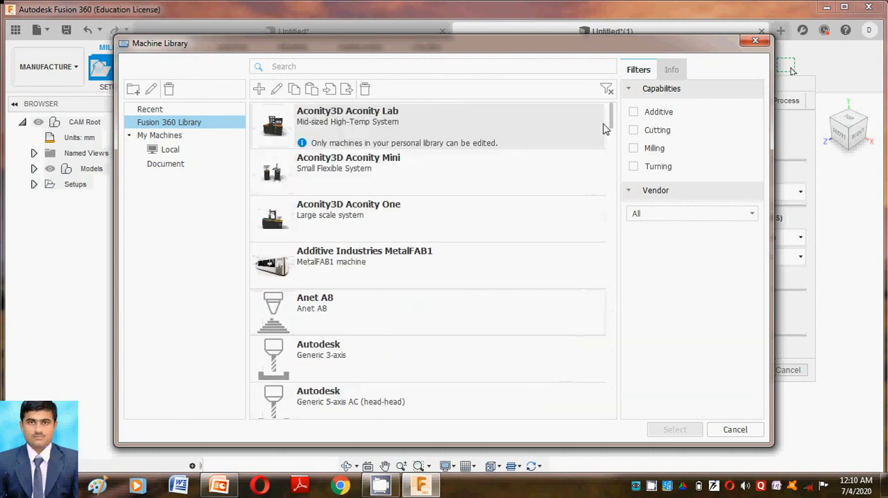
left_click(634, 149)
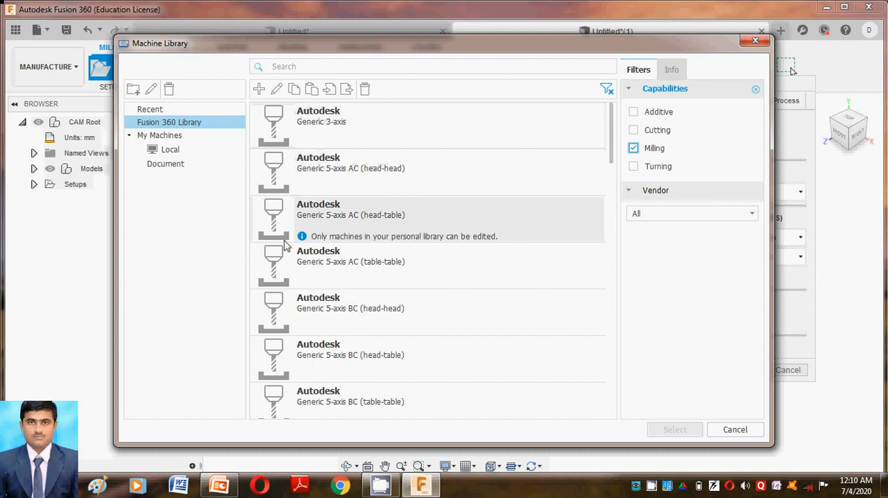
Step: Examine the list of milling machines and the details of the Generic 5-axis AC (head-head) machine
left_click(367, 173)
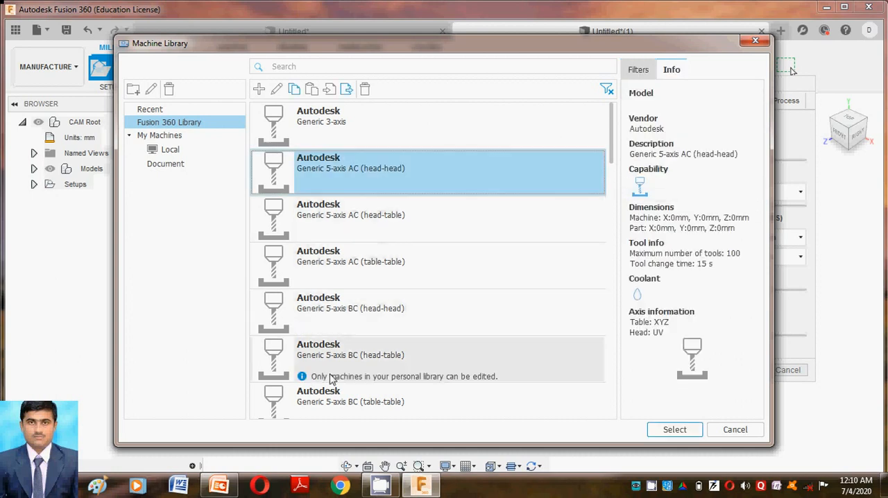
scroll(357, 351, "down", 5)
scroll(340, 346, "down", 10)
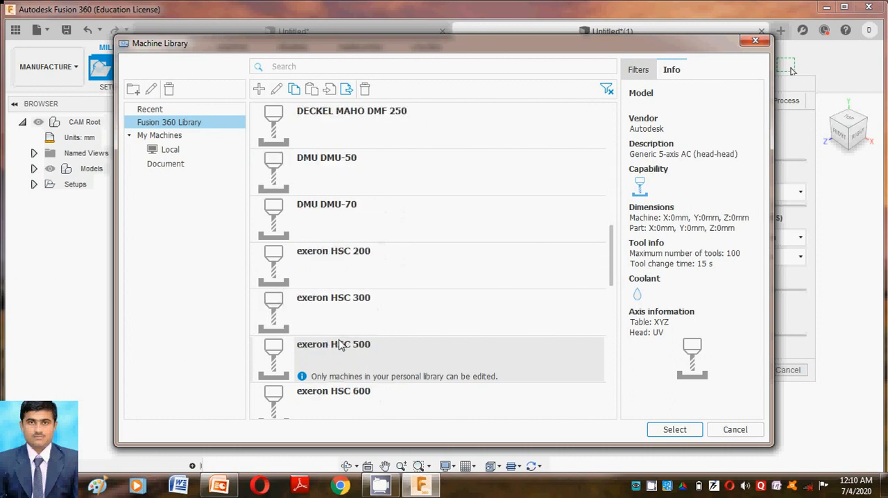
scroll(340, 346, "down", 1)
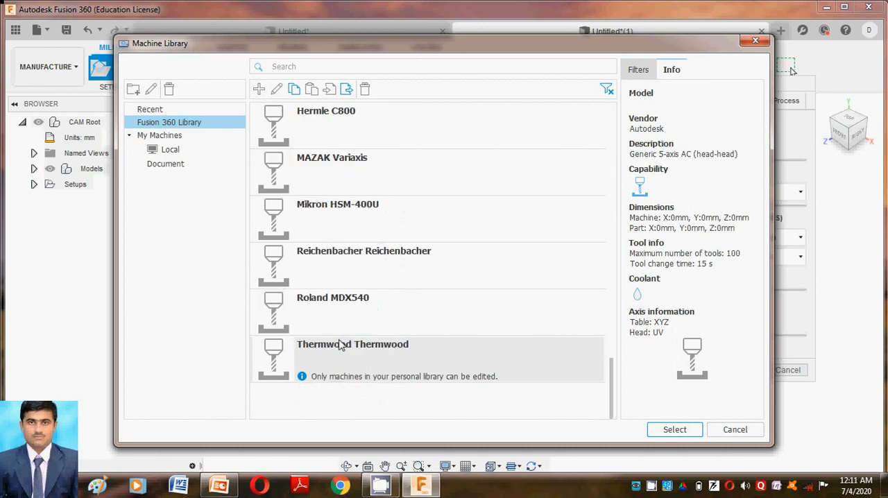
scroll(340, 343, "up", 10)
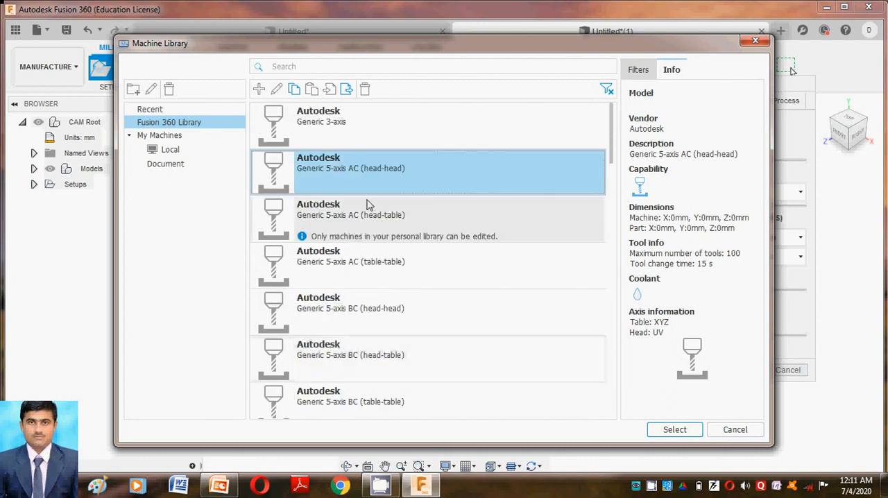
left_click(373, 192)
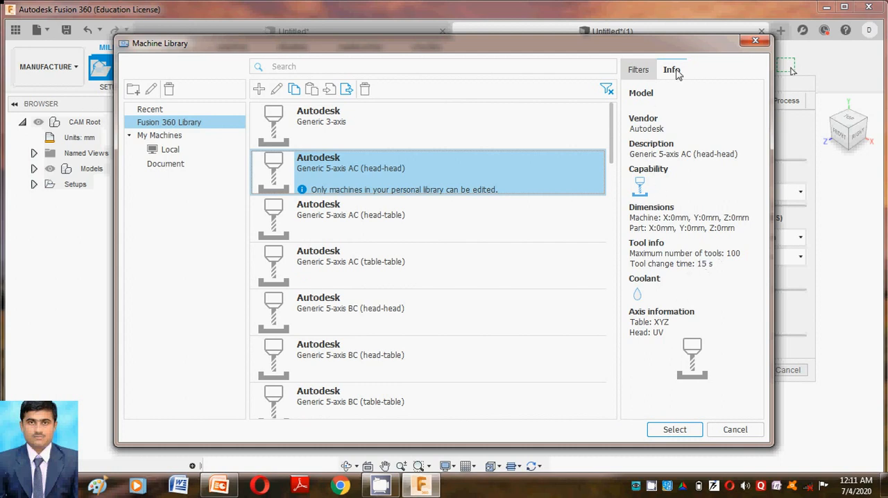
left_click(639, 72)
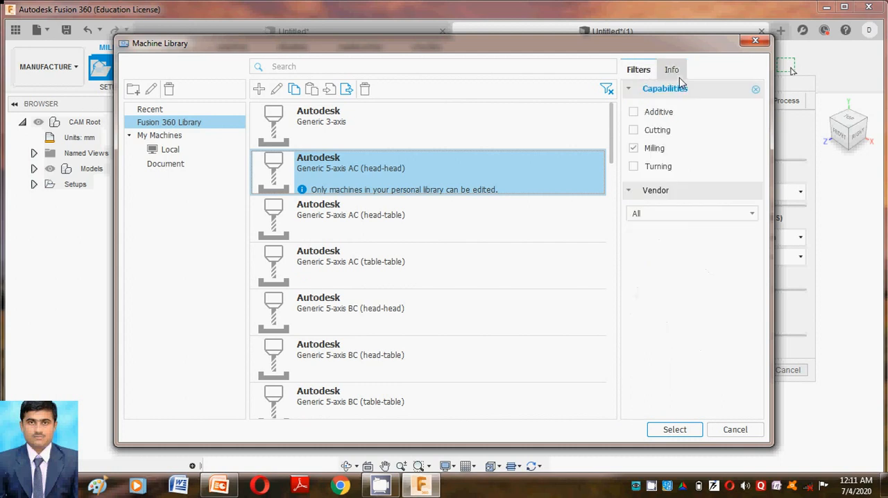
left_click(671, 71)
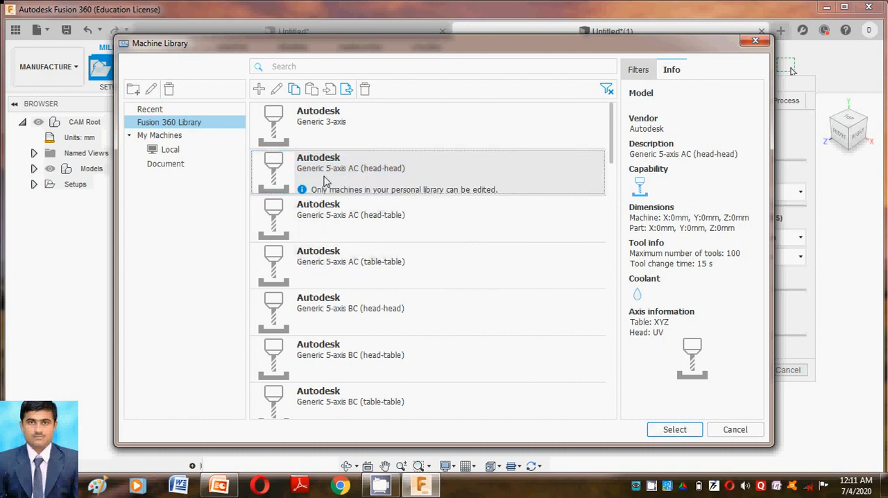
Step: Assign the Autodesk Generic 5-axis AC (head-table) machine to the setup with Milling as the operation type
left_click(392, 175)
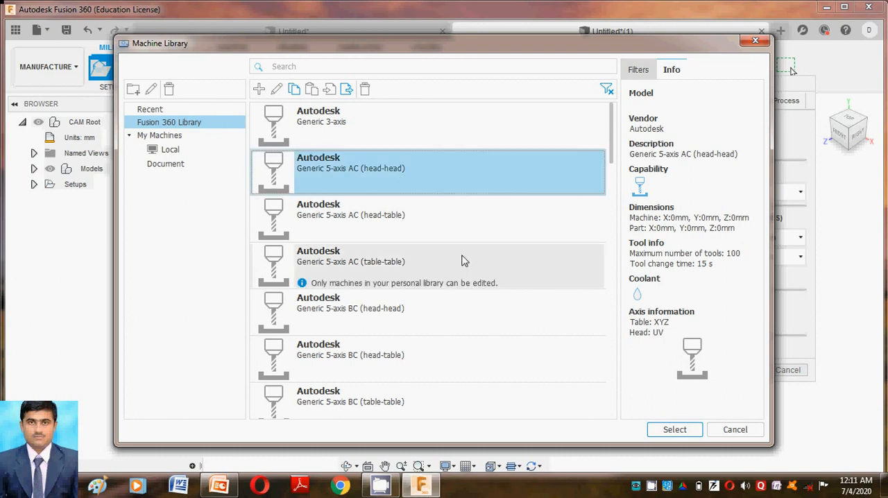
left_click(420, 219)
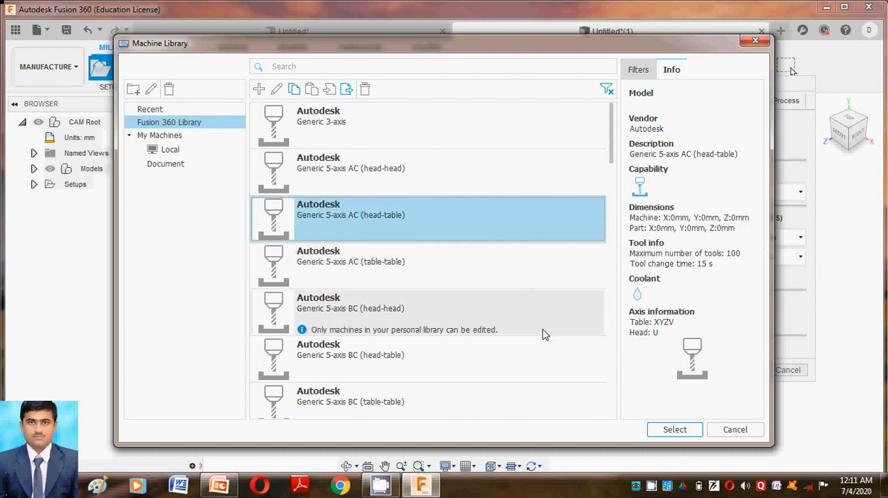
left_click(678, 430)
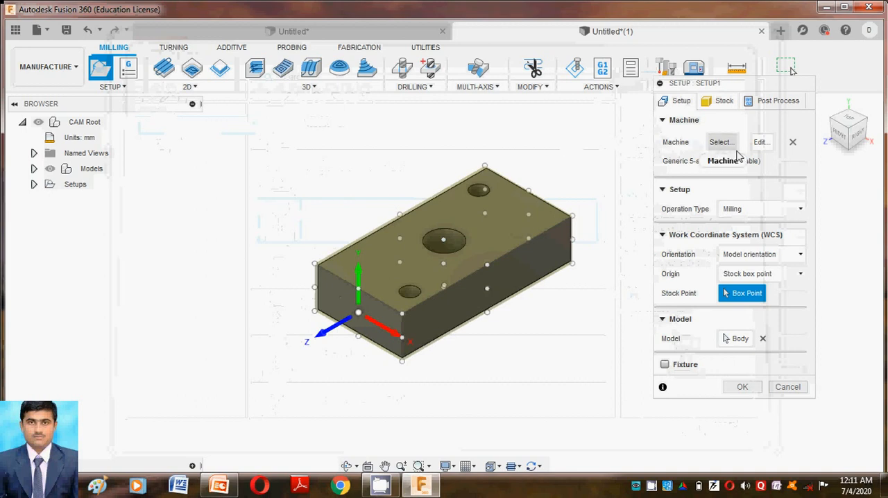
left_click(739, 215)
left_click(740, 216)
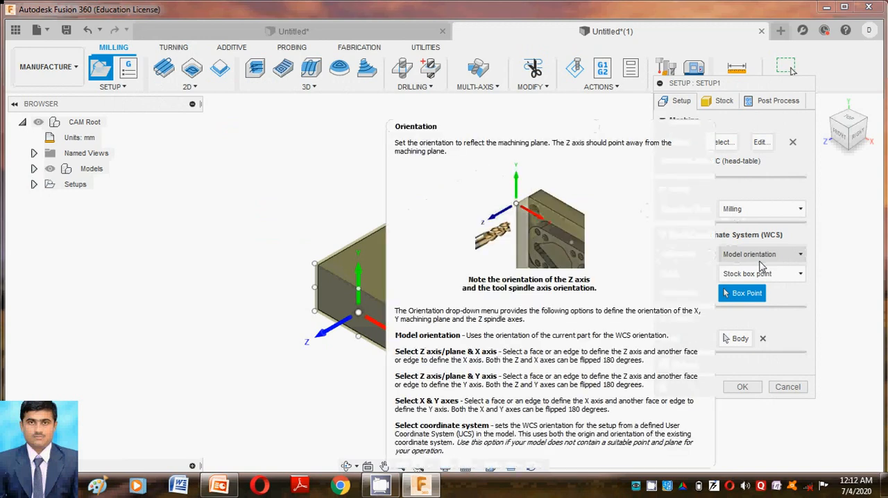
Step: Set the WCS orientation to Select Z axis/plane & X axis and use the model's vertical Y axis as the Z axis
left_click(762, 257)
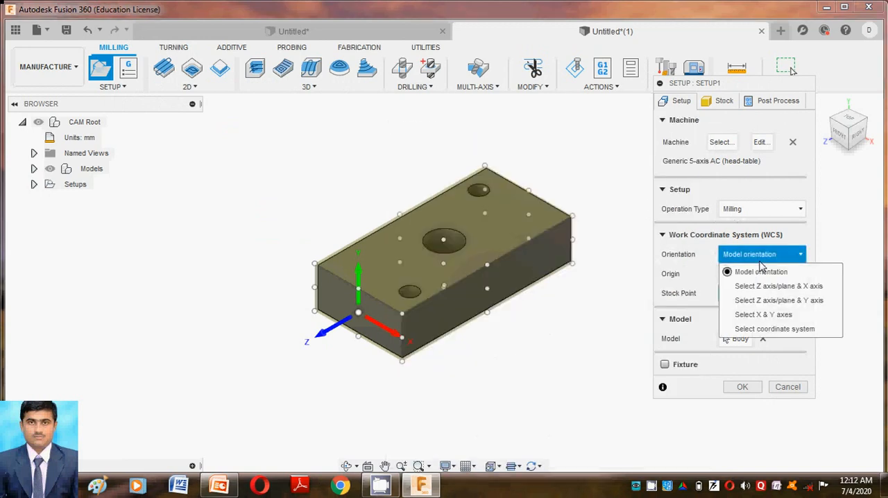
left_click(763, 287)
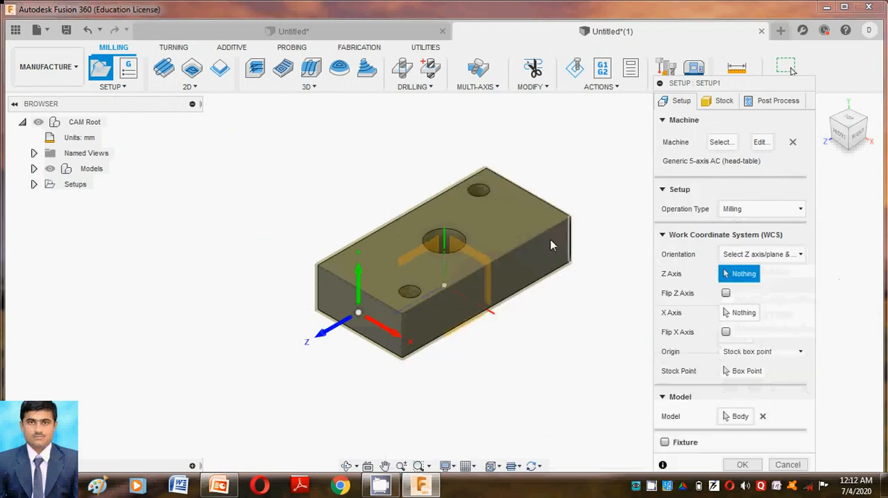
left_click(447, 241)
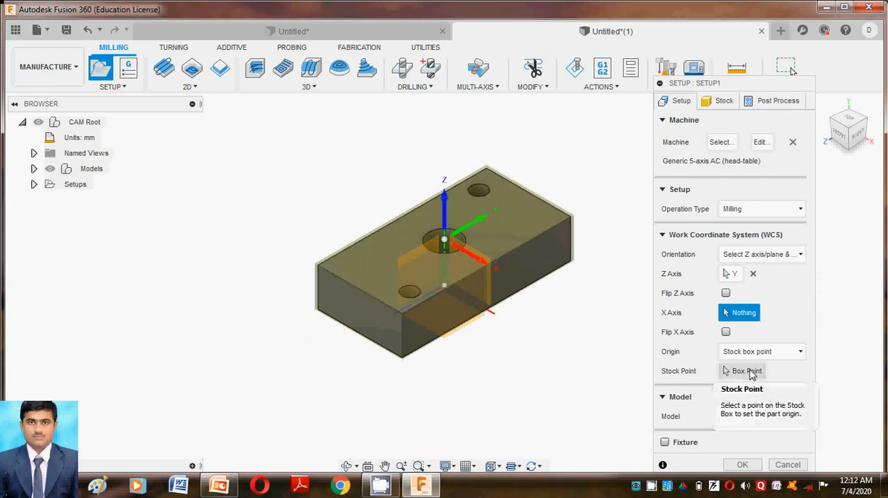
Step: Place the WCS origin as a selected point on the block's back-left top corner and define the Z axis by the back-right vertical edge
left_click(753, 358)
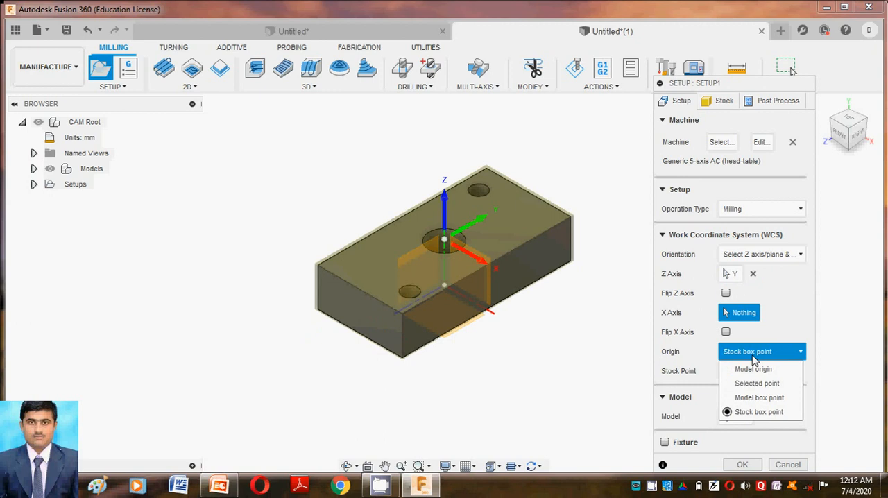
left_click(756, 385)
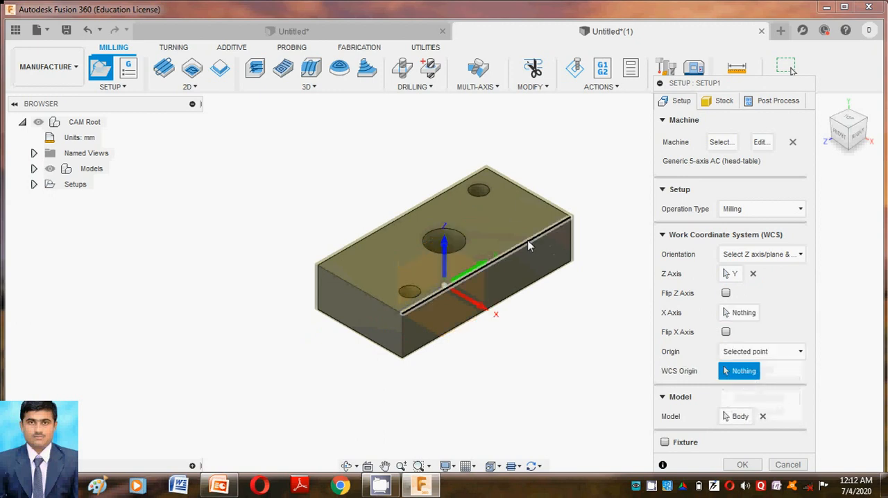
left_click(486, 169)
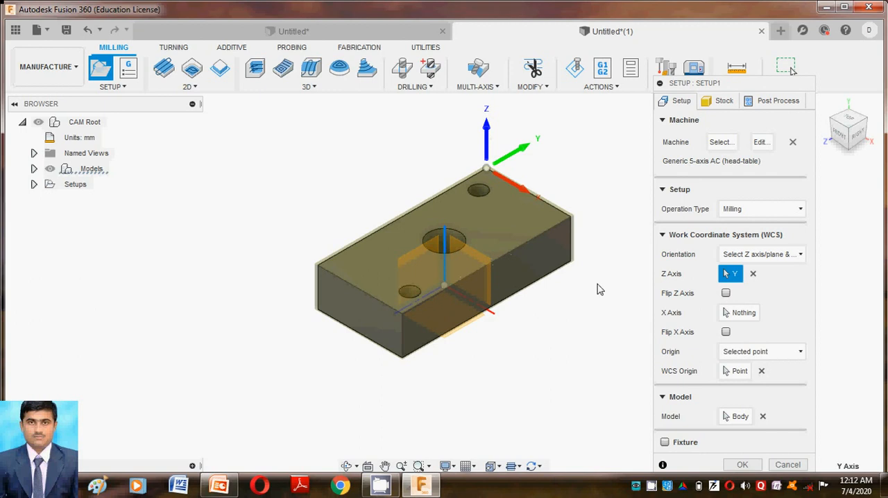
left_click(573, 239)
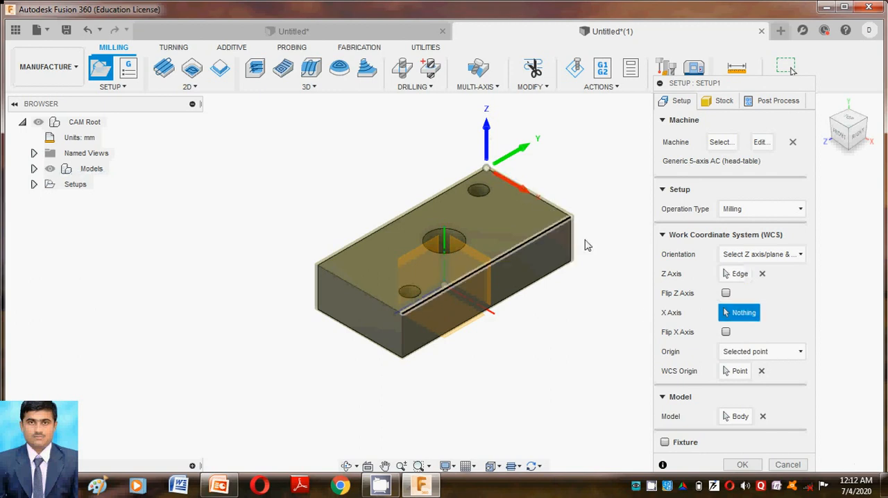
Step: Try a model box point and a selected point on the block's front-right top corner as the WCS origin
left_click(746, 352)
left_click(747, 398)
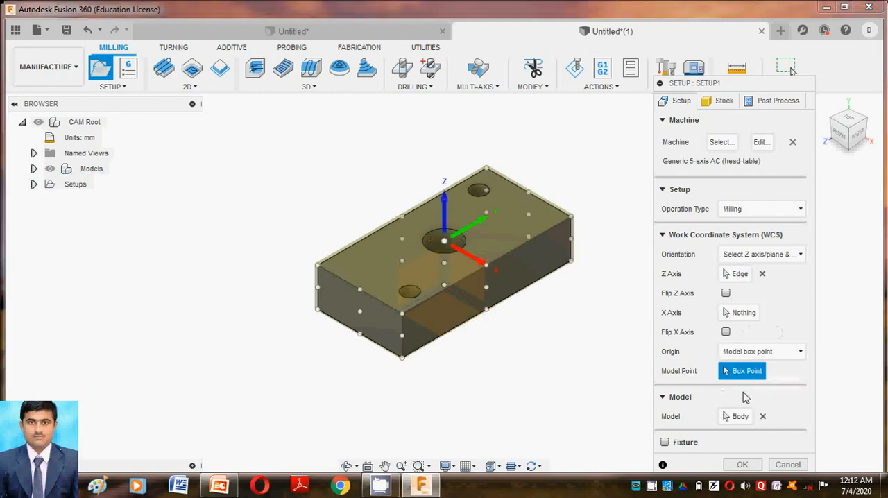
left_click(748, 352)
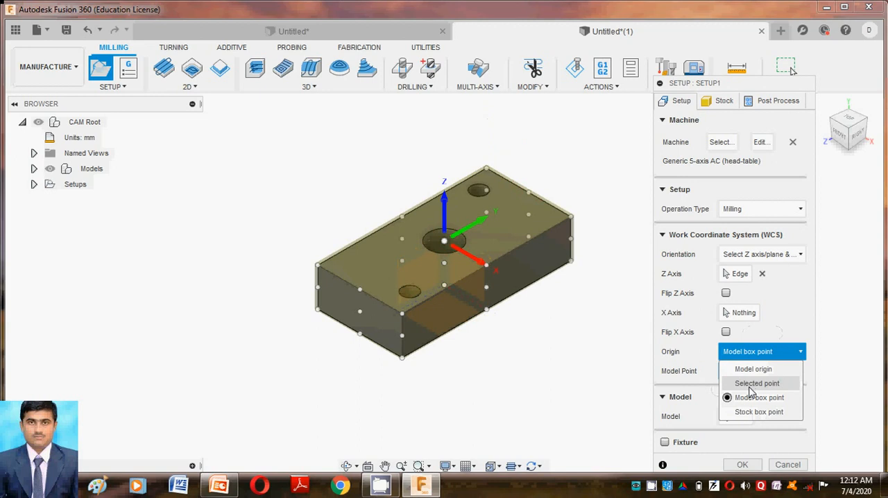
left_click(757, 384)
left_click(405, 315)
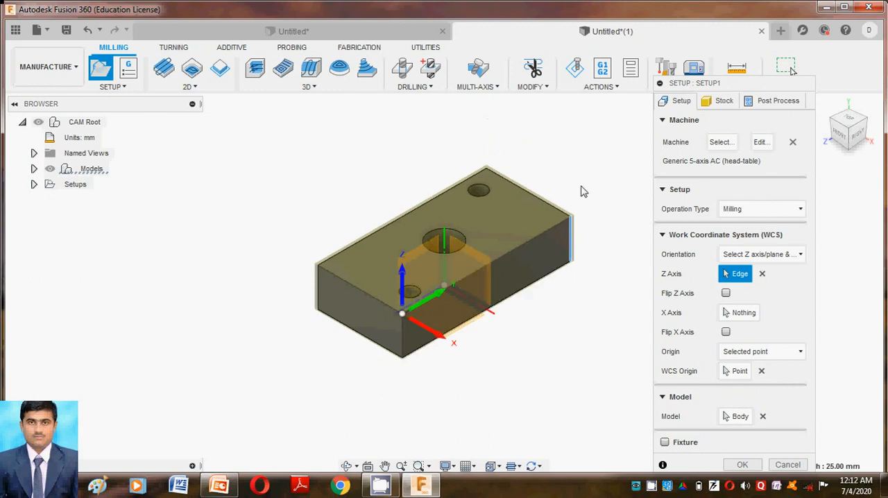
Step: Try the model origin as the WCS origin, and set it to a selected point on the block's back-left top corner
left_click(749, 352)
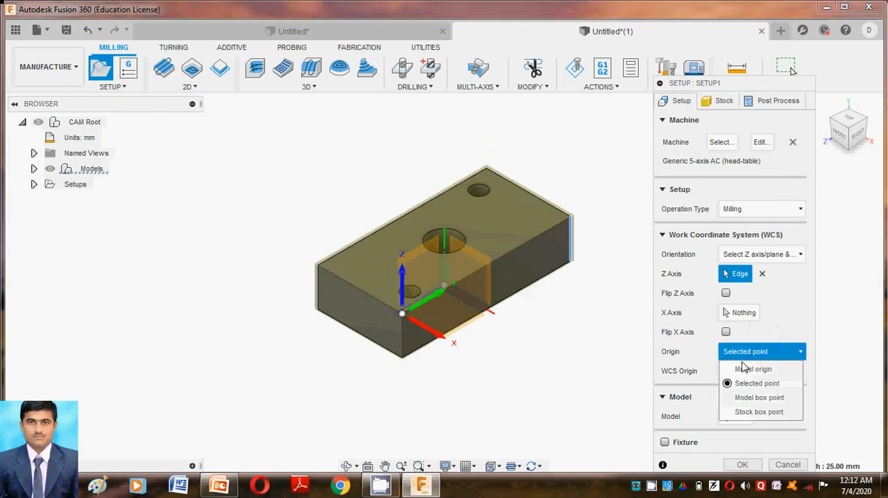
left_click(745, 365)
left_click(750, 352)
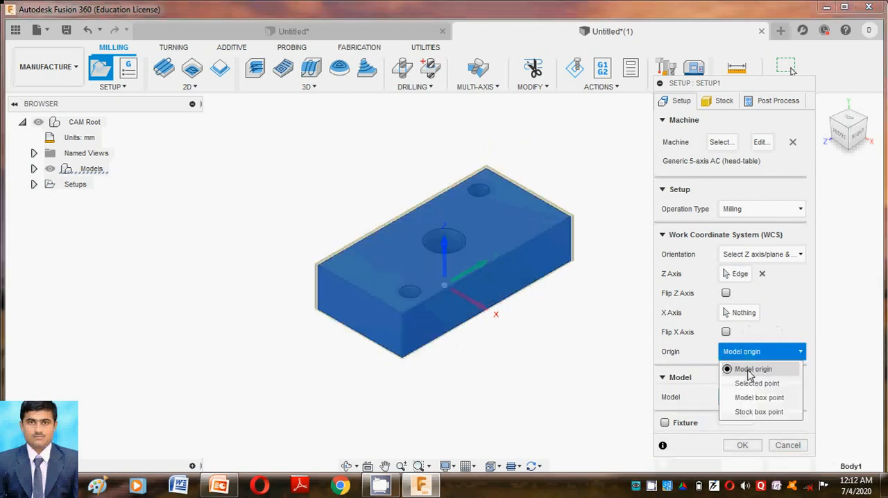
left_click(749, 382)
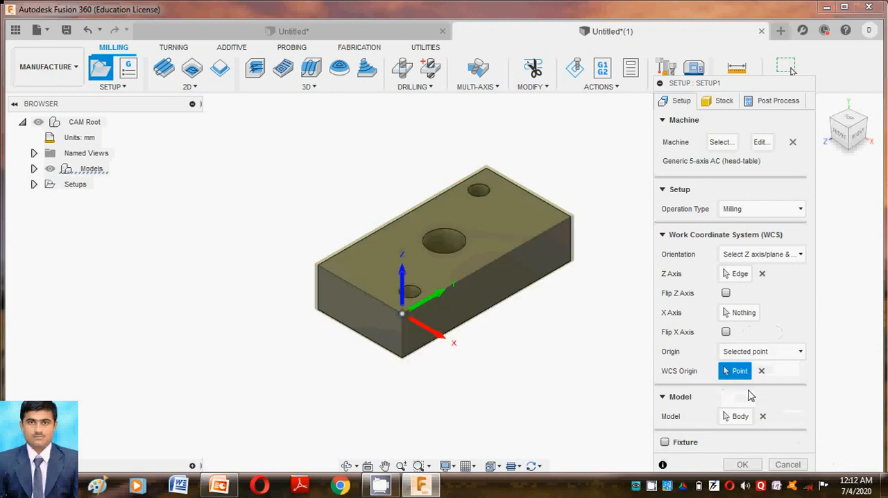
left_click(486, 168)
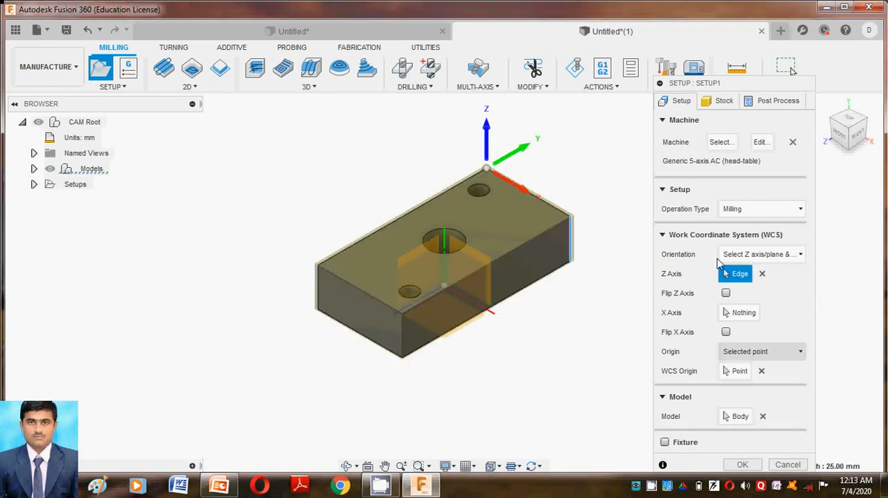
Step: Define the setup's stock with the Relative size box mode
left_click(724, 101)
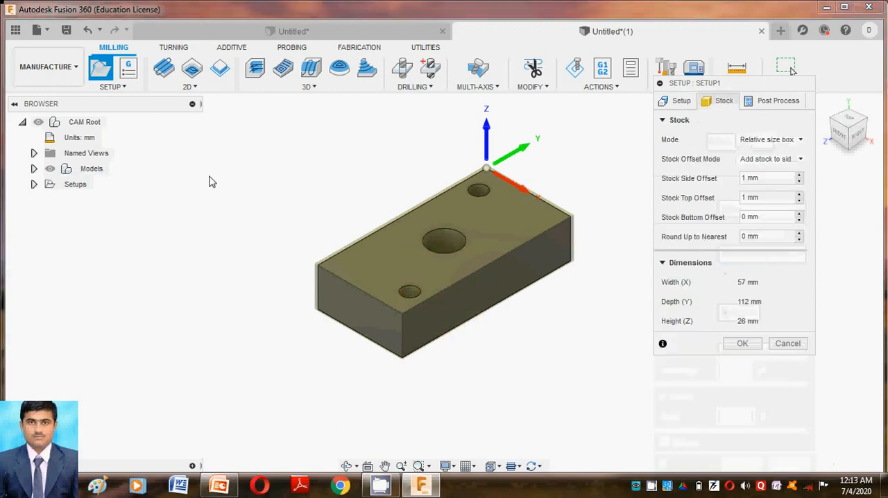
left_click(770, 139)
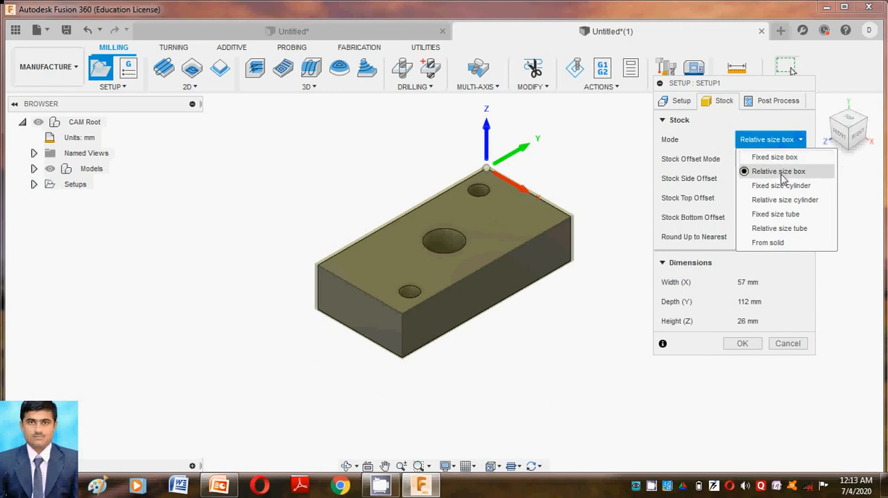
left_click(783, 173)
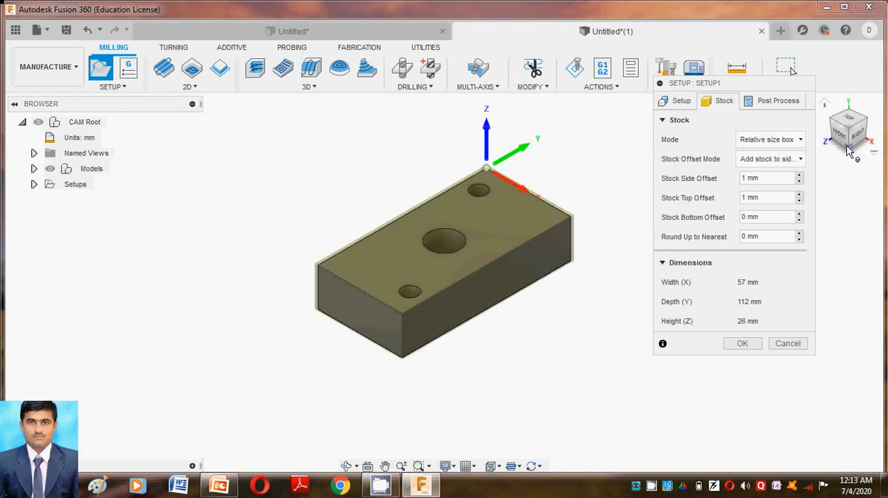
Step: Try stock side offsets of 2 mm and 0 mm, and set the offset back to 1 mm
left_click(800, 176)
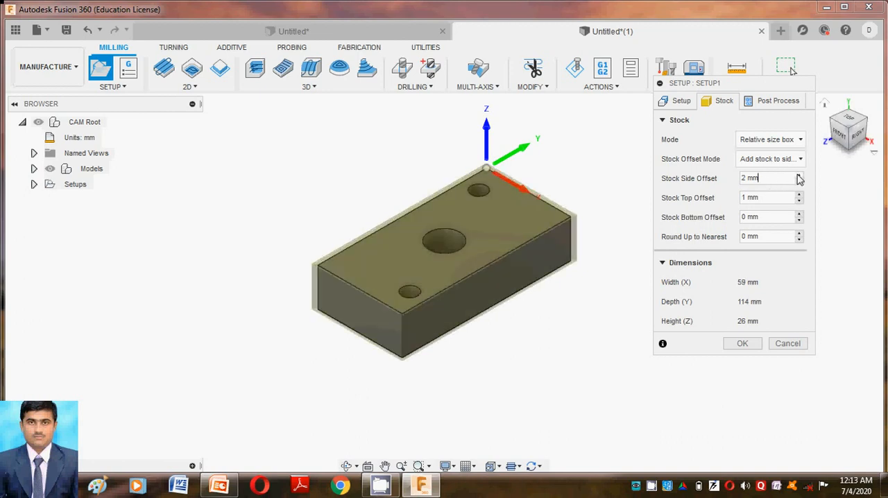
left_click(800, 183)
left_click(799, 183)
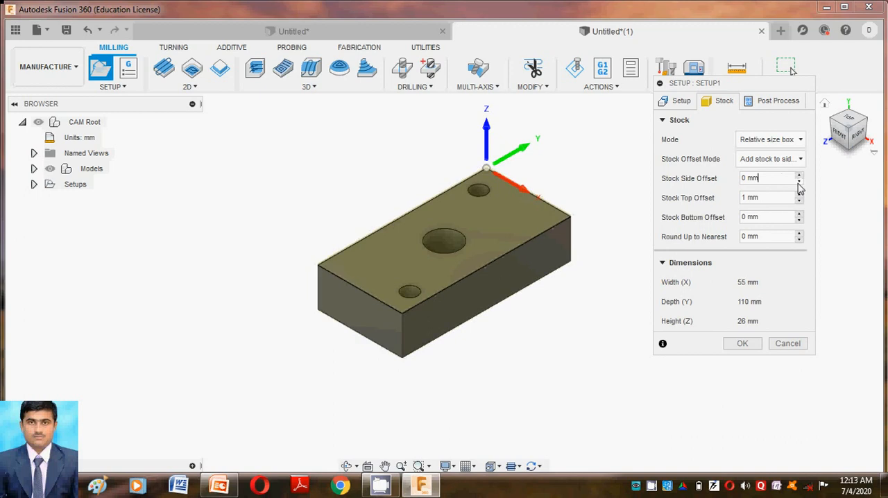
left_click(800, 176)
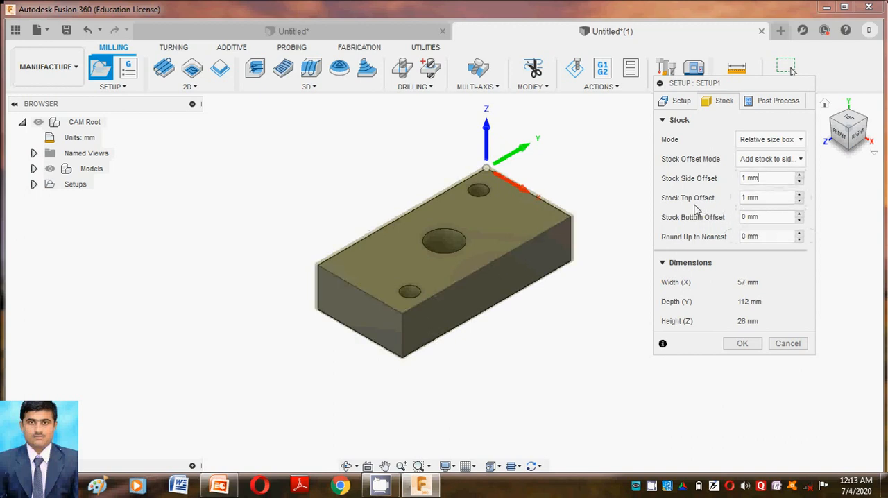
Step: Set the stock top offset to 5 mm and finish the milling setup
left_click_drag(762, 197, 656, 201)
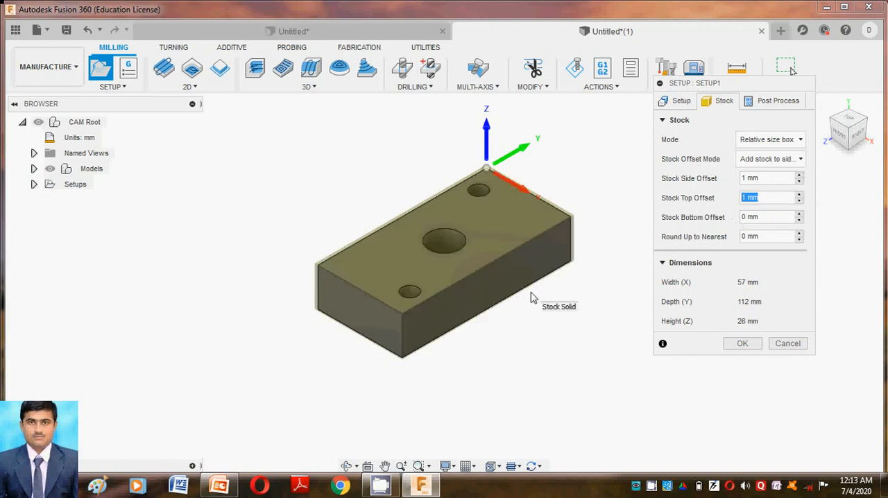
type("2")
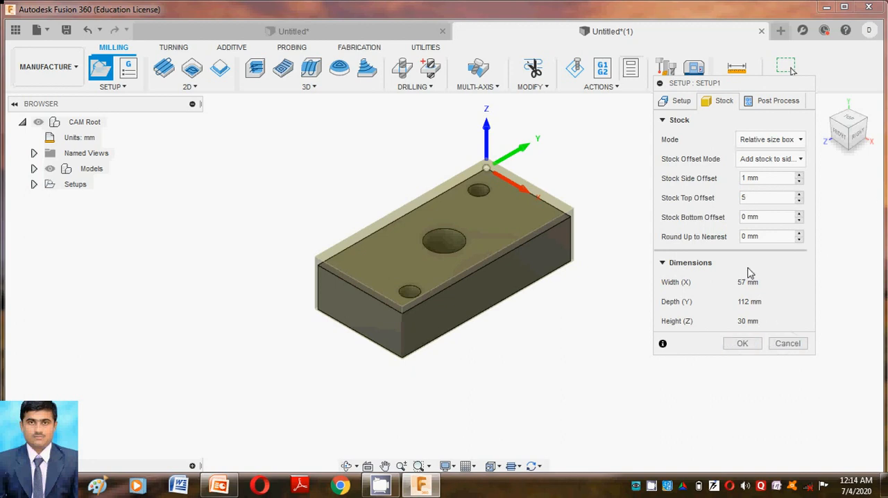
left_click(742, 344)
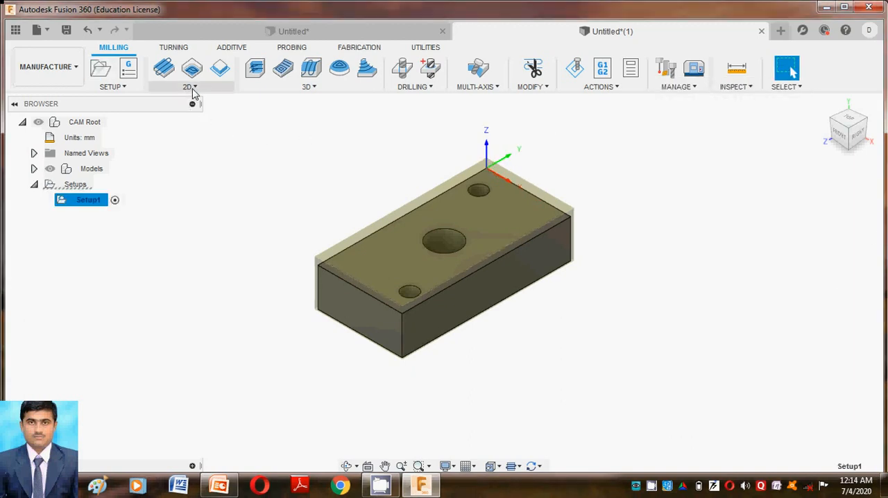
Step: Switch to PowerPoint to view the slide on the component's operations, and return to Fusion 360
left_click(220, 489)
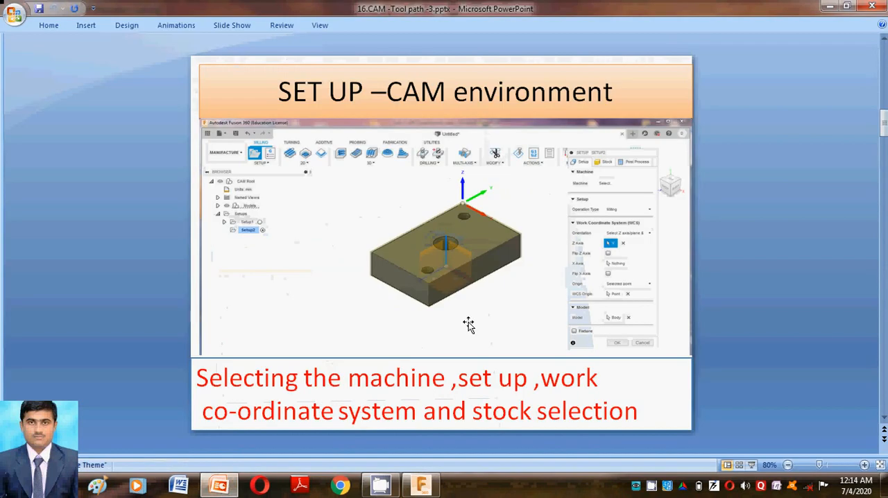
scroll(468, 325, "down", 1)
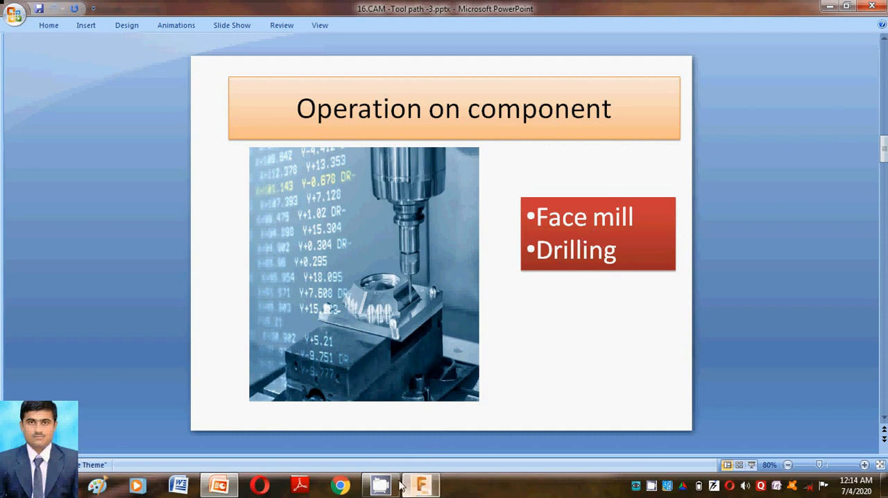
left_click(422, 487)
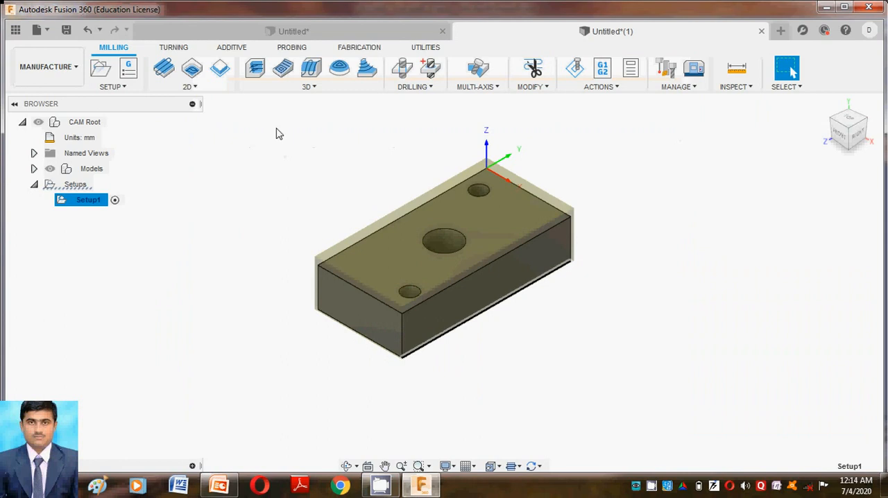
Step: Start a 2D Face operation and filter its tool selection to flat end mills in the Milling category
left_click(188, 87)
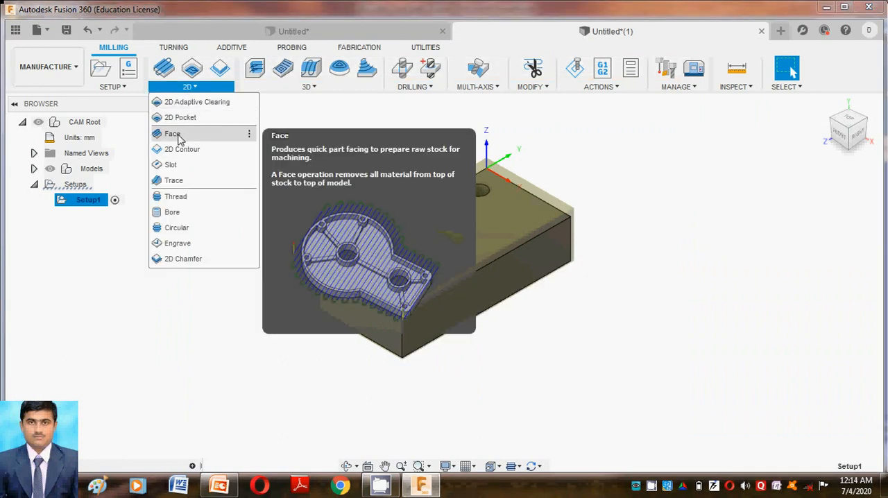
left_click(173, 134)
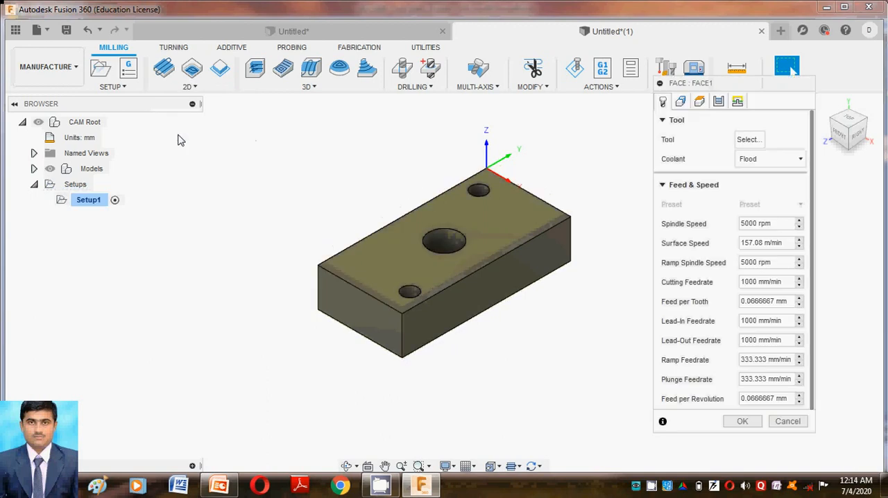
left_click(753, 142)
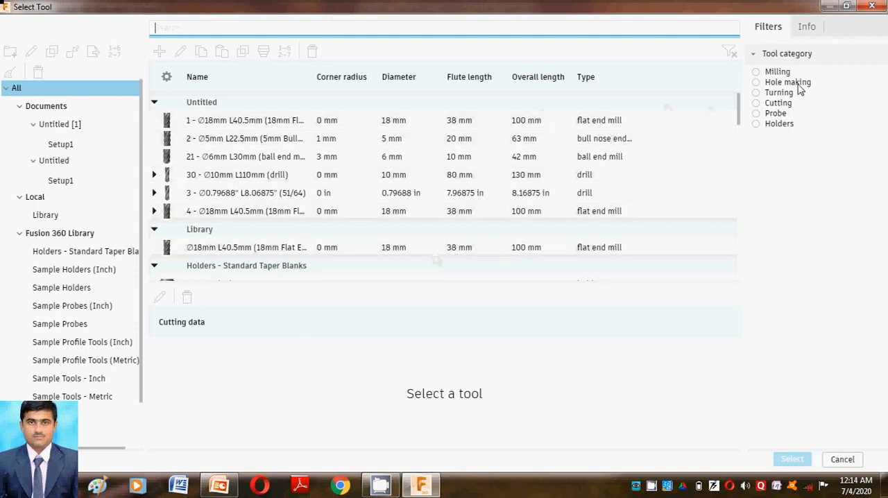
left_click(758, 72)
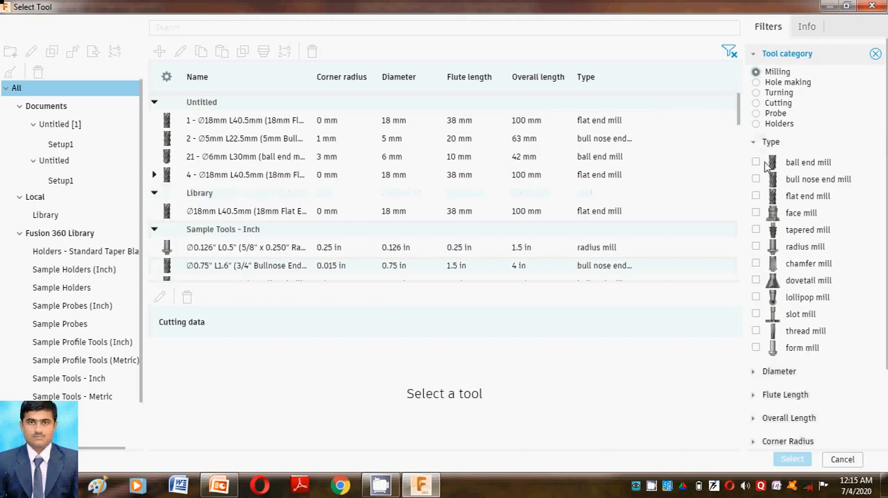
left_click(756, 196)
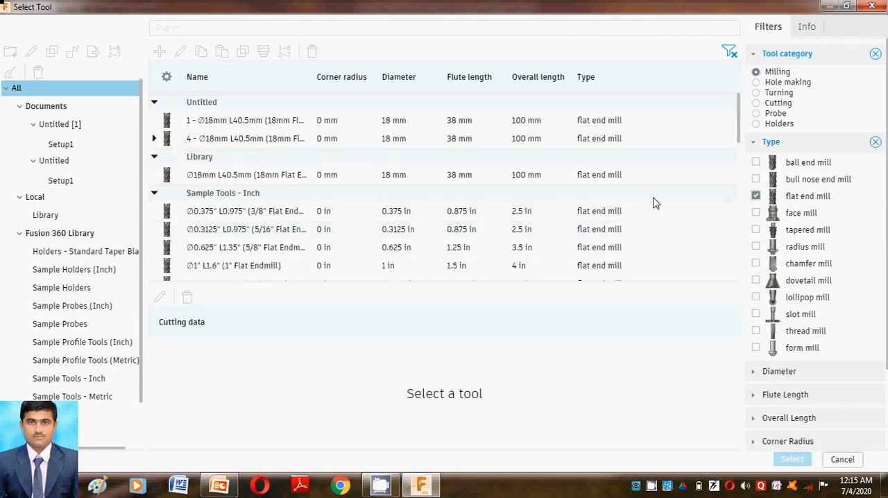
Step: Try filtering the flat end mills by a diameter equal to 10 mm, and clear that filter
left_click(774, 375)
left_click(770, 392)
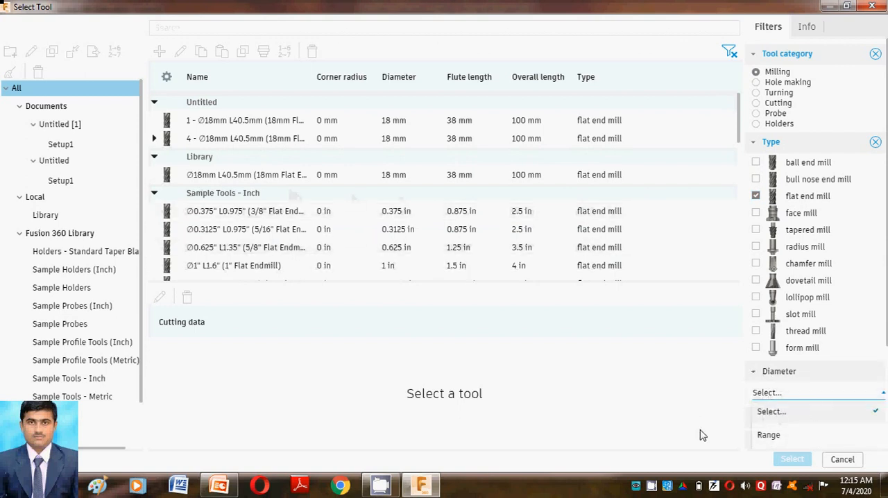
scroll(778, 434, "down", 1)
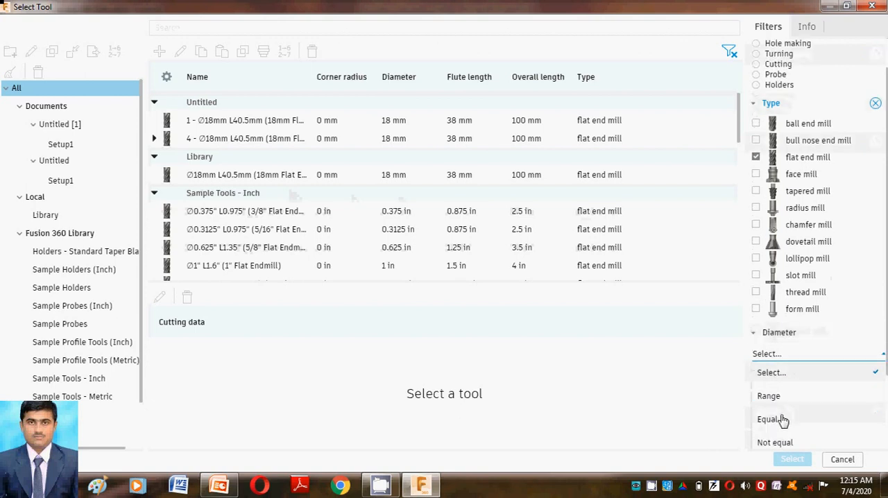
left_click(771, 419)
left_click(792, 373)
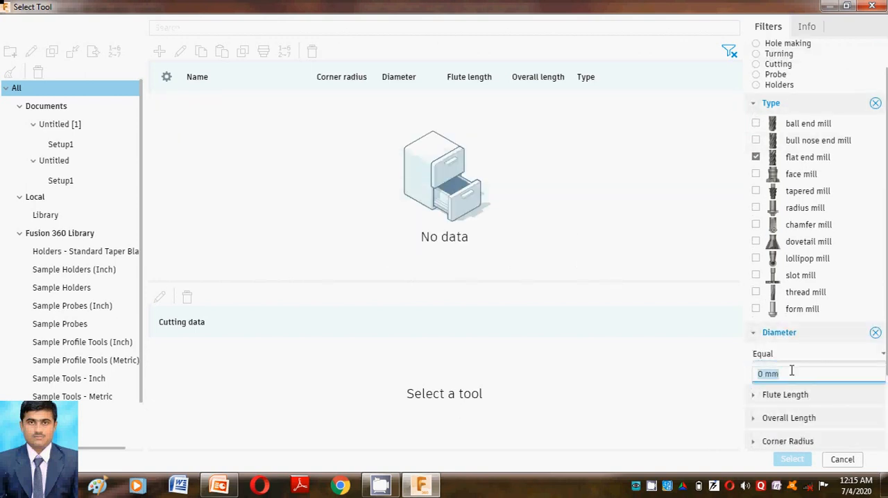
type("10")
scroll(789, 379, "down", 1)
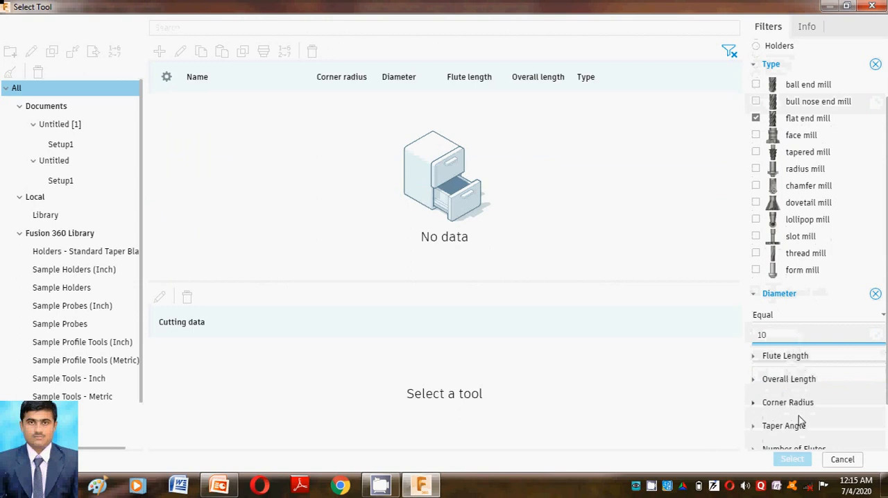
left_click(876, 296)
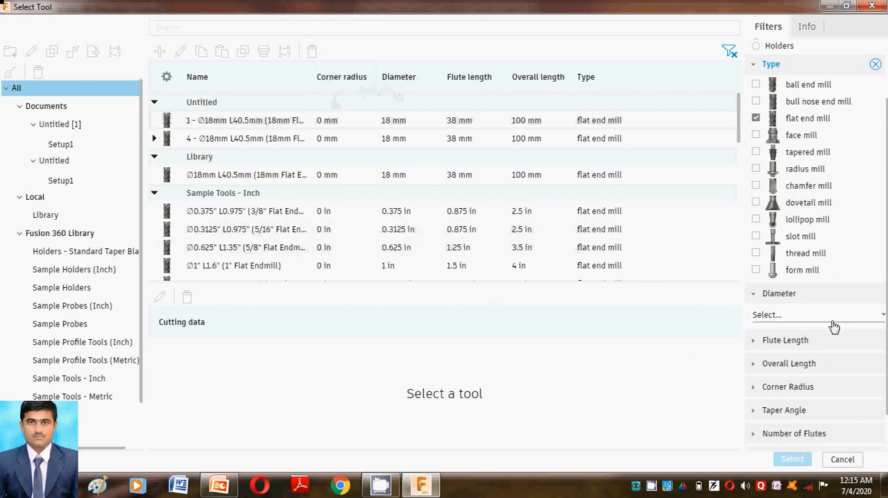
left_click(779, 294)
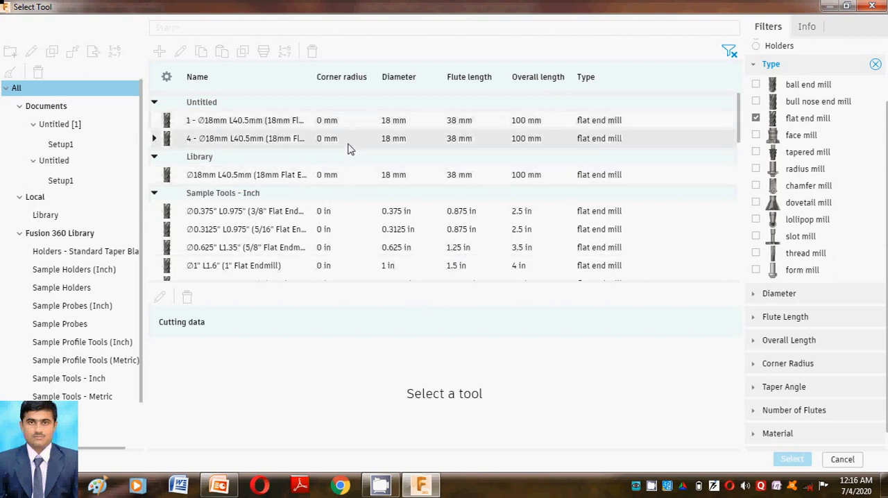
Step: Assign the Library's 18 mm flat end mill and finish the face operation with the block's top outline as the stock contour
left_click(341, 182)
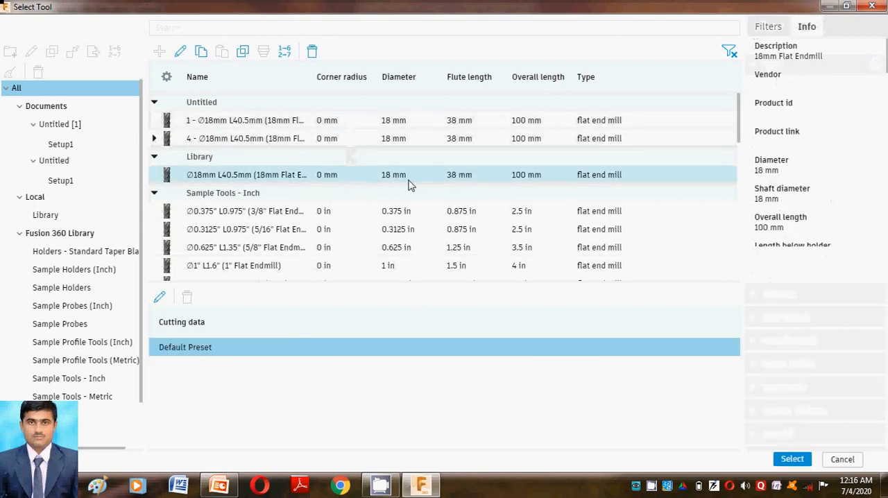
left_click(798, 460)
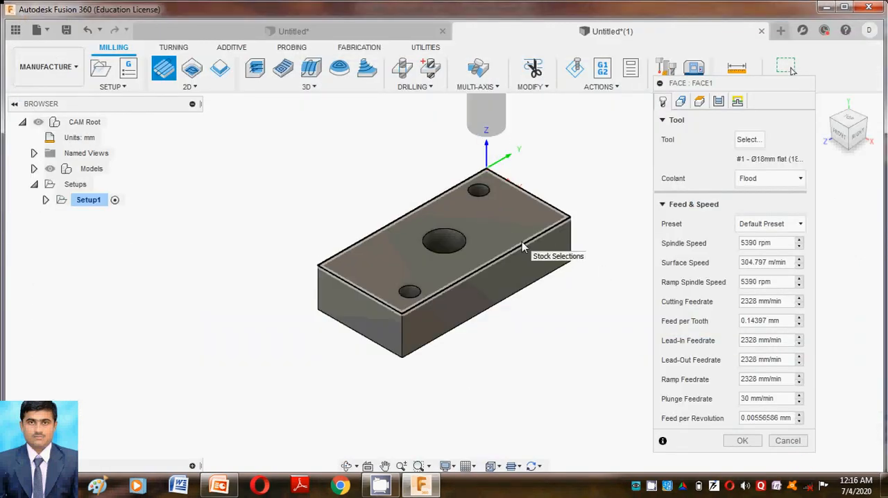
left_click(567, 225)
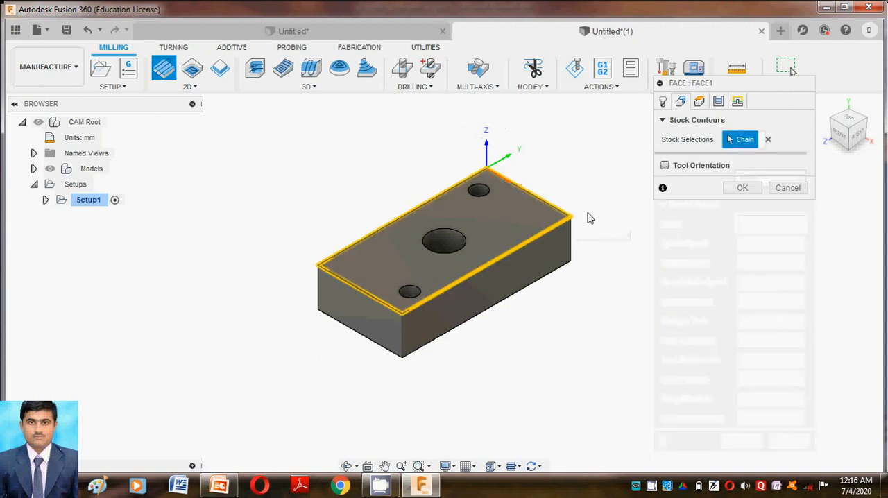
left_click(750, 193)
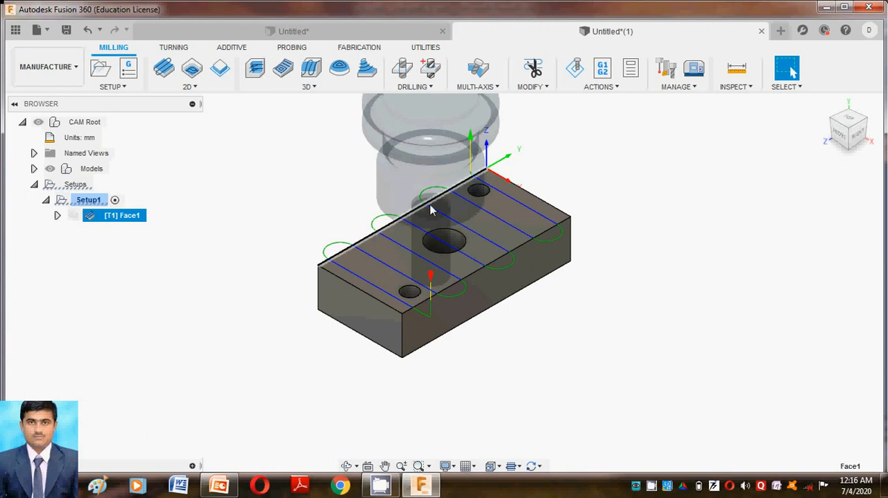
Step: Regenerate the toolpath of the face operation despite its valid toolpath
left_click(594, 90)
left_click(592, 100)
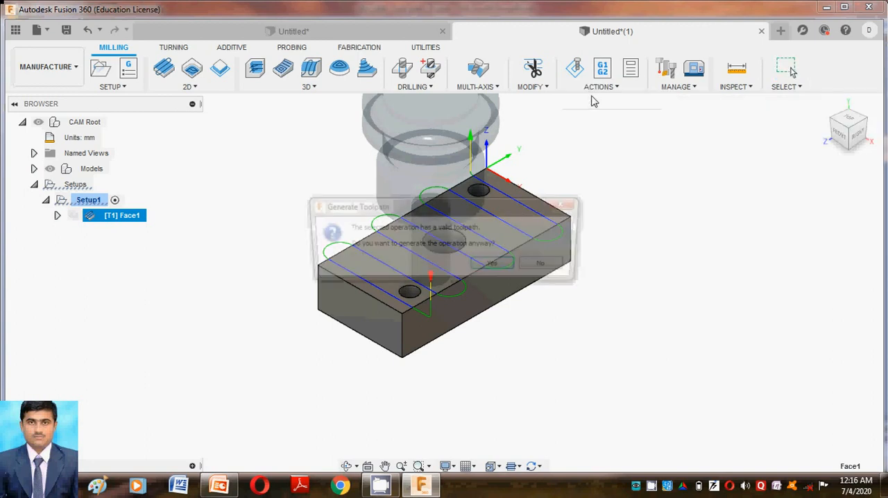
left_click(497, 266)
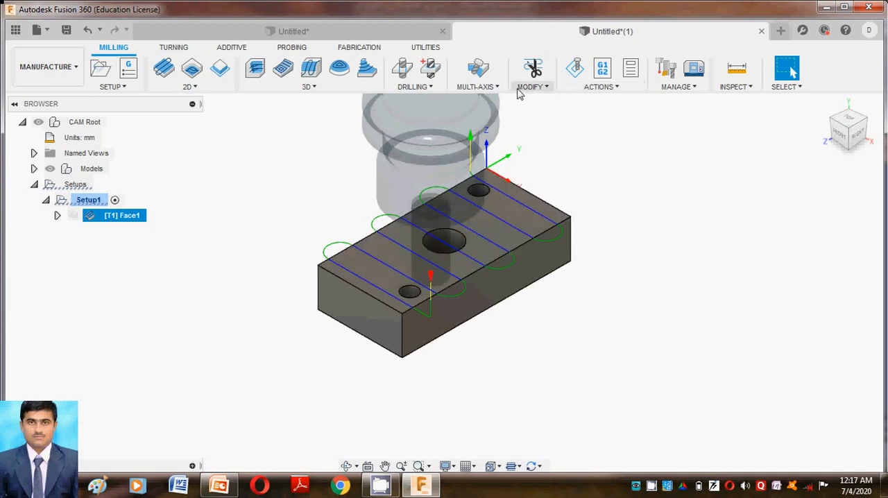
Step: Simulate the face milling toolpath and slow down the playback speed
left_click(601, 87)
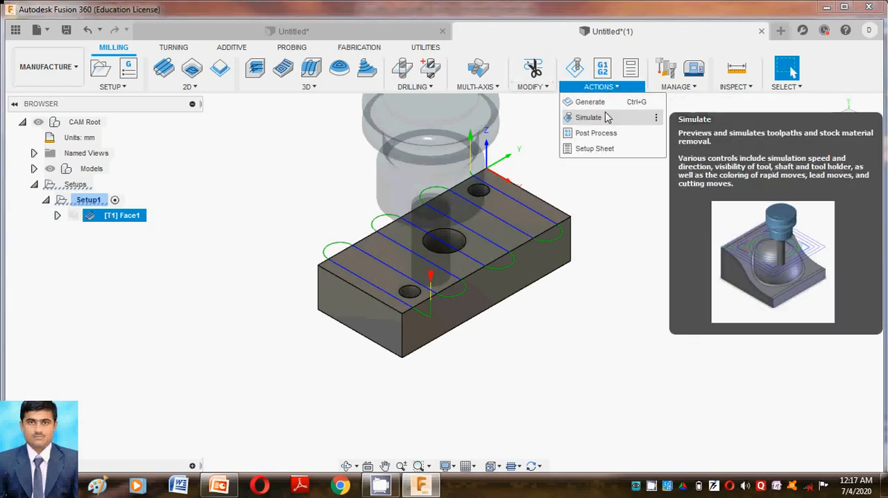
left_click(605, 118)
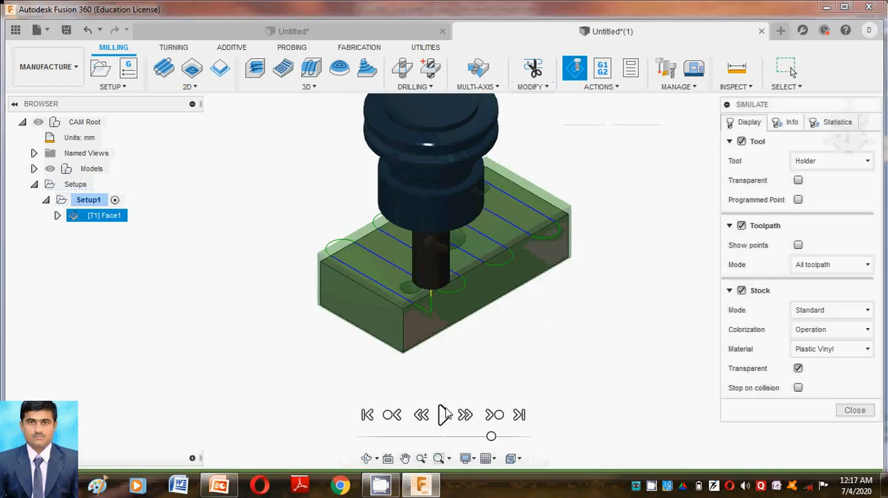
left_click(445, 414)
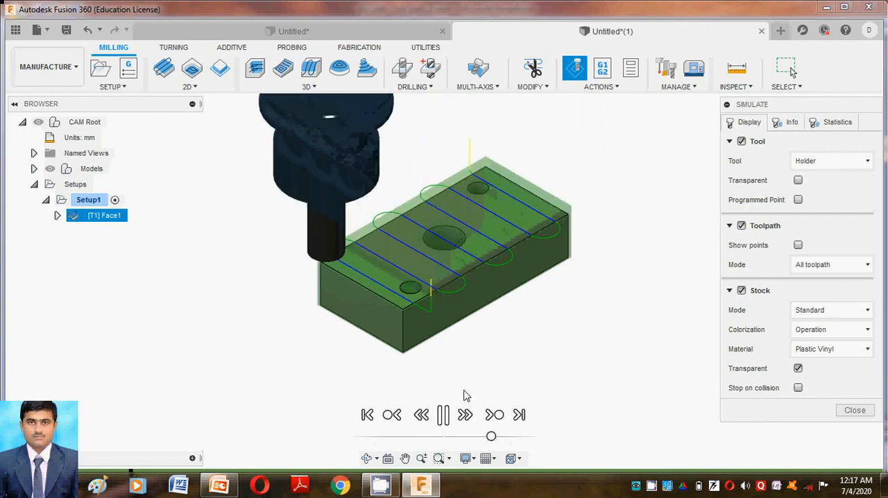
left_click(475, 437)
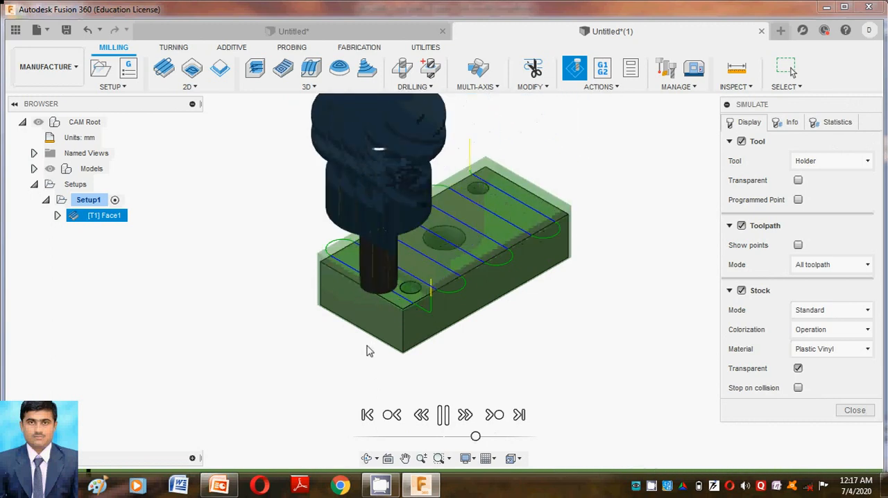
left_click(448, 437)
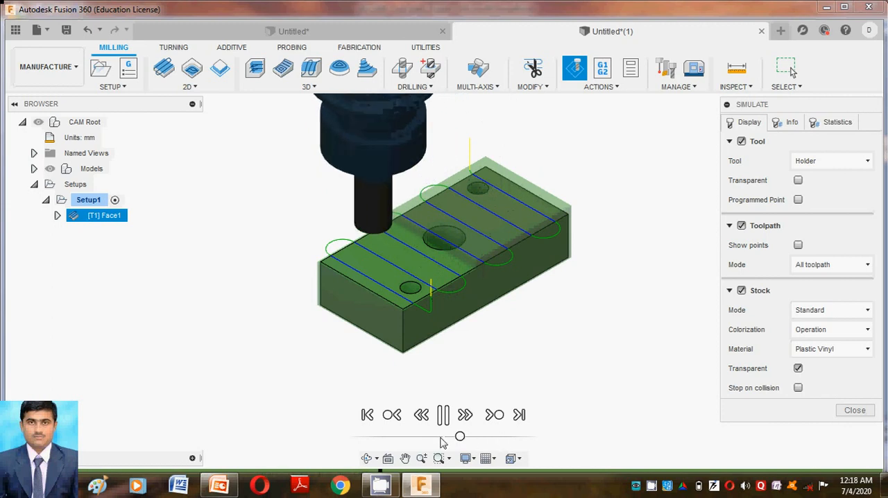
left_click(444, 438)
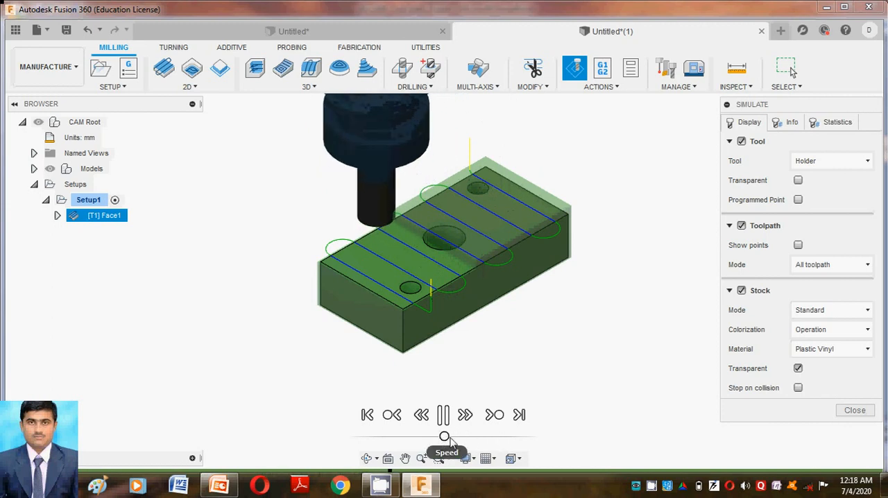
left_click(452, 438)
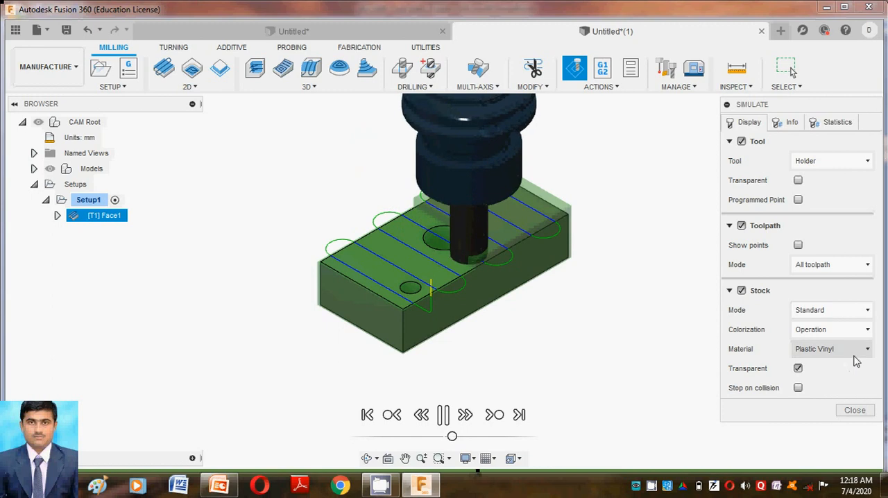
Step: Turn off the stock's transparency in the running simulation
left_click(798, 369)
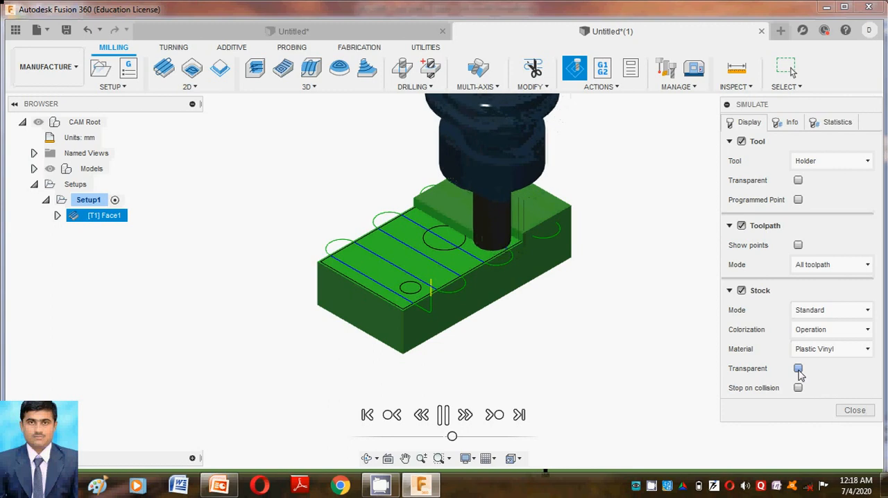
left_click(799, 369)
left_click(798, 368)
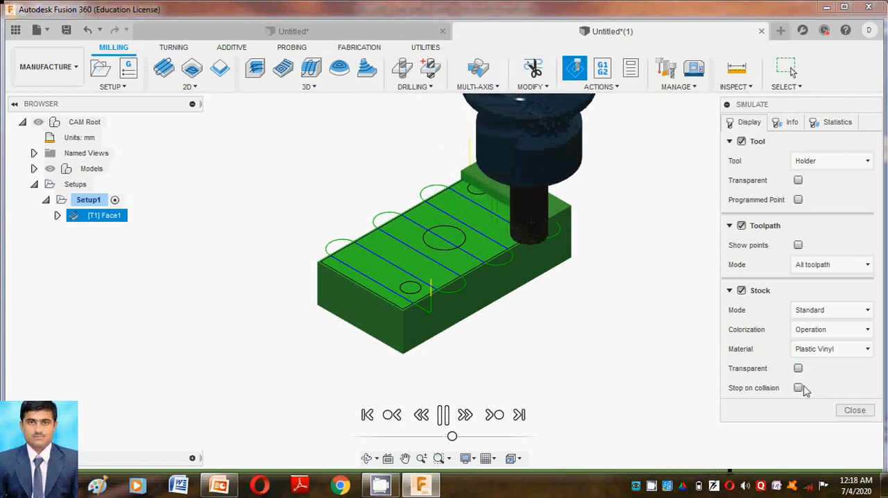
Step: Close the simulation and review the operation, tool selection and face mill slides in PowerPoint, returning to Fusion 360
left_click(851, 410)
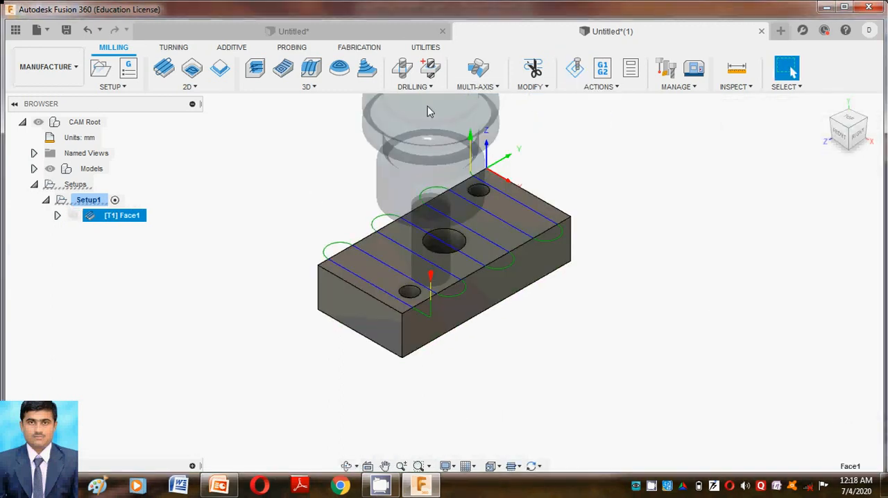
left_click(219, 486)
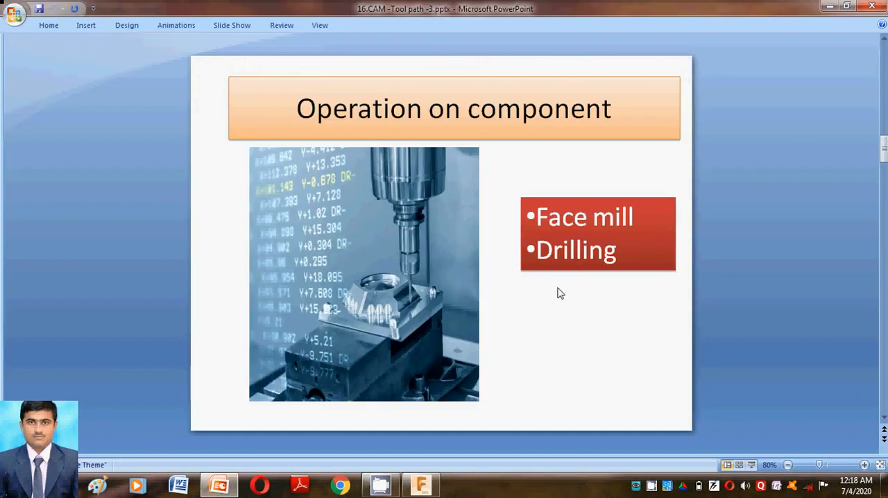
scroll(559, 292, "down", 1)
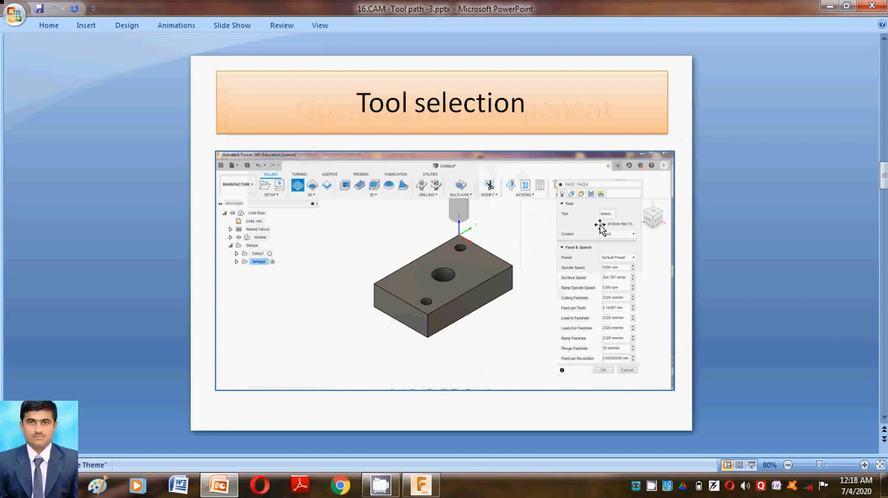
scroll(583, 214, "down", 1)
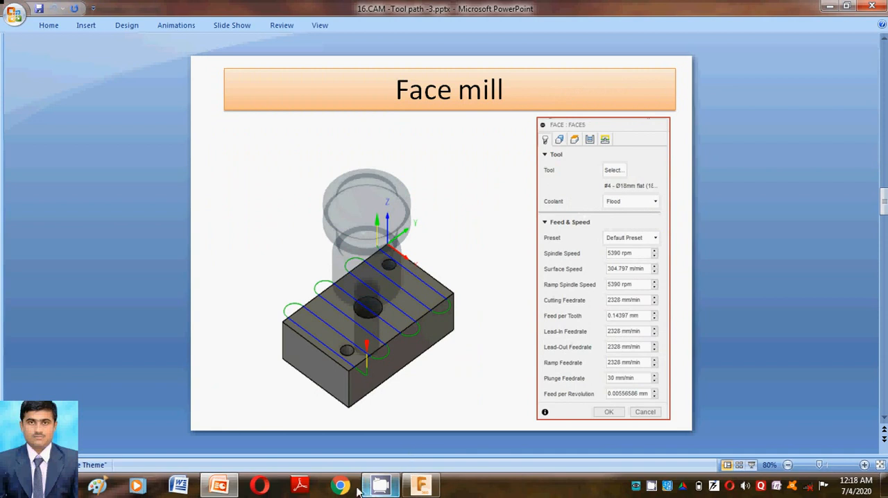
left_click(227, 488)
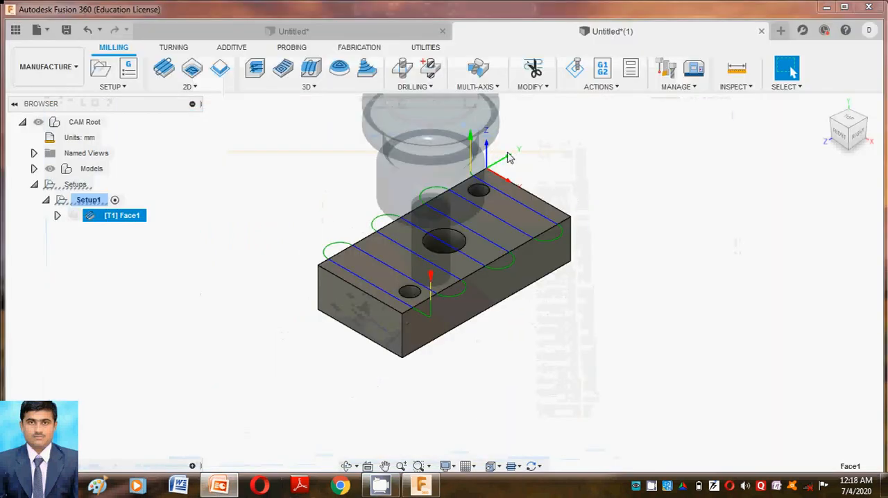
Step: Expand the face operation's contents and inspect its tool entry in the tool library without changing the tool
left_click(58, 217)
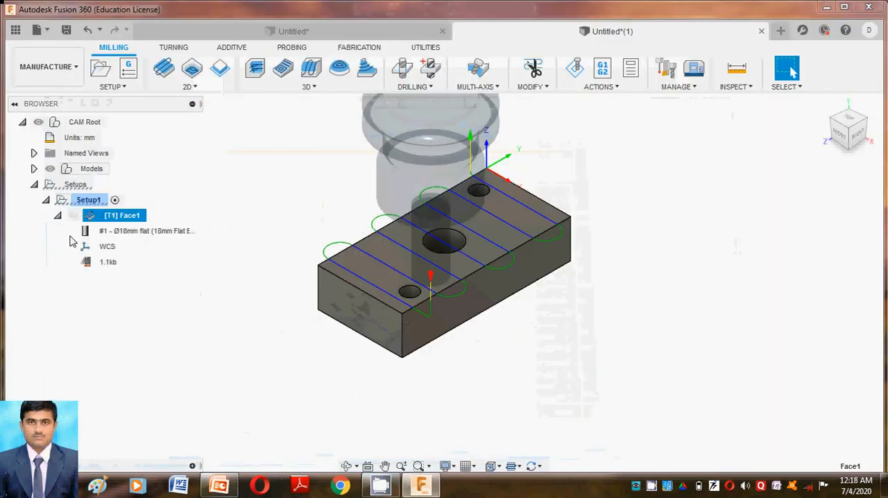
double_click(127, 238)
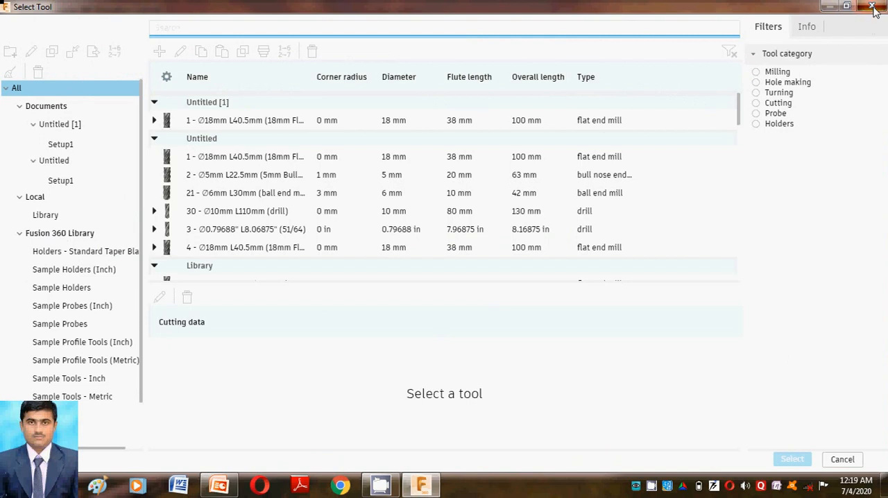
left_click(873, 7)
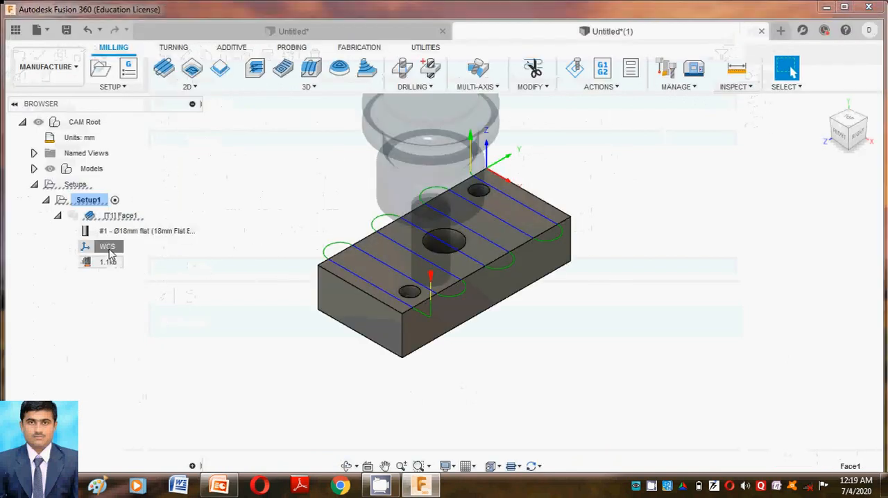
Step: Review the face operation's geometry, heights and passes settings, then accept them unchanged
double_click(106, 265)
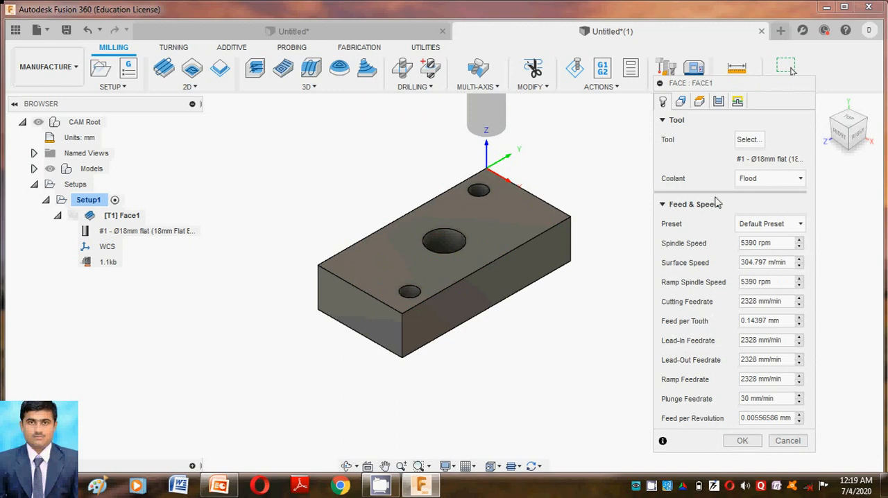
left_click(681, 101)
left_click(700, 101)
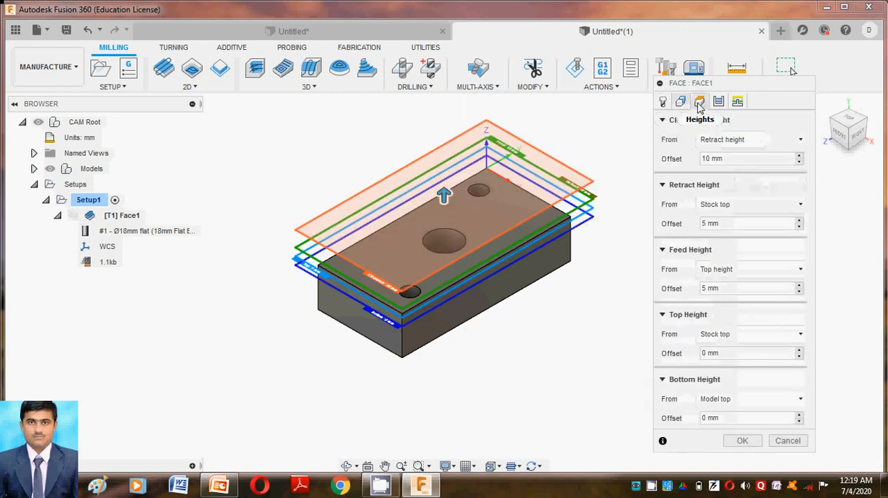
left_click(718, 105)
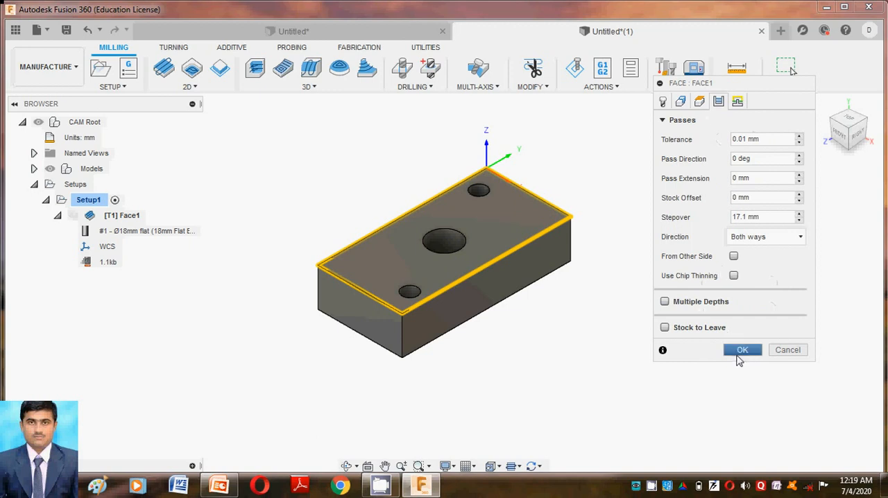
left_click(743, 350)
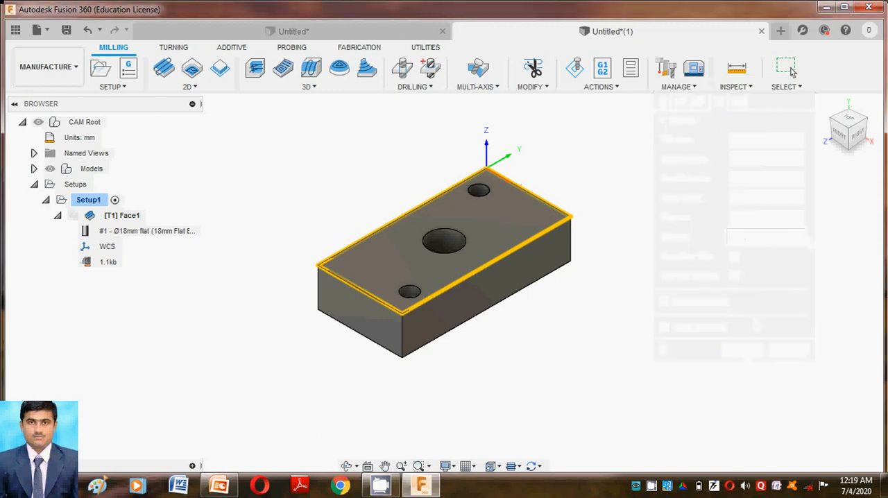
left_click(599, 86)
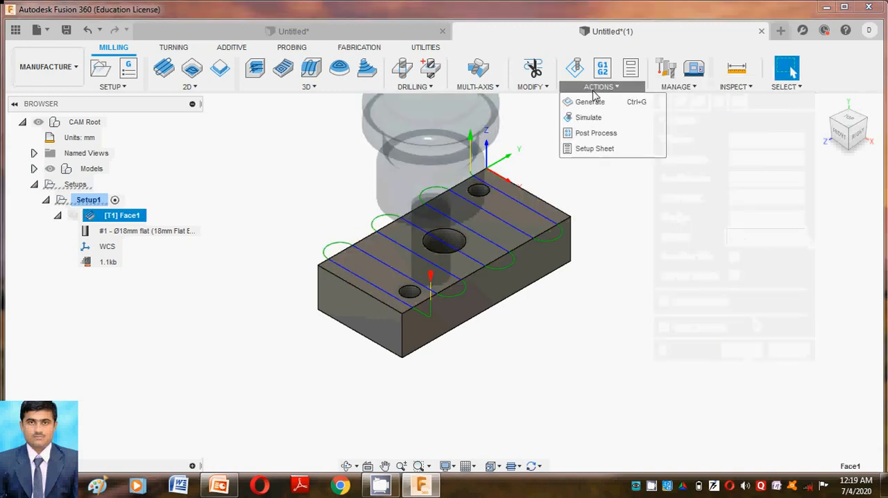
left_click(650, 247)
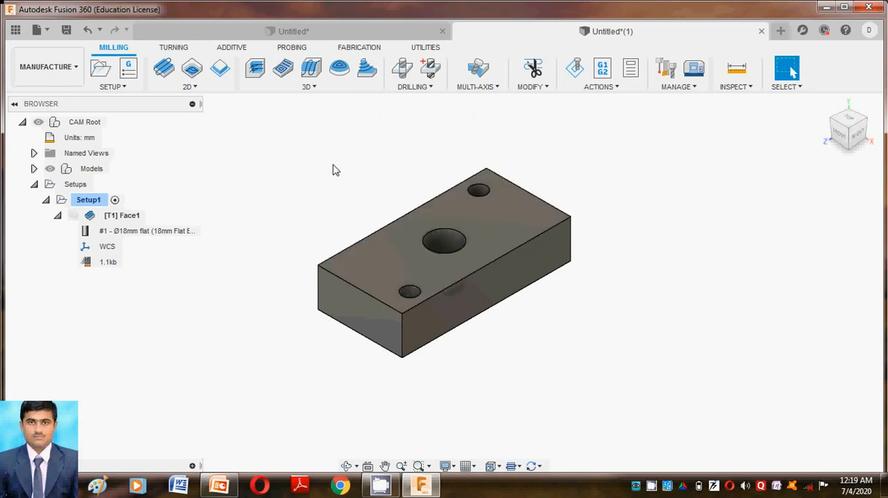
Step: Start a Drill operation and assign the 0.79688 in (51/64) drill, filtering the tool library to hole making drills
left_click(414, 88)
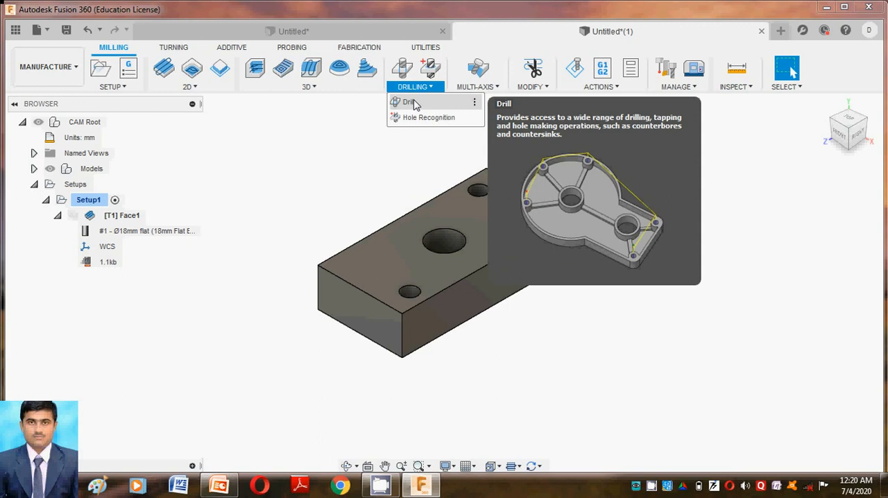
left_click(409, 103)
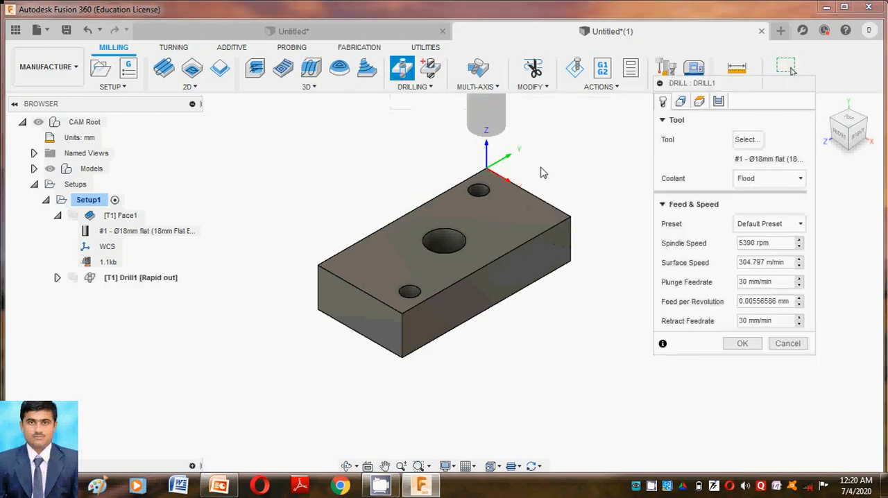
left_click(749, 143)
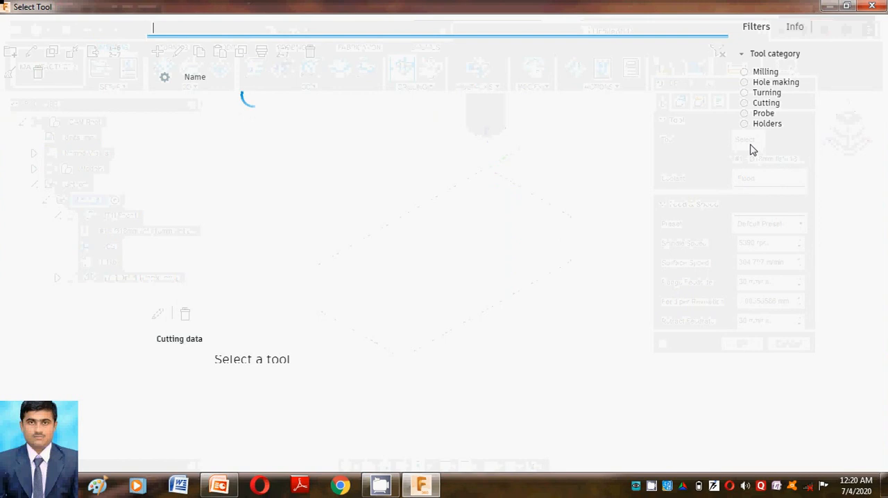
left_click(757, 82)
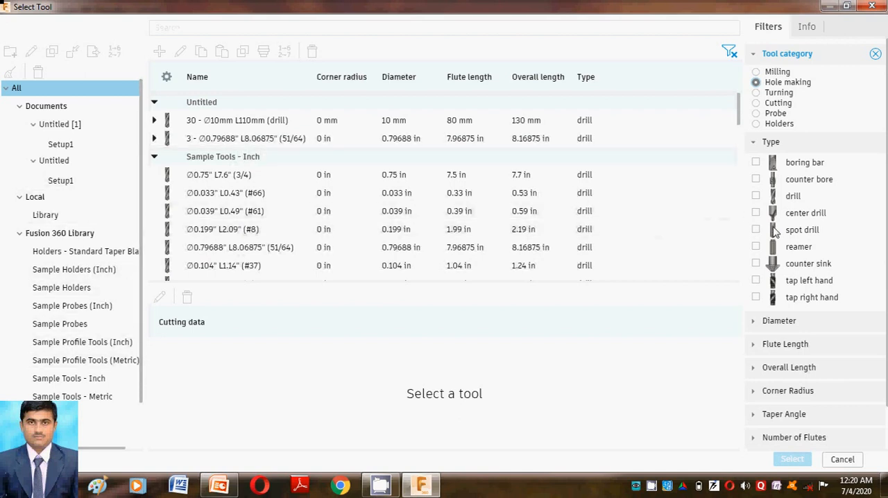
left_click(755, 196)
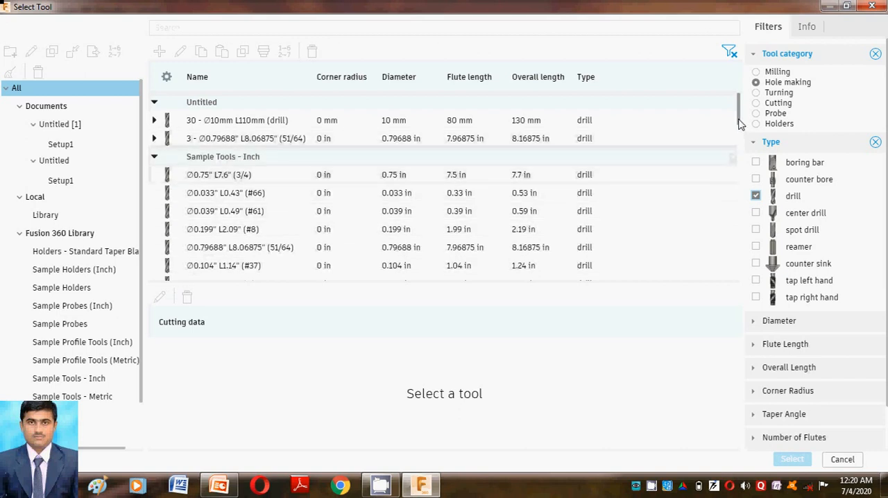
mouse_move(739, 120)
left_mouse_down()
mouse_move(737, 285)
mouse_move(735, 103)
left_mouse_up()
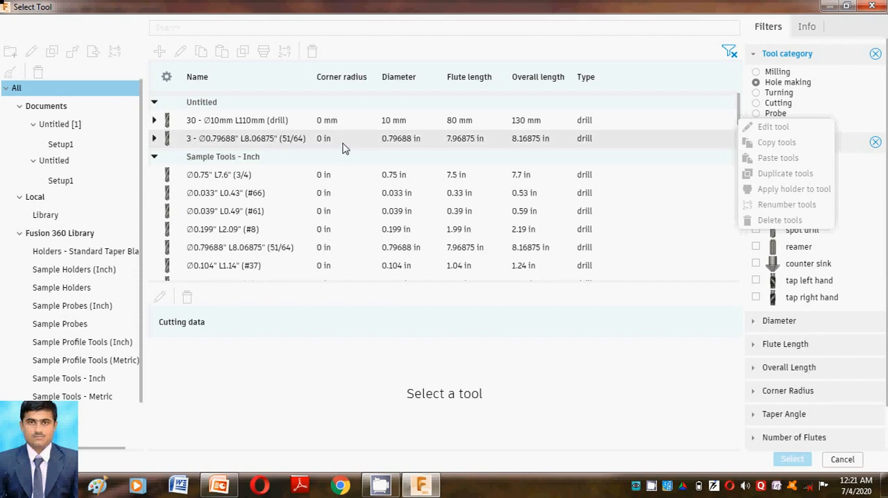
left_click(240, 143)
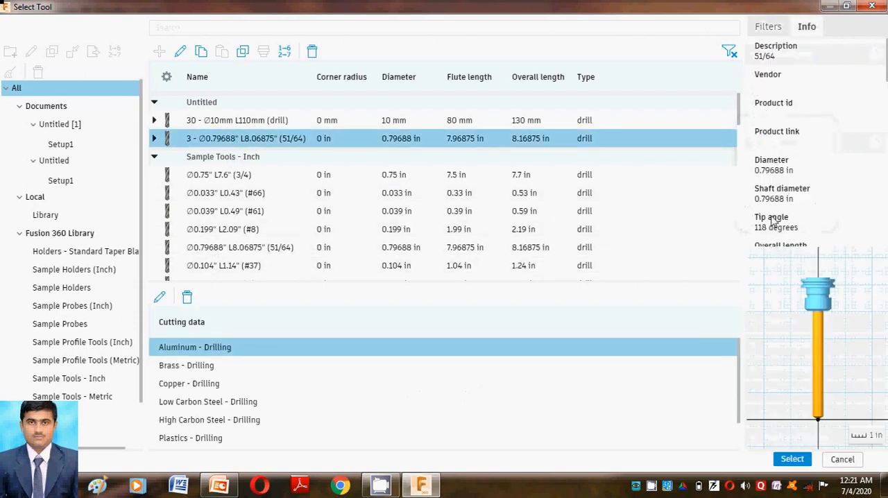
left_click(793, 459)
Step: Select only the large centre hole's face for drilling, and keep the default heights and the Drilling - rapid out cycle
left_click(446, 253)
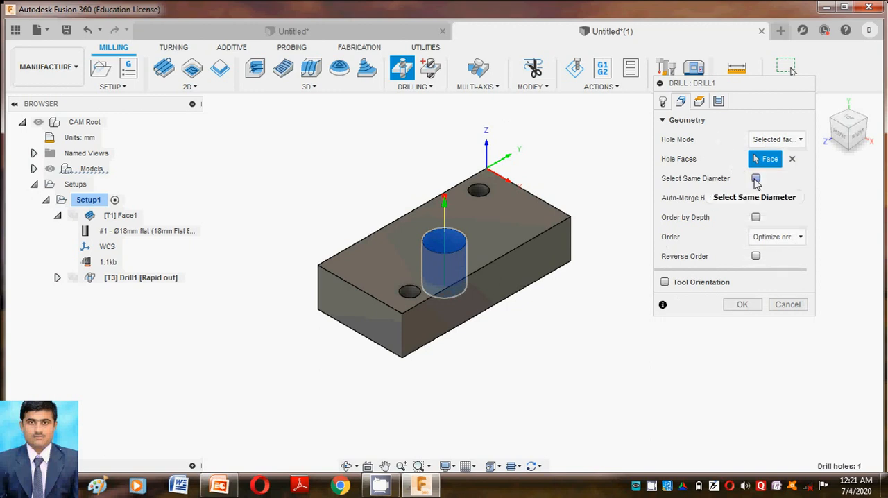
left_click(756, 181)
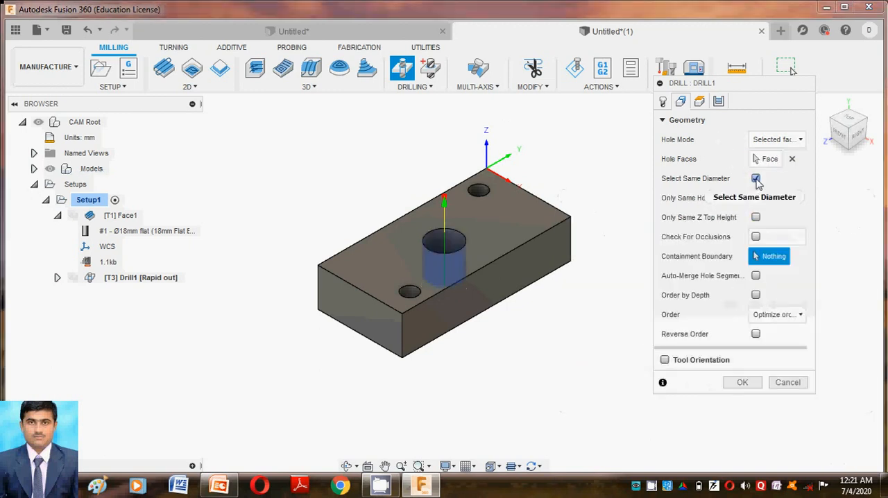
left_click(757, 181)
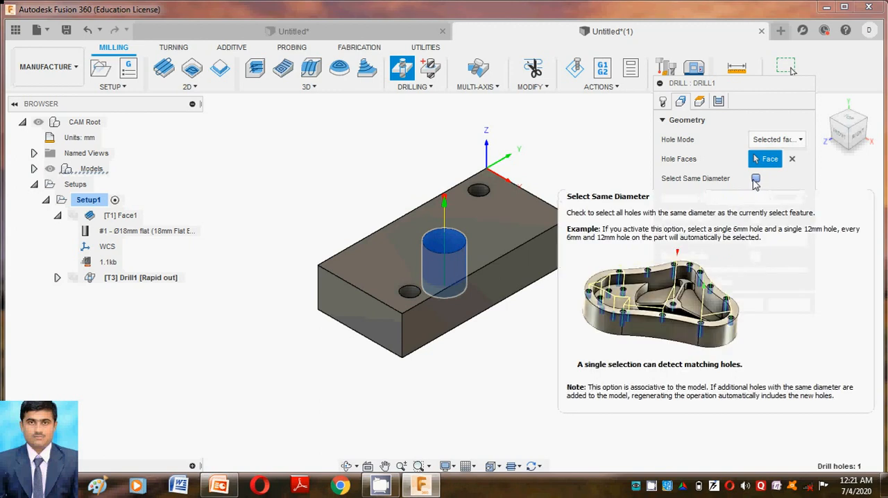
left_click(699, 103)
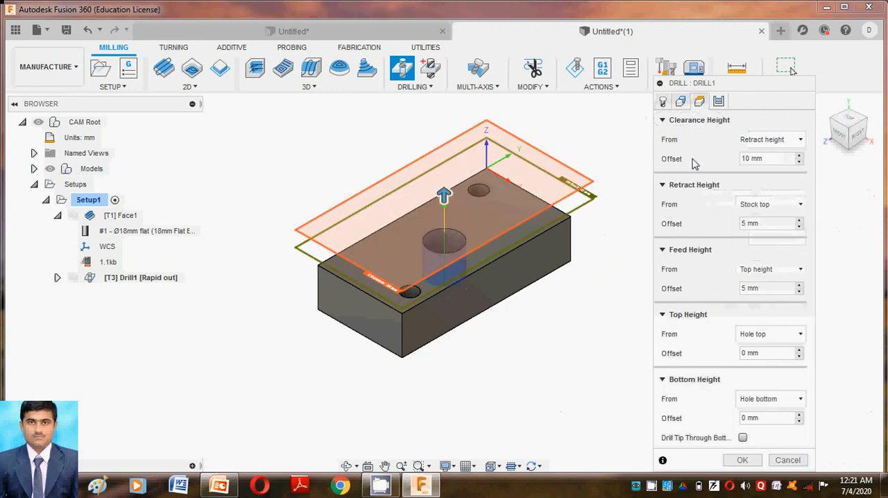
left_click(720, 102)
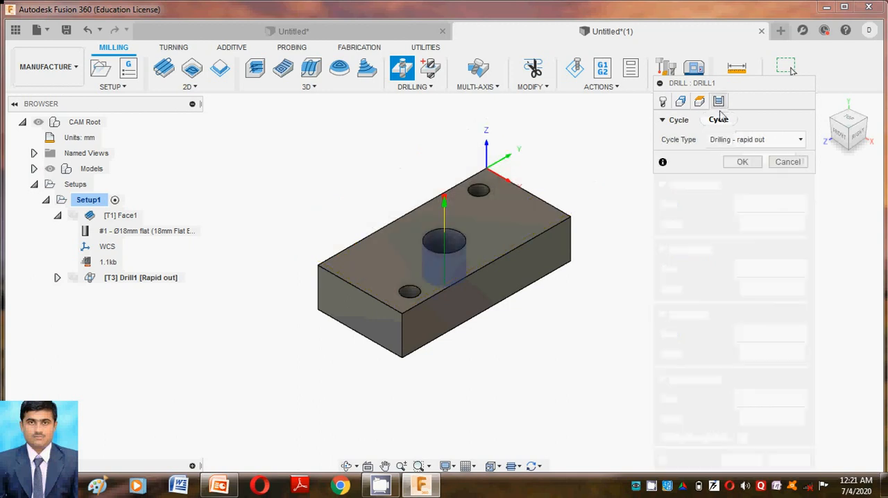
left_click(748, 141)
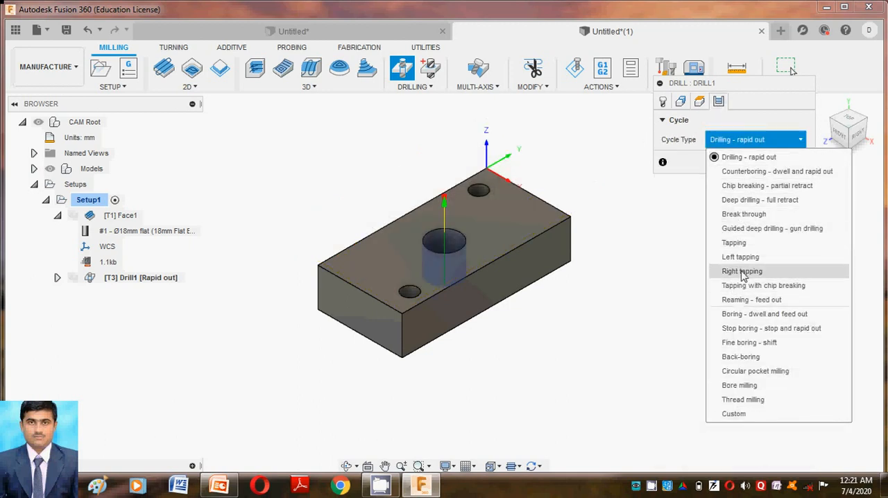
left_click(774, 125)
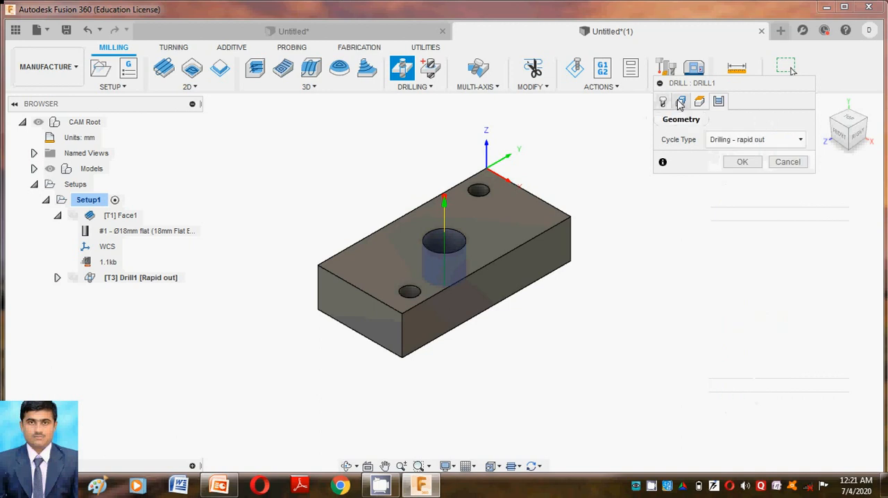
Step: Set the drill's feed and speed preset to High Carbon Steel - Drilling and finish the drilling operation
left_click(663, 102)
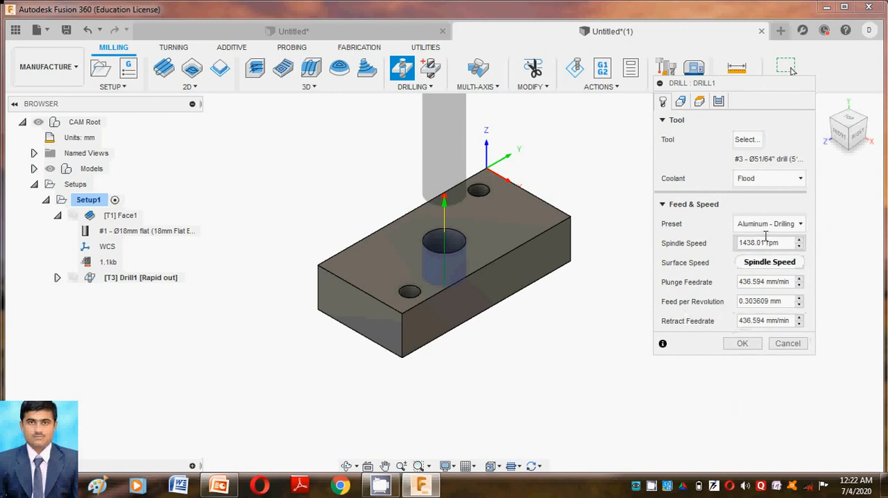
left_click(799, 247)
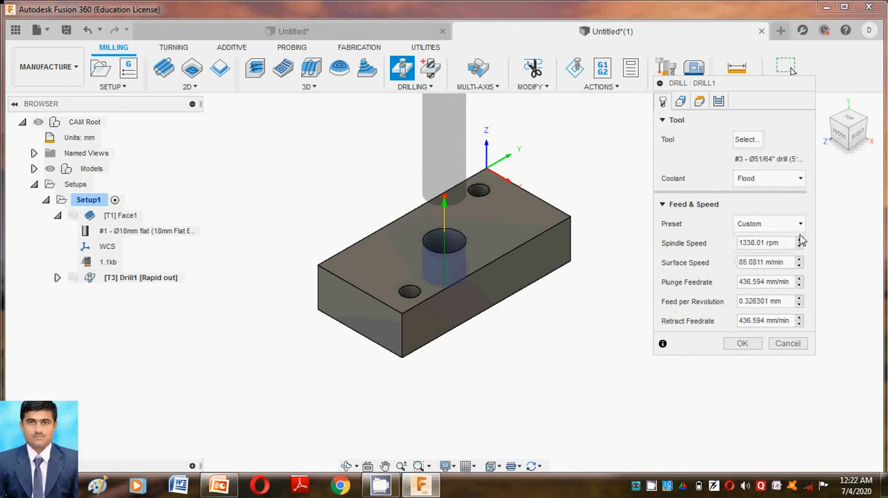
left_click(800, 227)
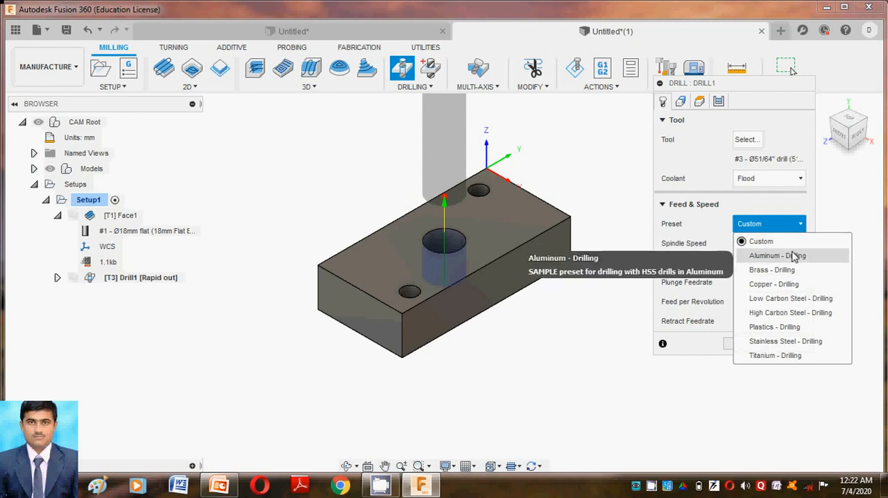
left_click(794, 256)
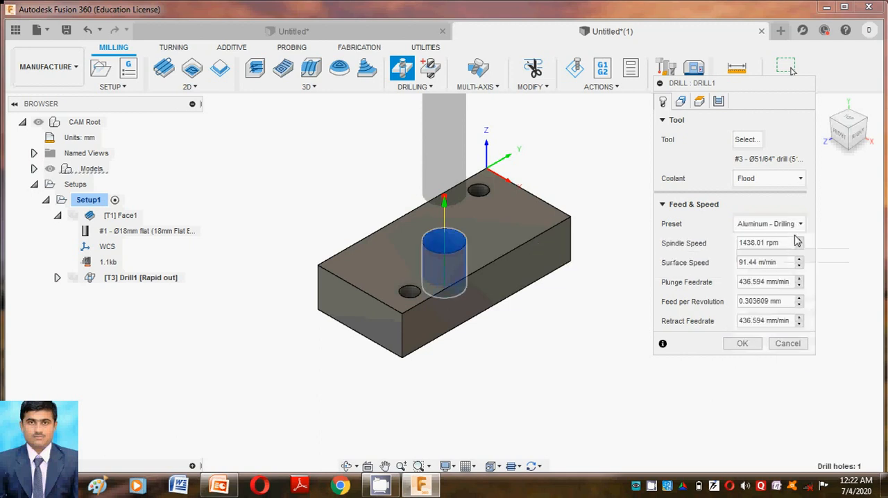
left_click(798, 226)
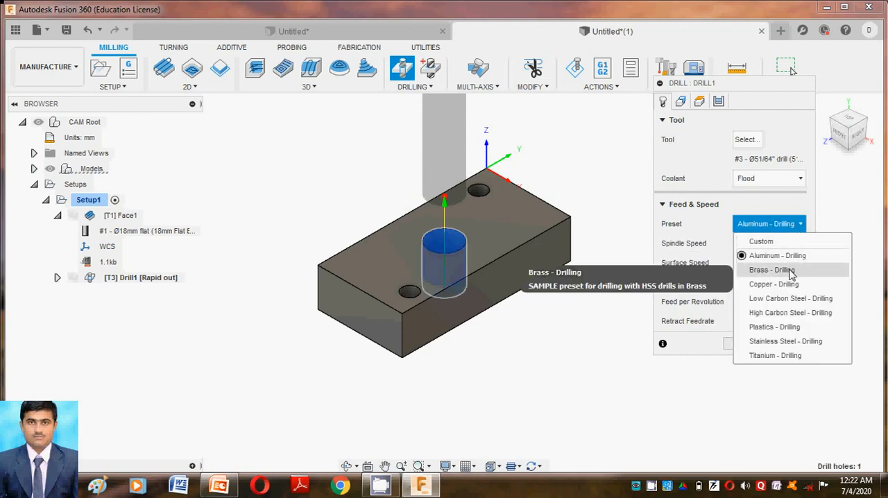
left_click(786, 313)
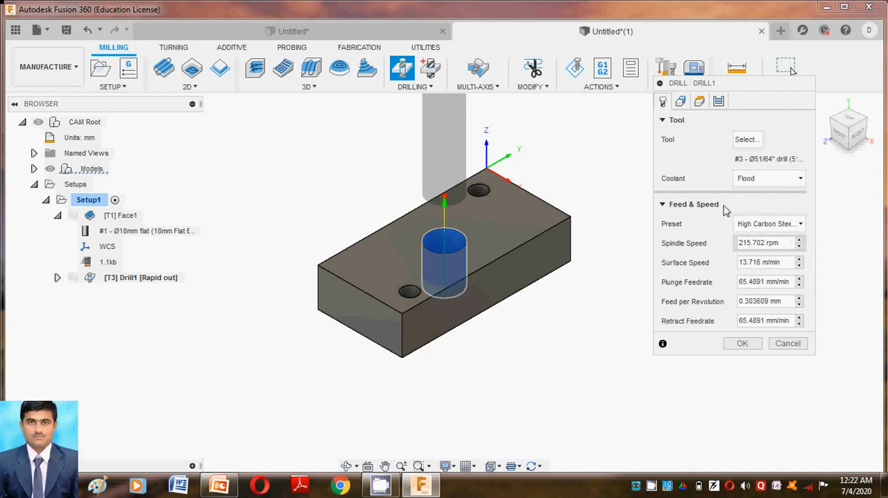
left_click(753, 345)
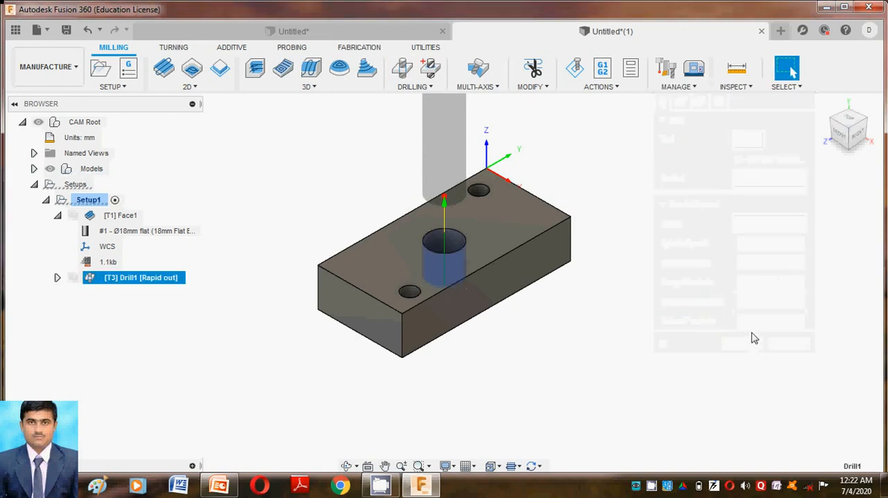
Step: Expand the centre hole's drilling operation and regenerate its toolpath even though it is already valid
left_click(57, 279)
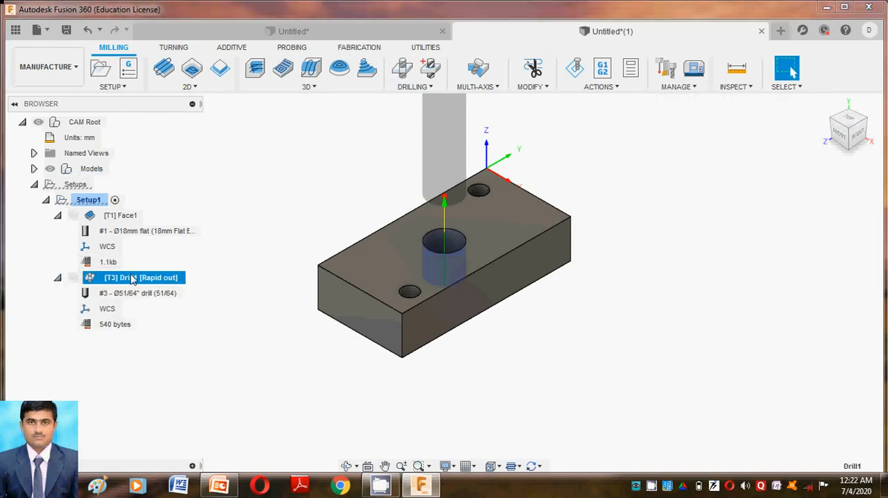
left_click(594, 89)
left_click(591, 102)
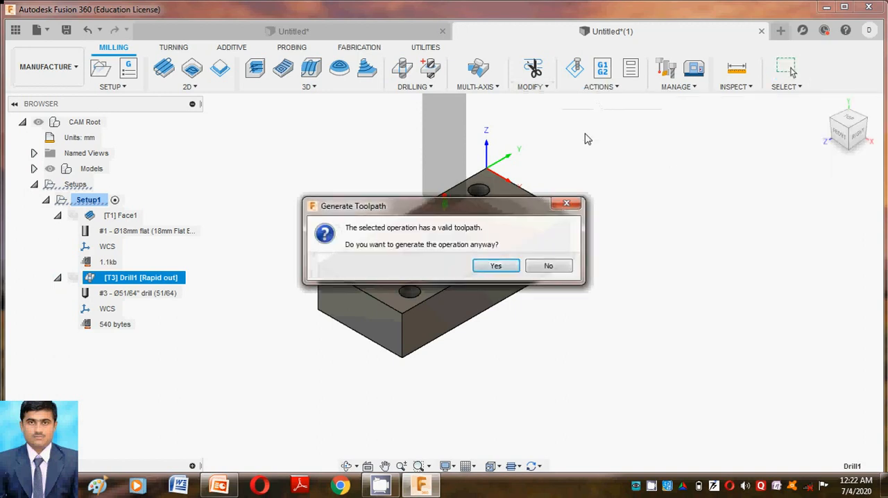
left_click(484, 271)
Step: Simulate the centre hole's drilling at an adjusted playback speed, view the stock briefly as transparent, and close the simulation
left_click(615, 90)
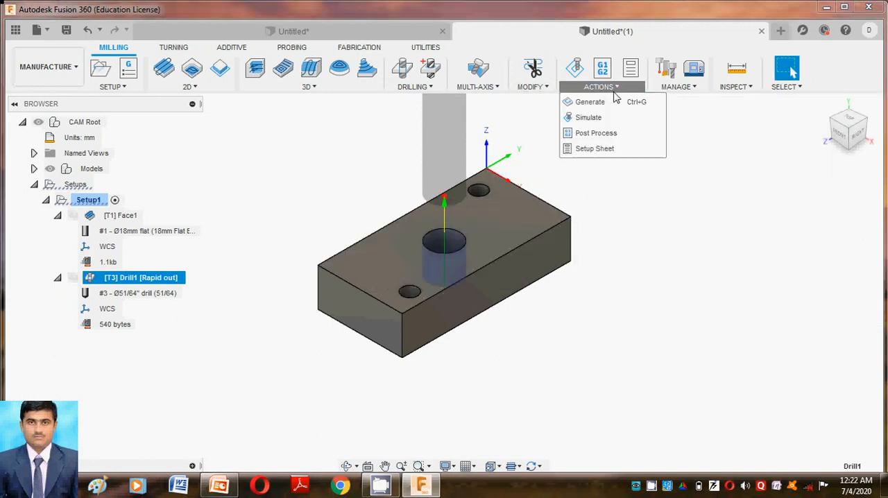
left_click(609, 118)
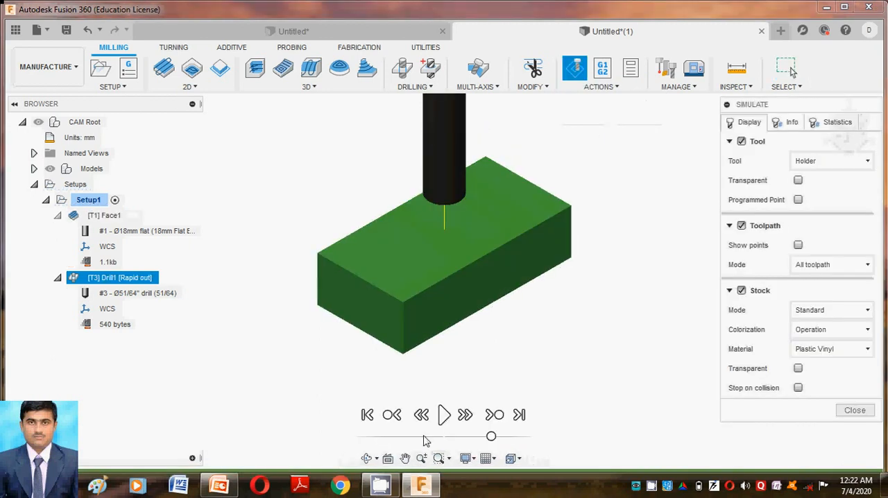
left_click(444, 416)
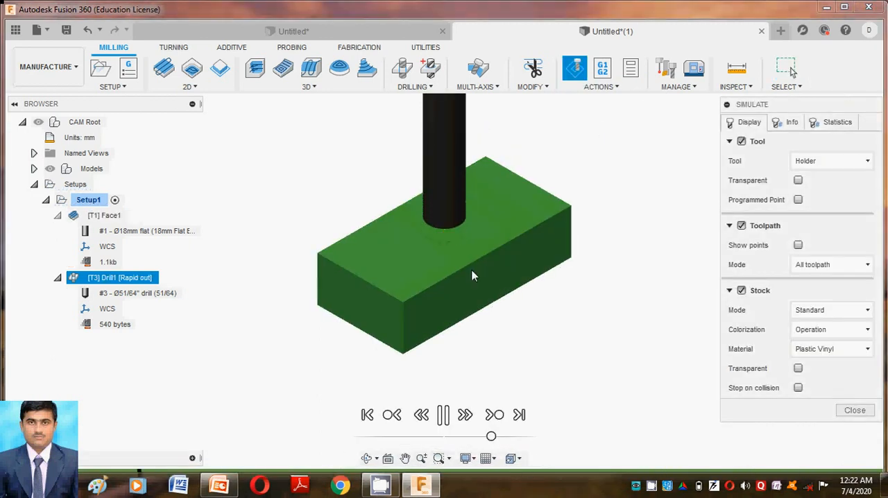
left_click(460, 437)
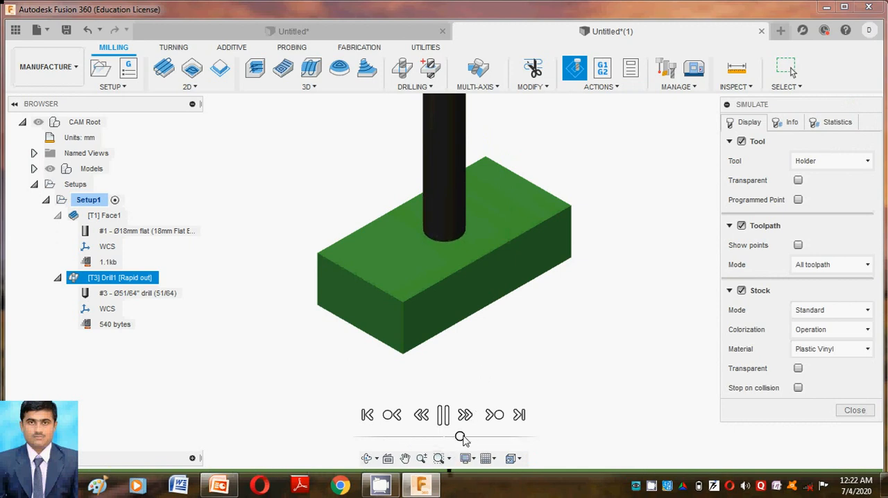
left_click(469, 436)
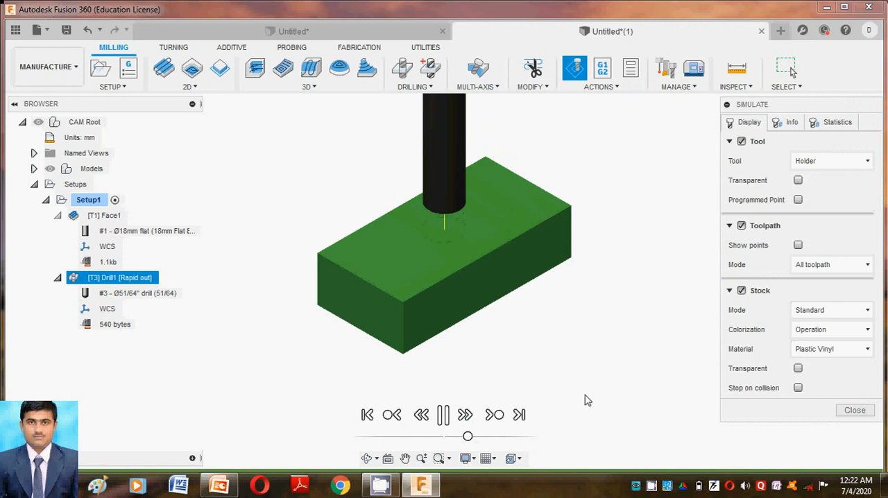
left_click(798, 369)
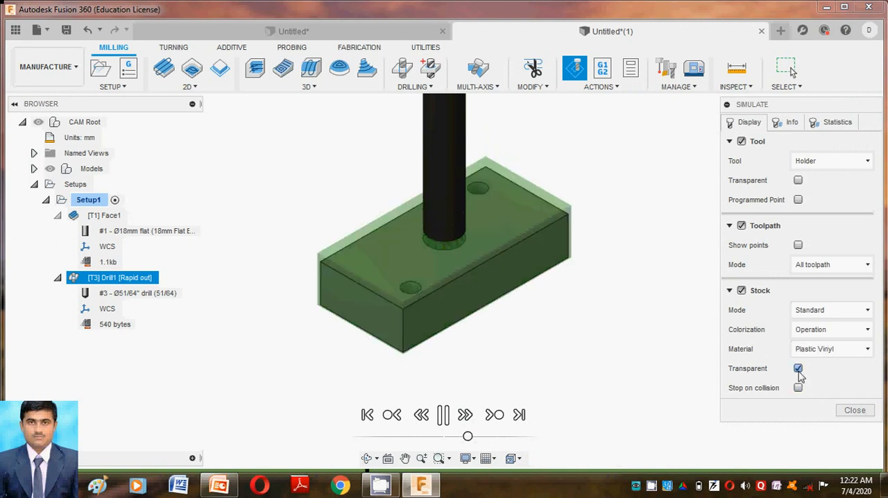
left_click(799, 369)
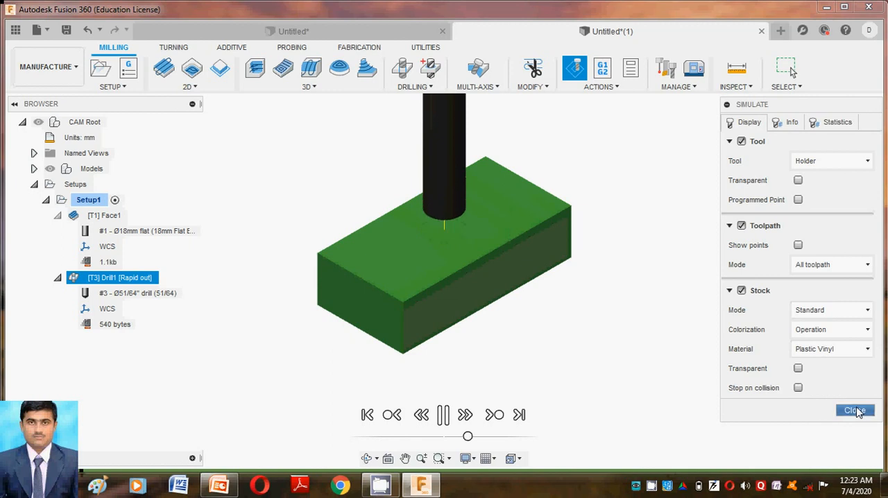
left_click(855, 410)
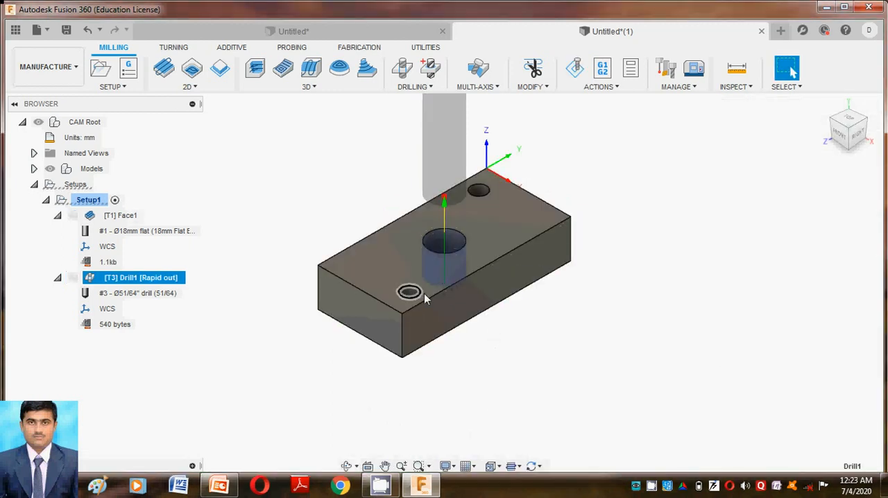
Step: Switch to the PowerPoint presentation, review the tool selection and drilling slides, and return to Fusion 360
left_click(220, 485)
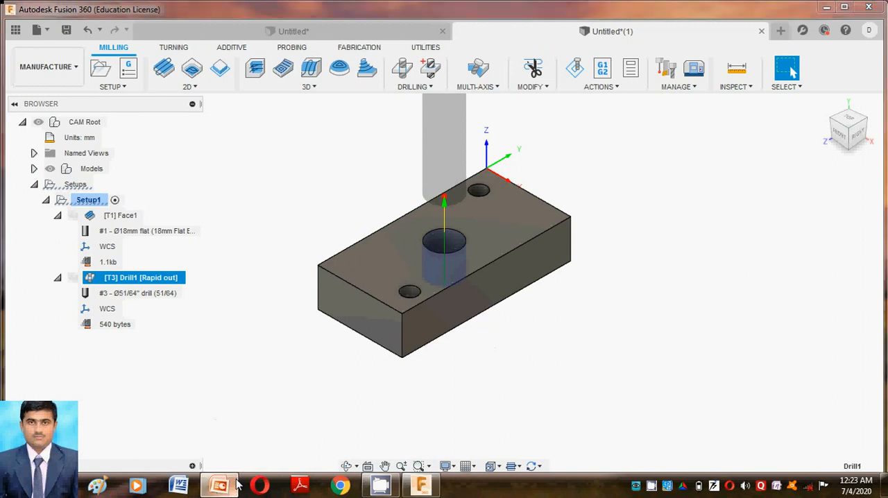
scroll(432, 274, "down", 1)
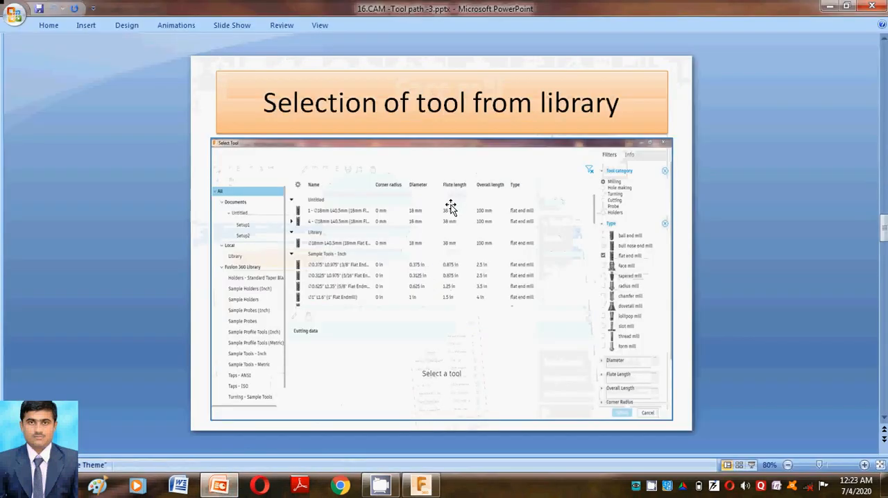
scroll(351, 224, "down", 1)
scroll(345, 229, "up", 1)
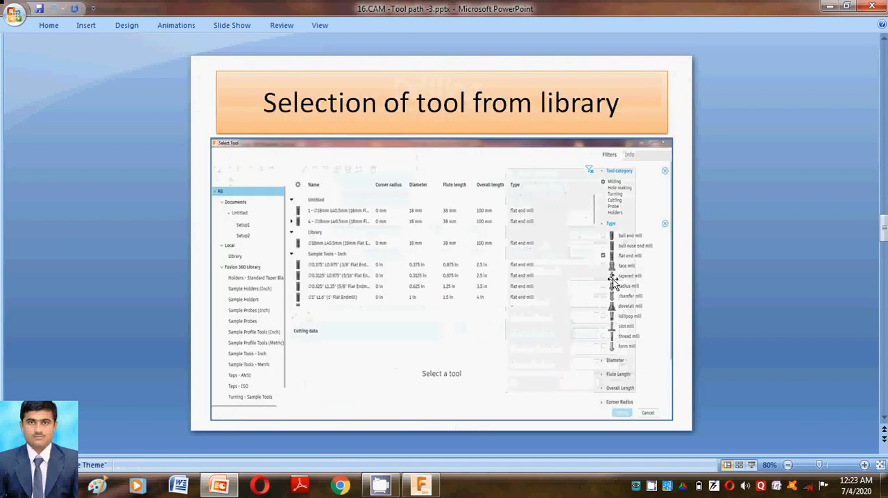
scroll(549, 281, "down", 1)
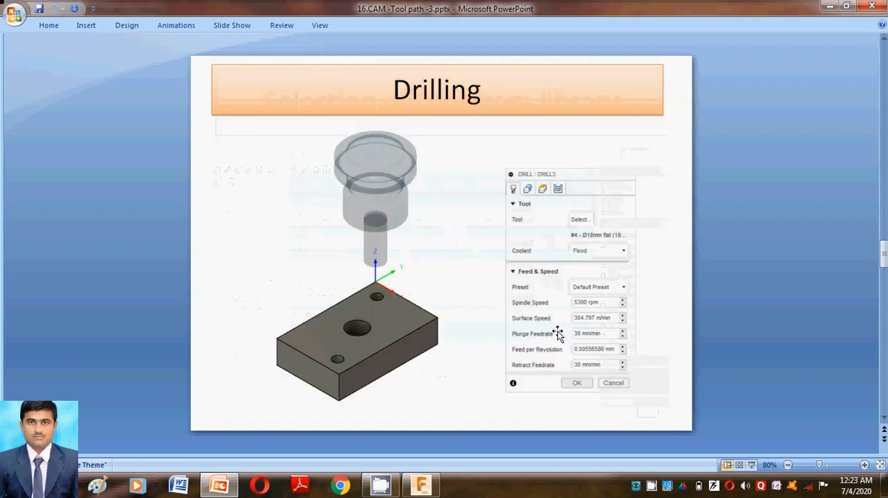
scroll(563, 311, "down", 1)
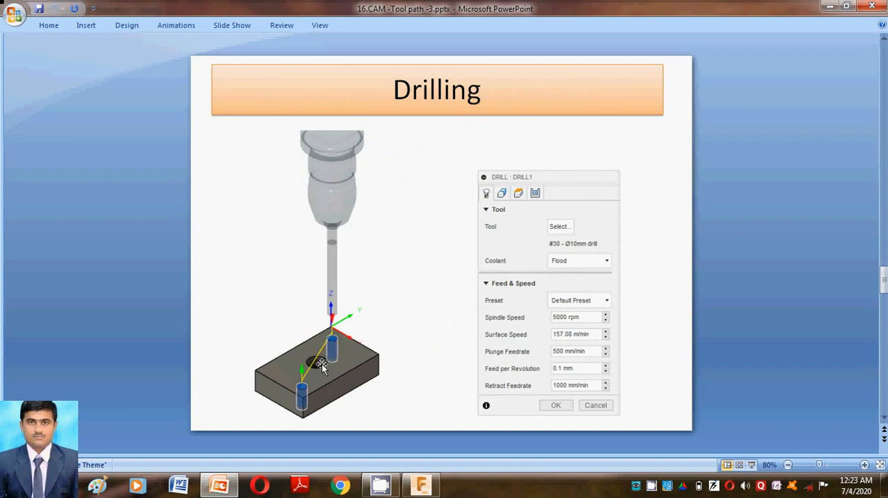
left_click(231, 490)
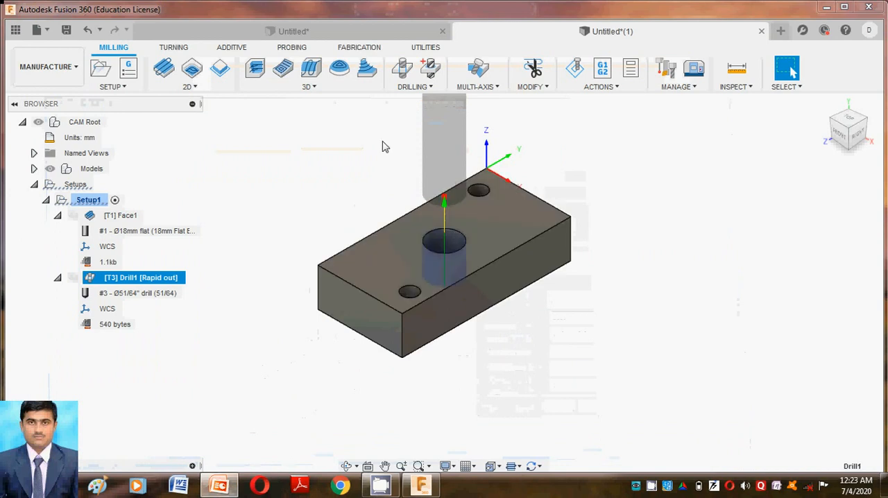
Step: Start a second Drill operation and assign the #30 10 mm drill, filtering the tool library to hole making drills
left_click(414, 87)
left_click(425, 99)
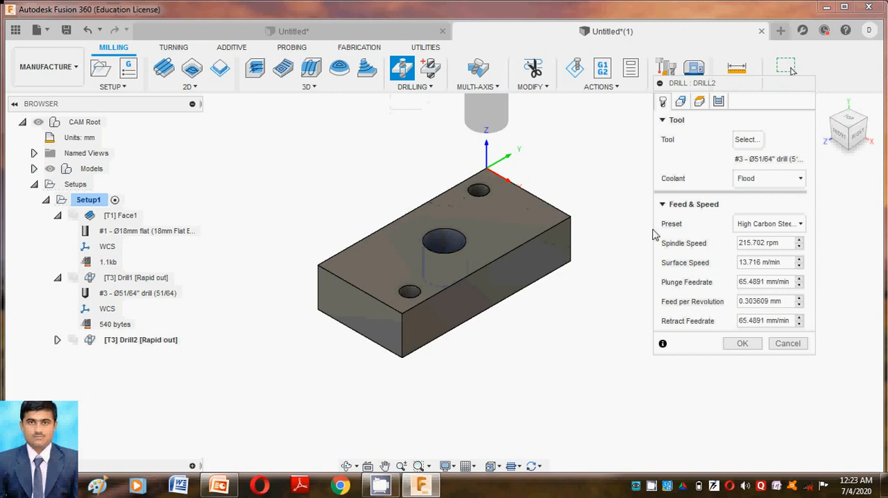
left_click(747, 140)
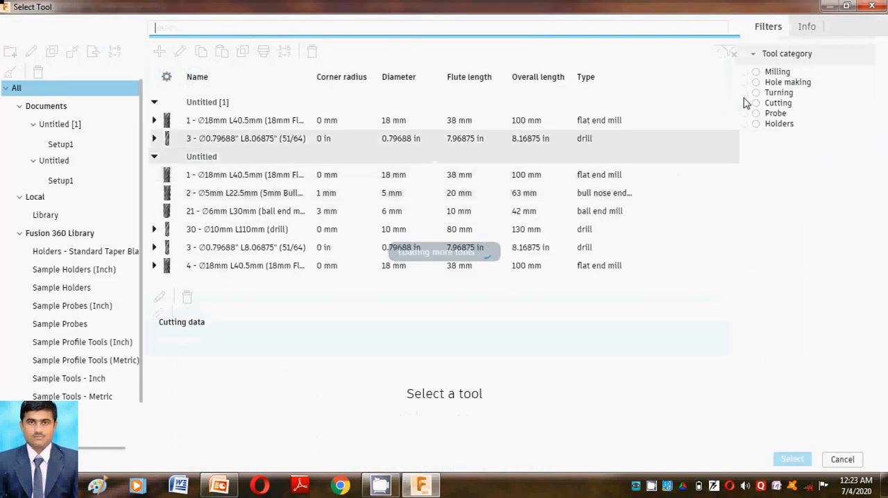
left_click(756, 83)
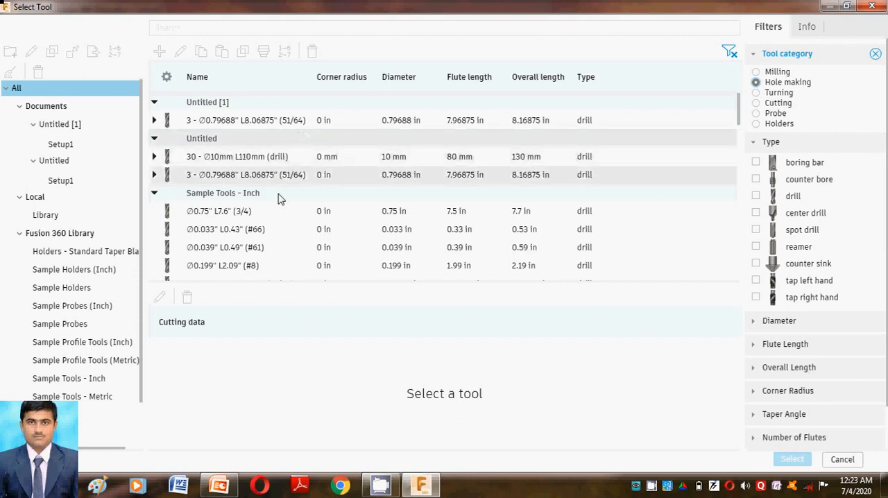
left_click(757, 197)
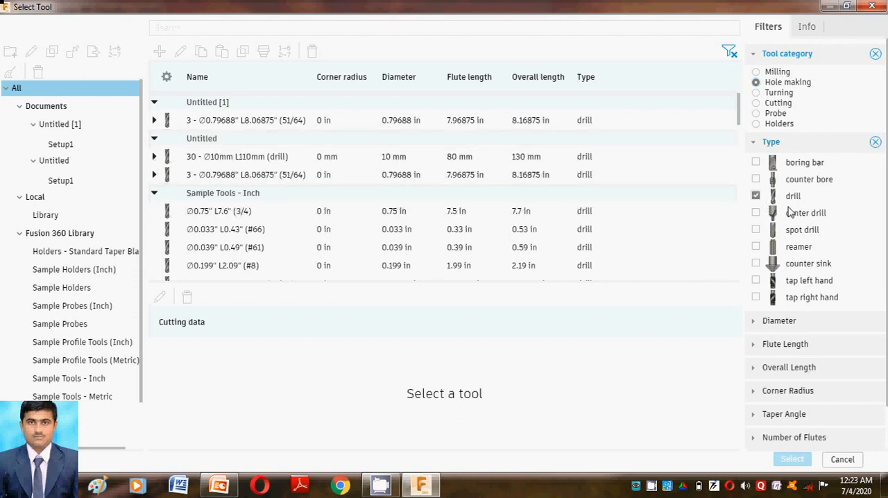
scroll(784, 208, "down", 1)
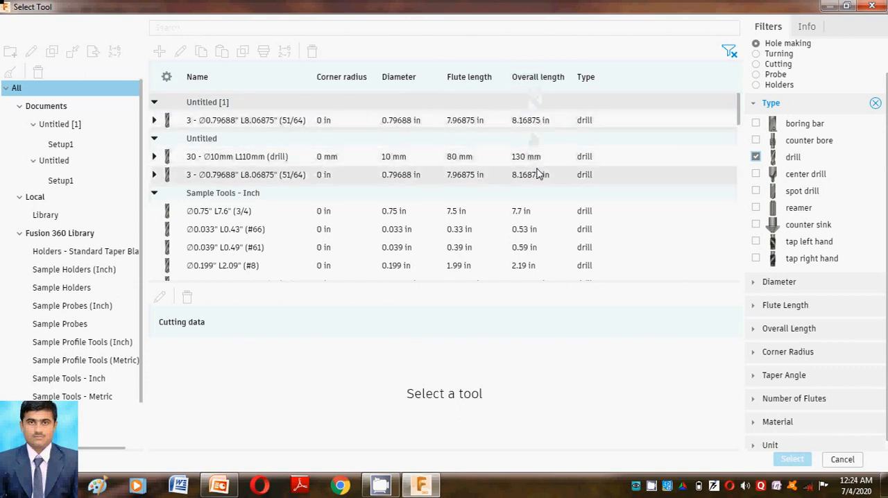
left_click(586, 159)
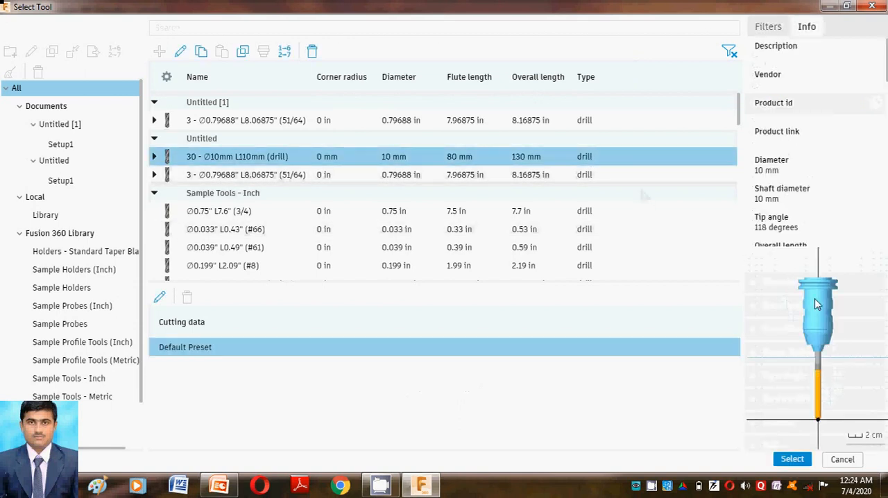
left_click(793, 460)
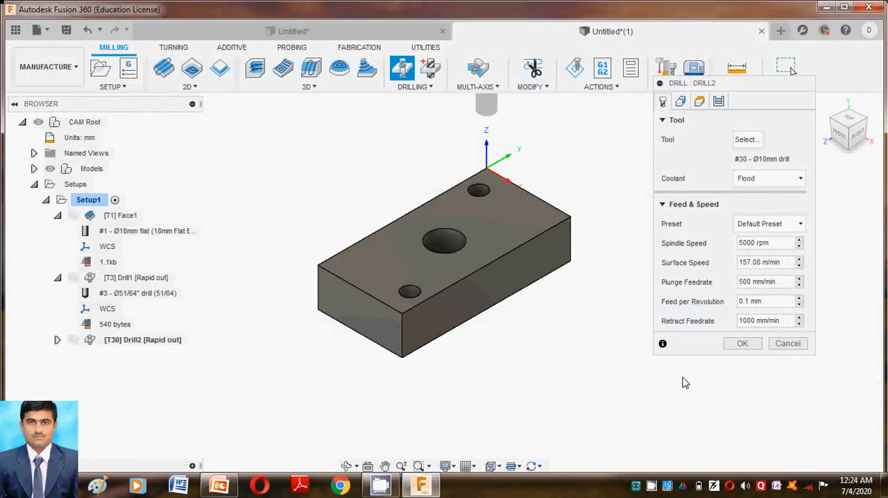
Step: Select the faces of the two small holes for drilling and keep the Default Preset for feed and speed
left_click(489, 203)
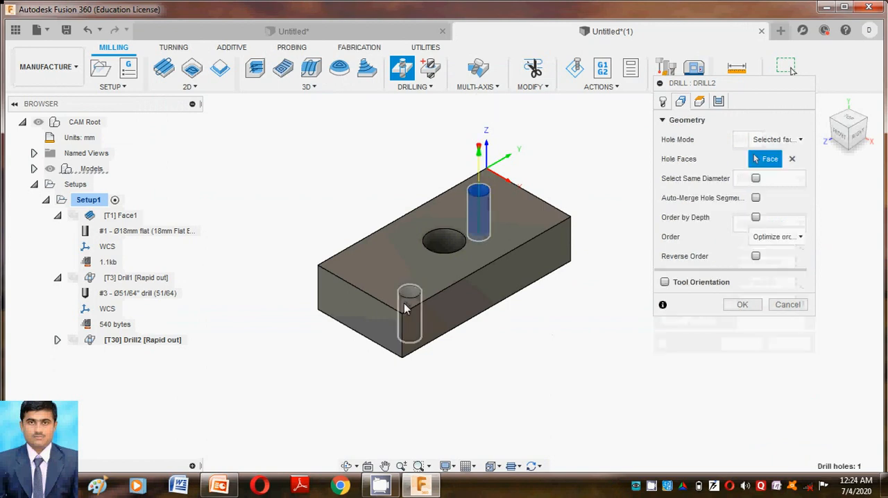
left_click(412, 306)
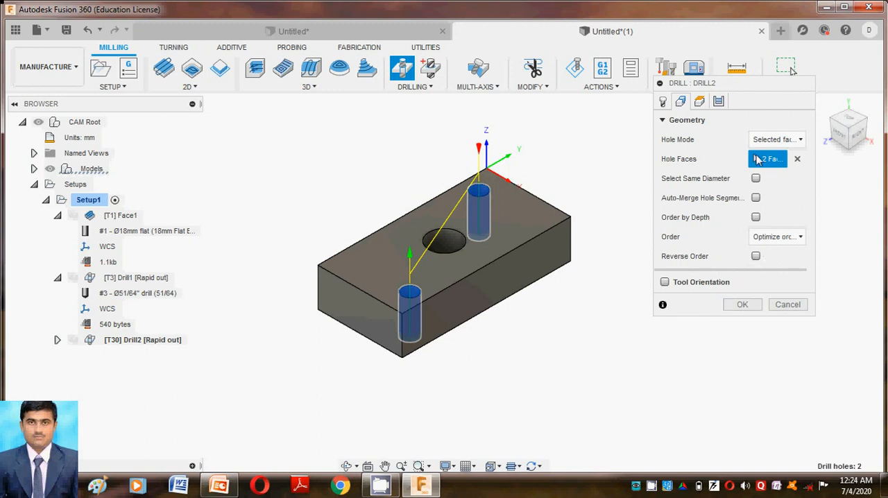
left_click(663, 102)
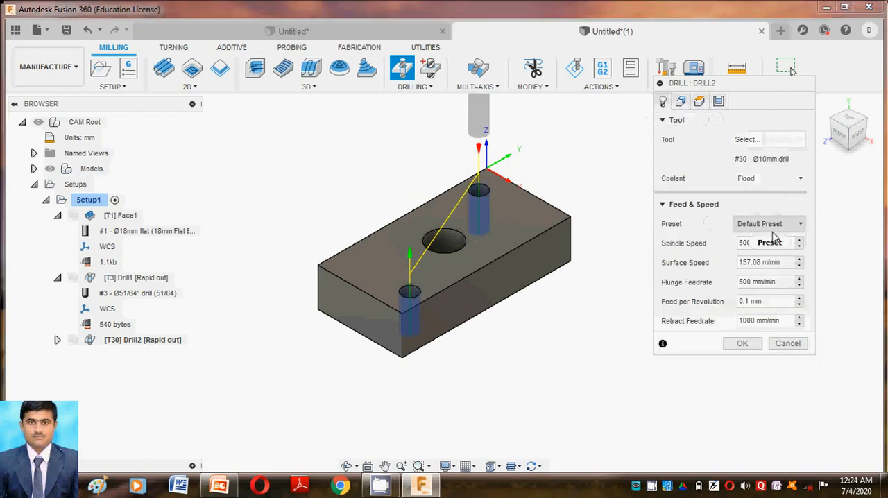
left_click(781, 225)
left_click(791, 195)
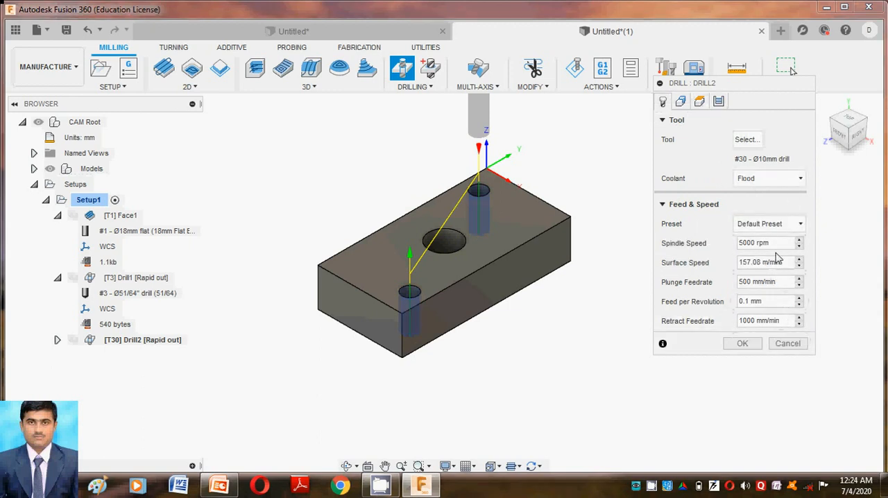
Step: Review the spindle speed, surface speed, feedrates and coolant options, keep Flood coolant, and finish the second drilling operation
left_click(744, 243)
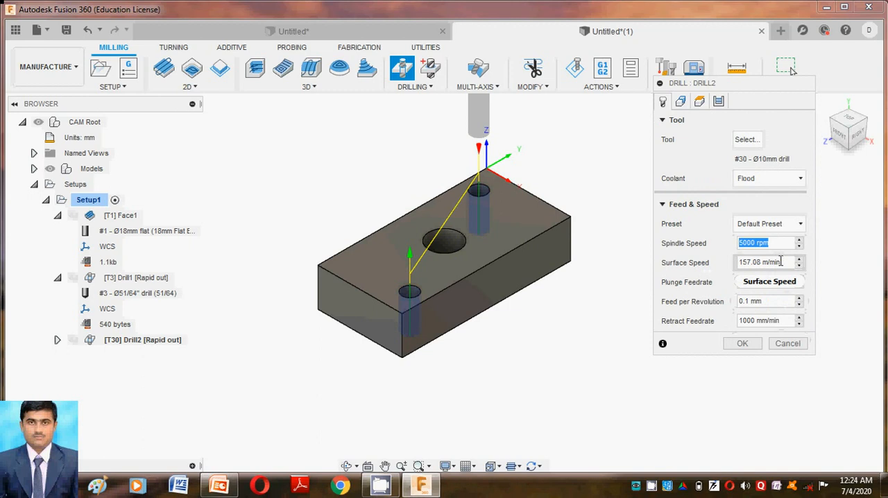
left_click_drag(780, 262, 754, 281)
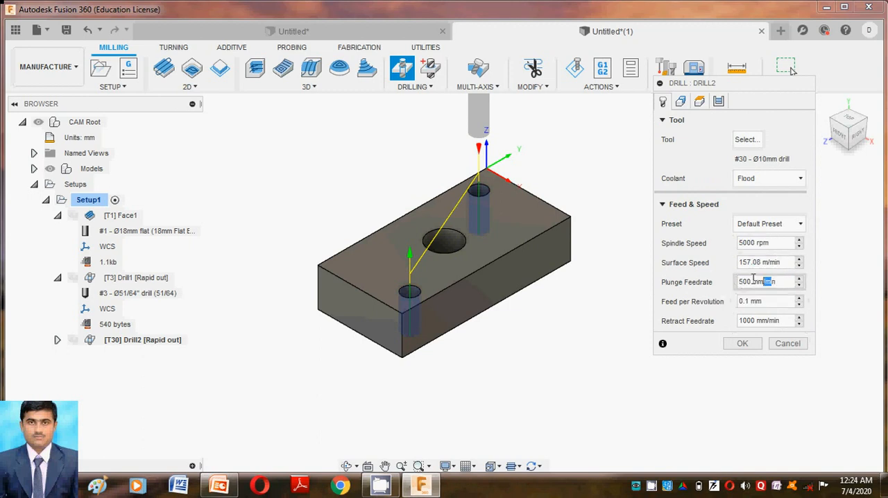
left_click(761, 302)
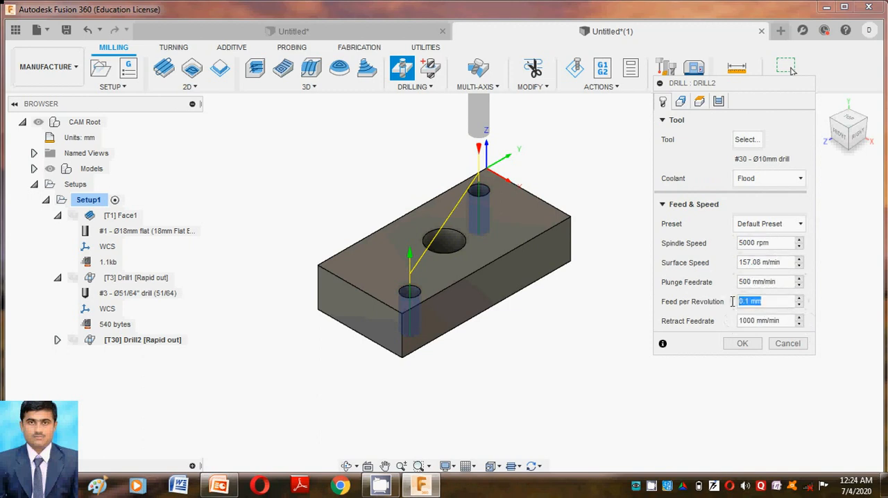
left_click_drag(780, 322, 764, 322)
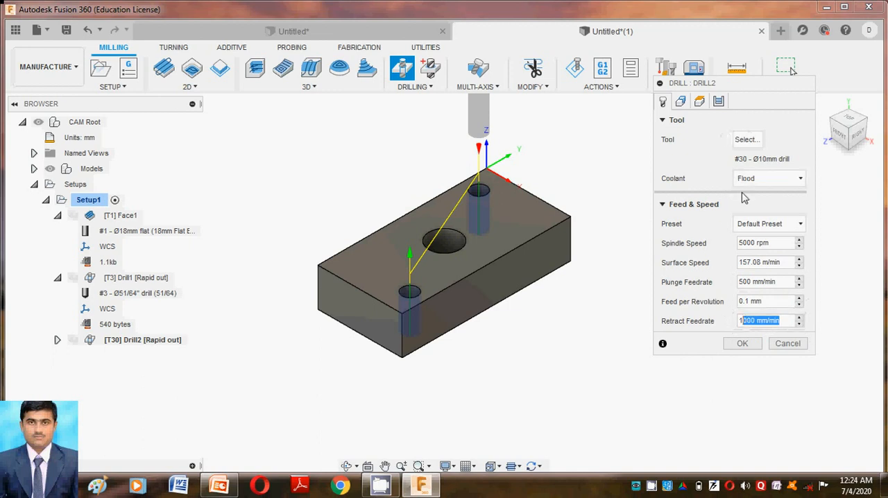
left_click(774, 178)
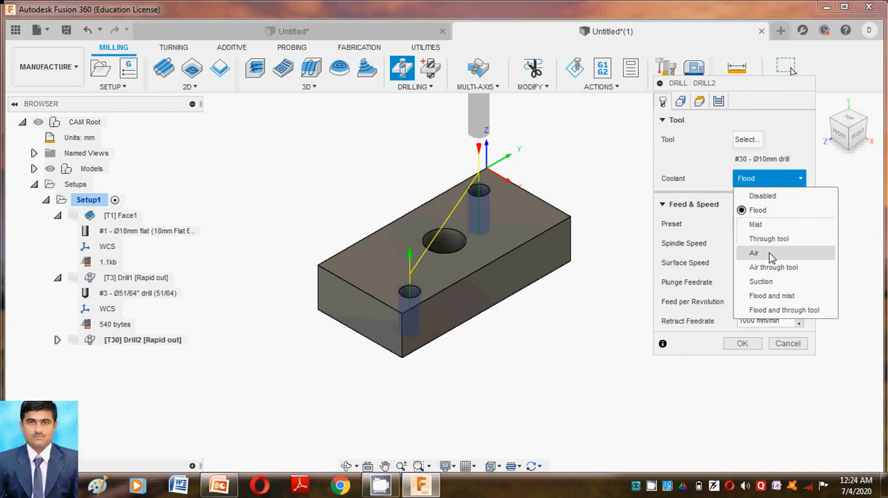
left_click(790, 159)
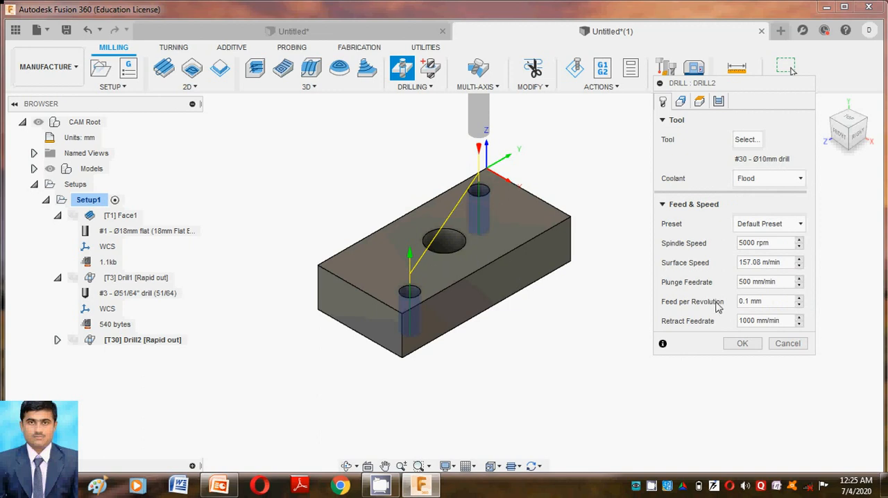
left_click(736, 343)
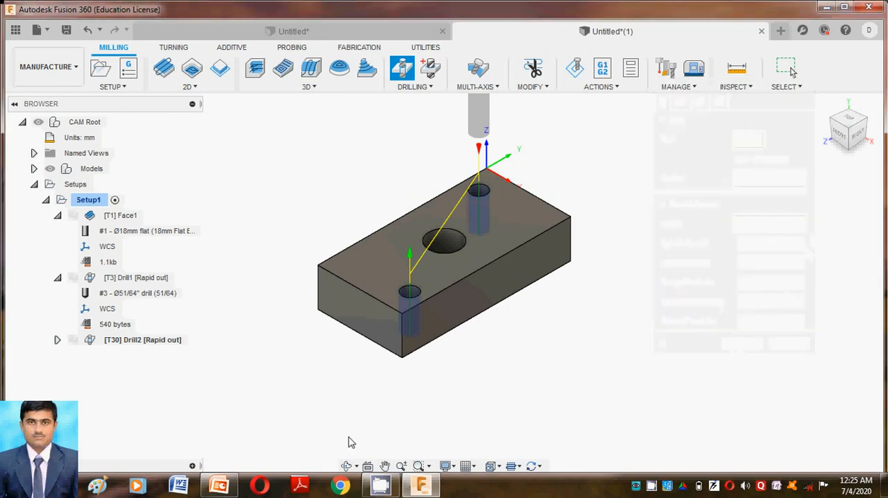
Step: Switch to the PowerPoint presentation, review the Simulation slide, and return to Fusion 360
left_click(218, 485)
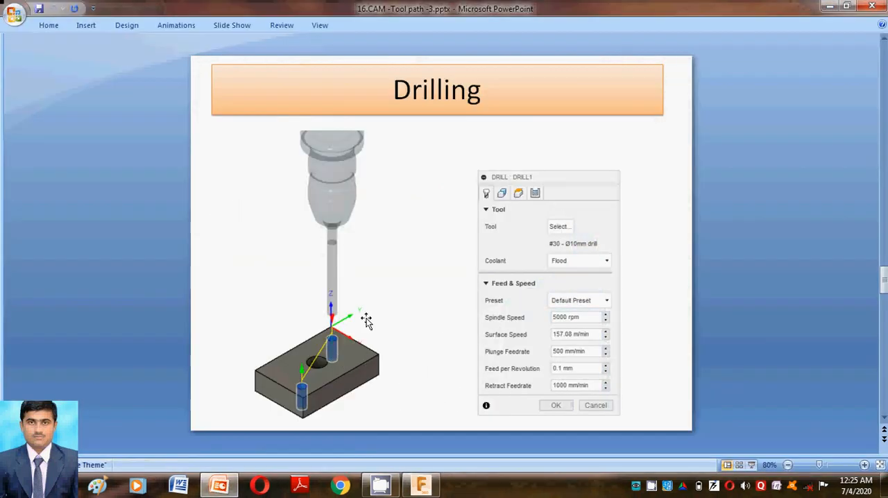
scroll(485, 291, "down", 1)
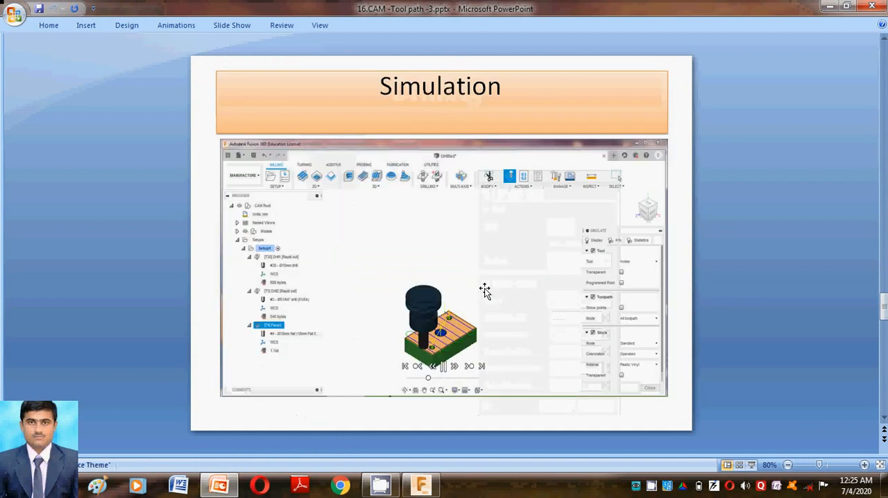
left_click(231, 477)
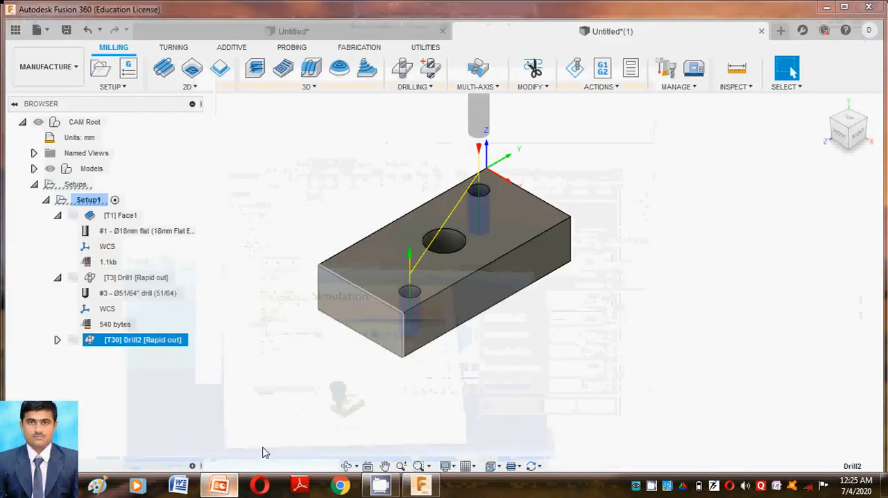
Step: Simulate the second drilling operation on the two small holes without regenerating its toolpath, and close the simulation
left_click(603, 89)
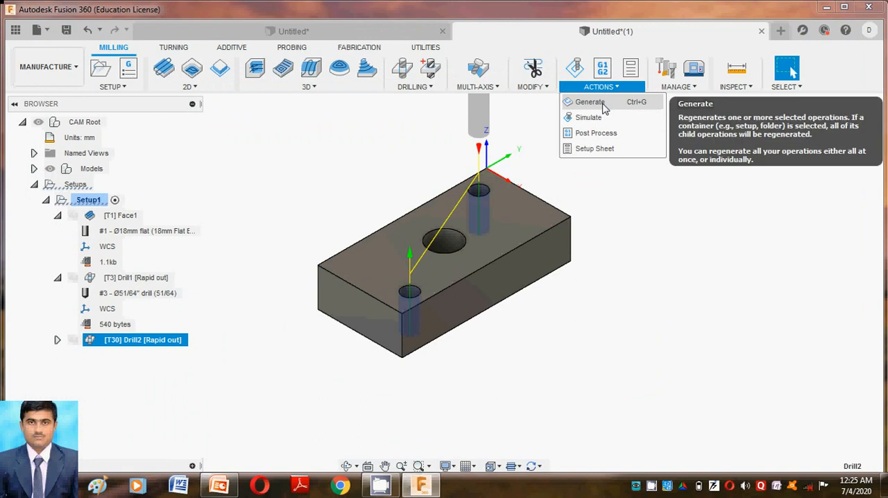
left_click(603, 103)
left_click(496, 268)
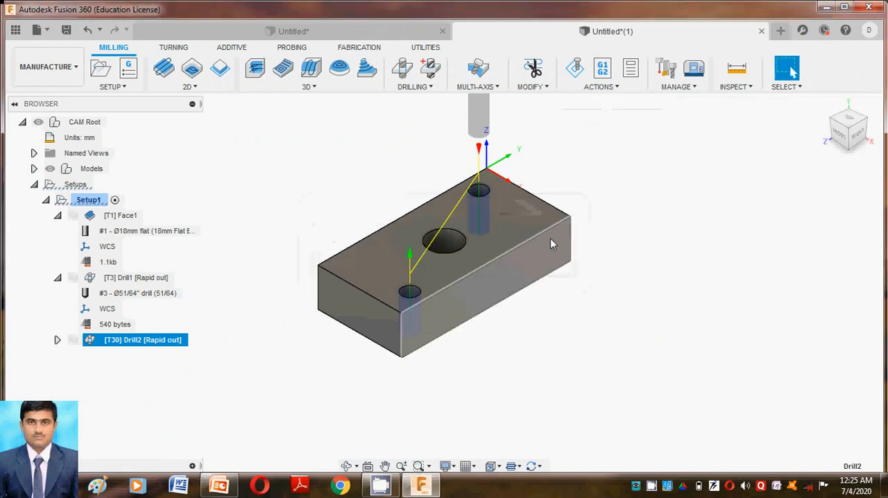
left_click(603, 89)
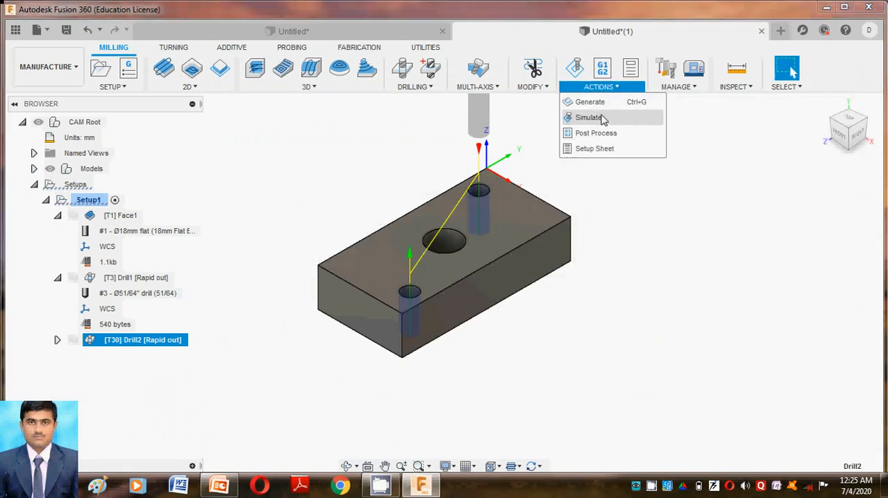
left_click(603, 115)
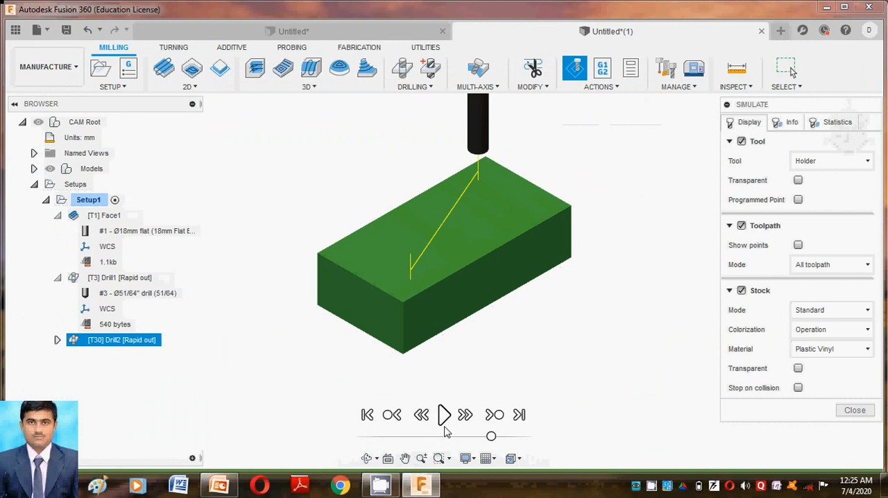
left_click(444, 416)
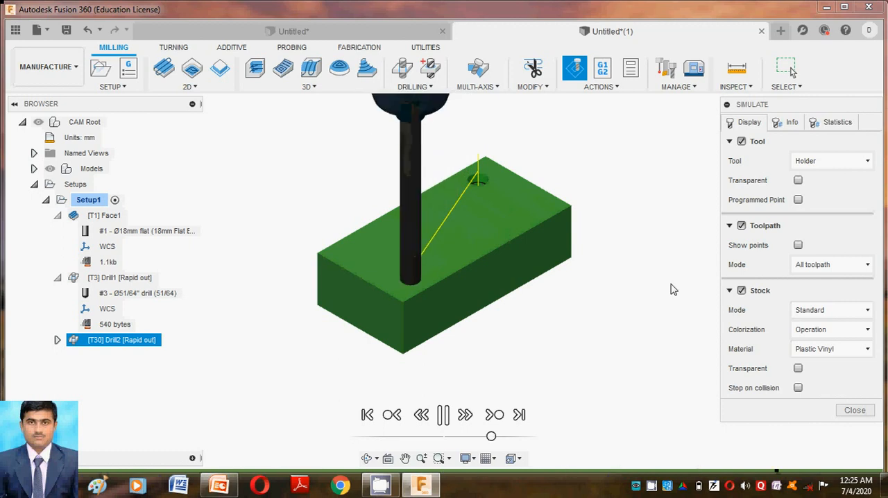
left_click(855, 411)
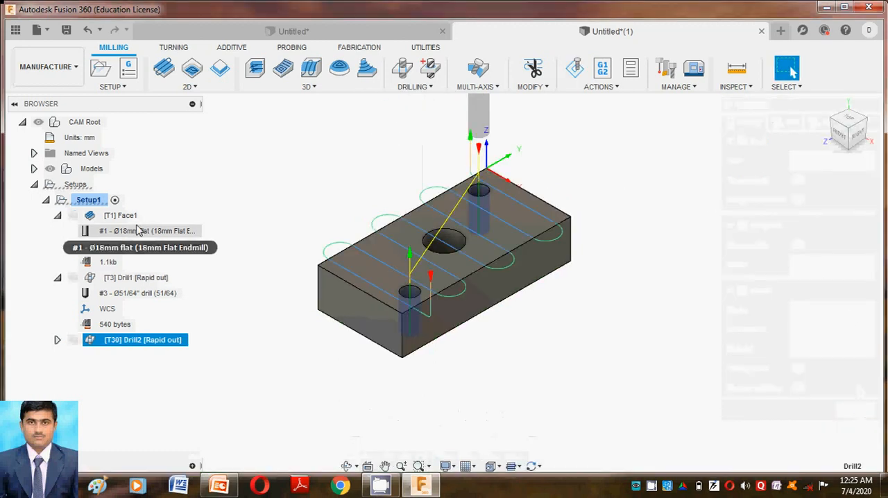
Step: Select the Face1, Drill1 and Drill2 operations together and regenerate their toolpaths
left_click(129, 215)
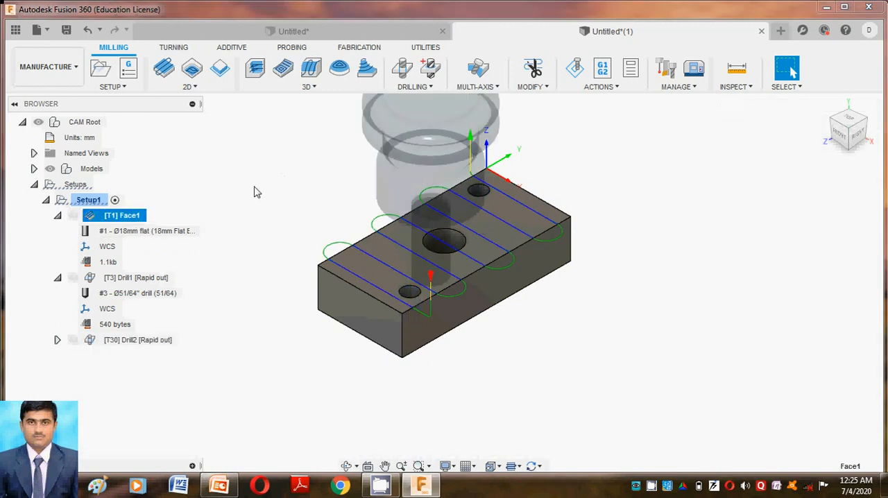
left_click(139, 277, "ctrl")
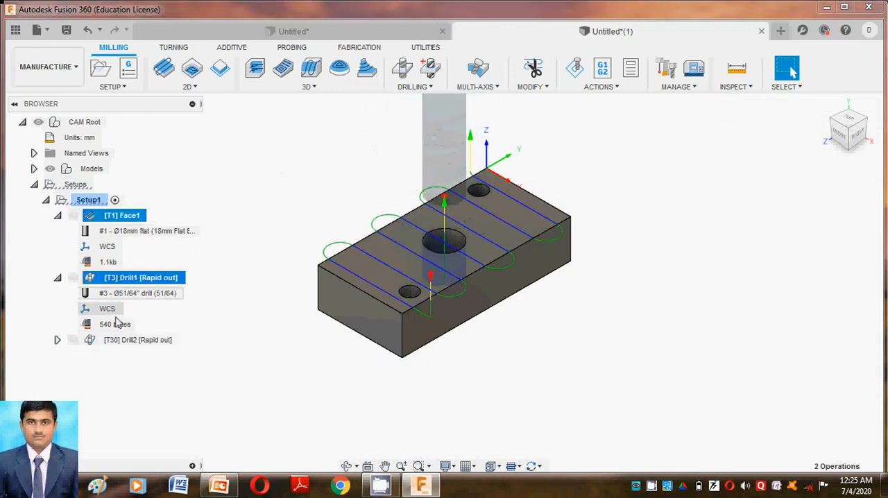
left_click(117, 340, "ctrl")
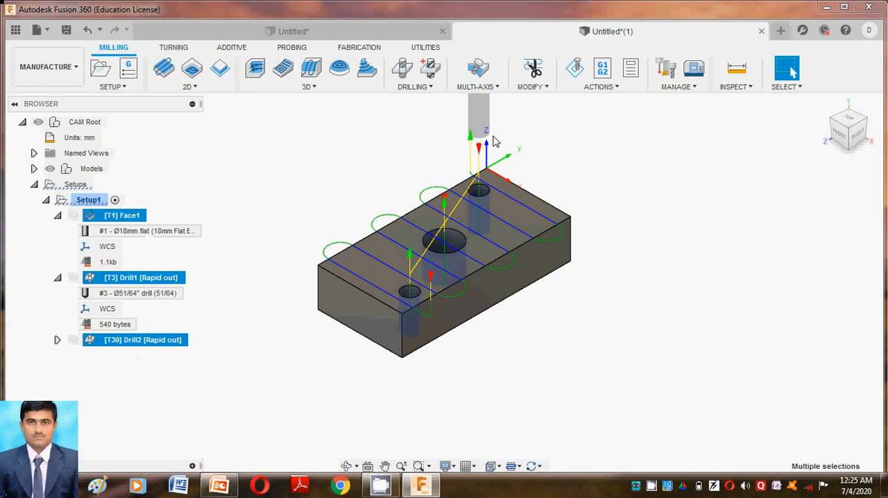
left_click(597, 89)
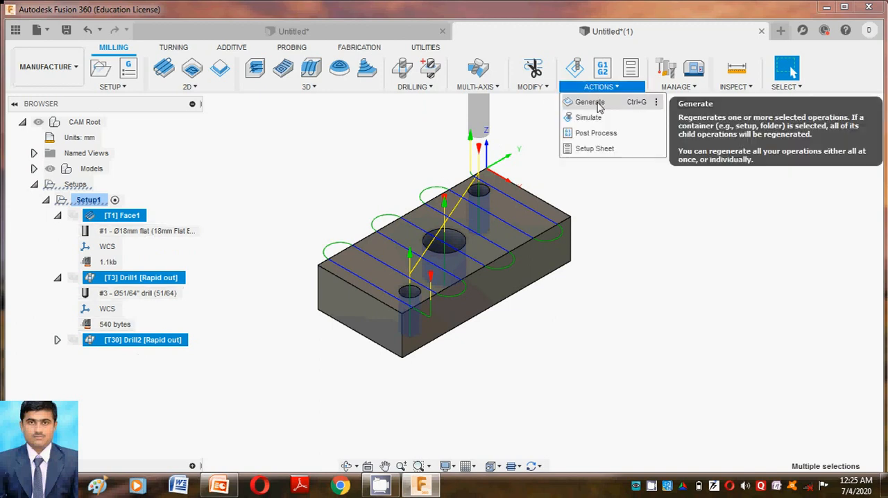
left_click(590, 102)
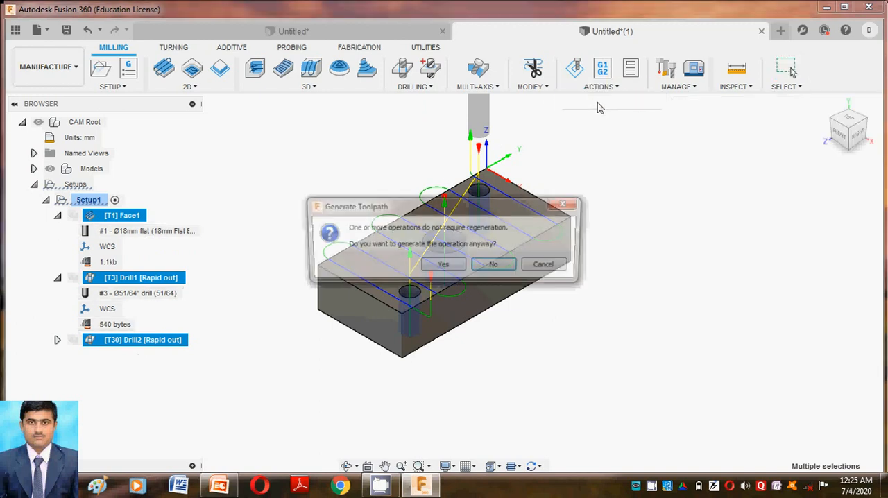
left_click(443, 267)
Step: Simulate the facing and both drilling operations together, reduce the playback speed, and close the simulation
left_click(600, 88)
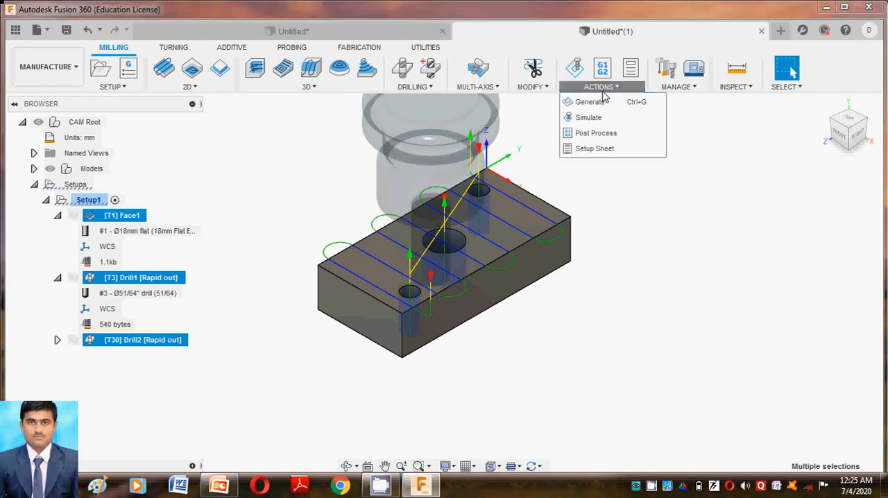
left_click(603, 118)
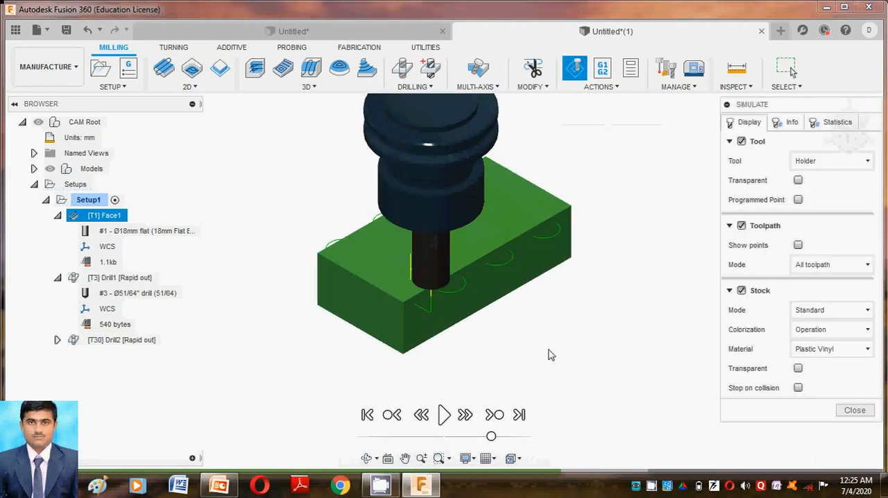
left_click(445, 415)
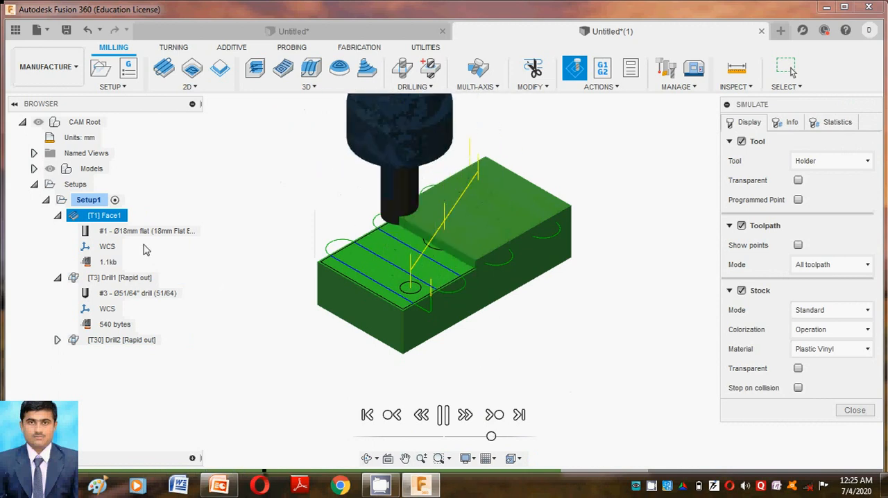
left_click(477, 438)
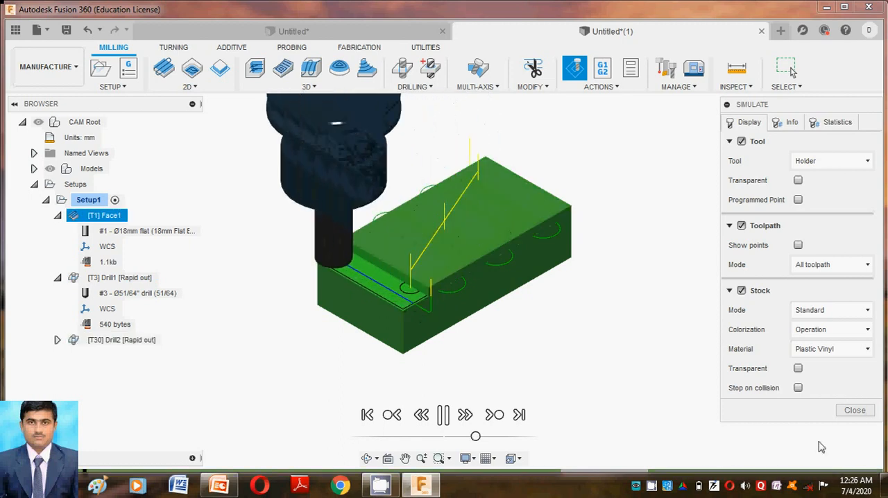
left_click(867, 414)
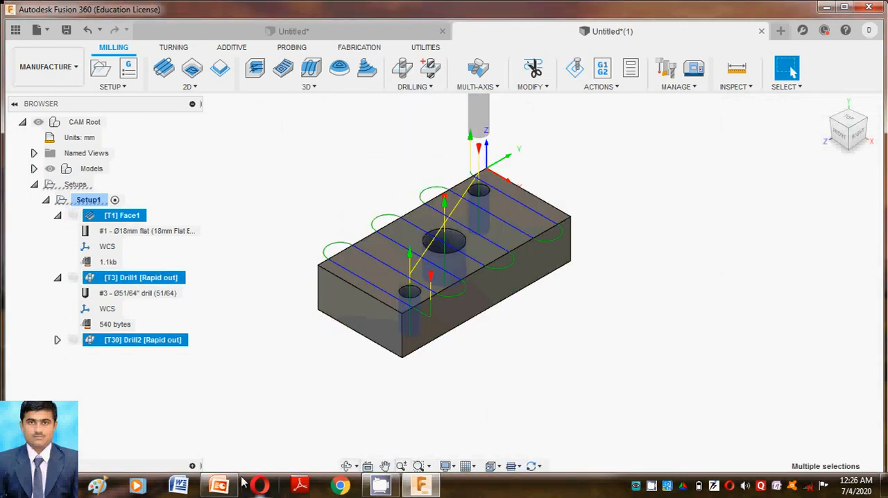
Step: Switch to the PowerPoint presentation, review the Post Process slide, and return to Fusion 360
left_click(611, 88)
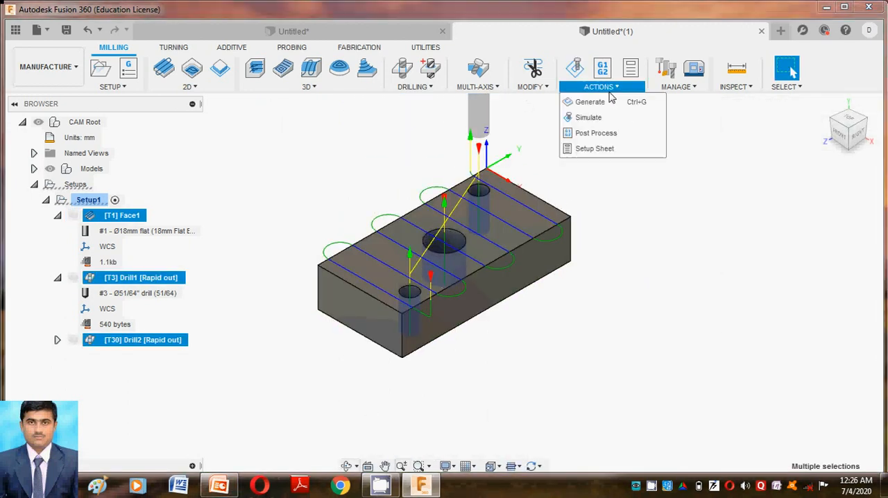
left_click(548, 299)
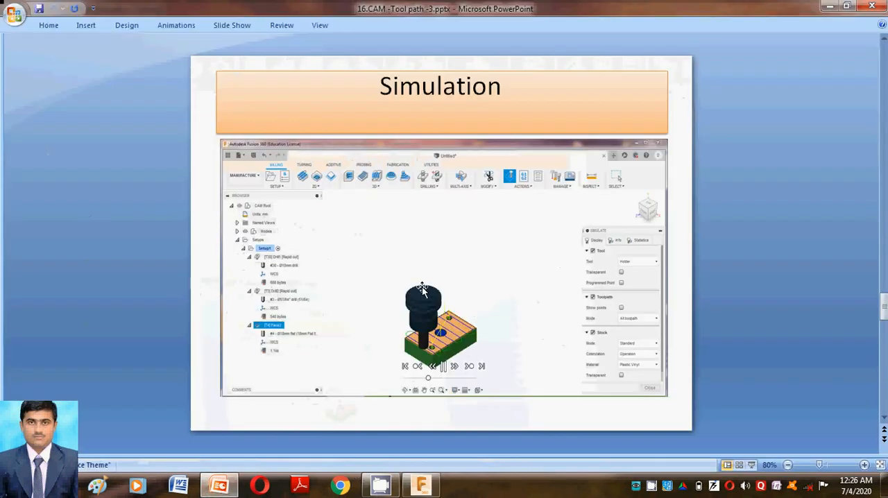
scroll(422, 290, "down", 2)
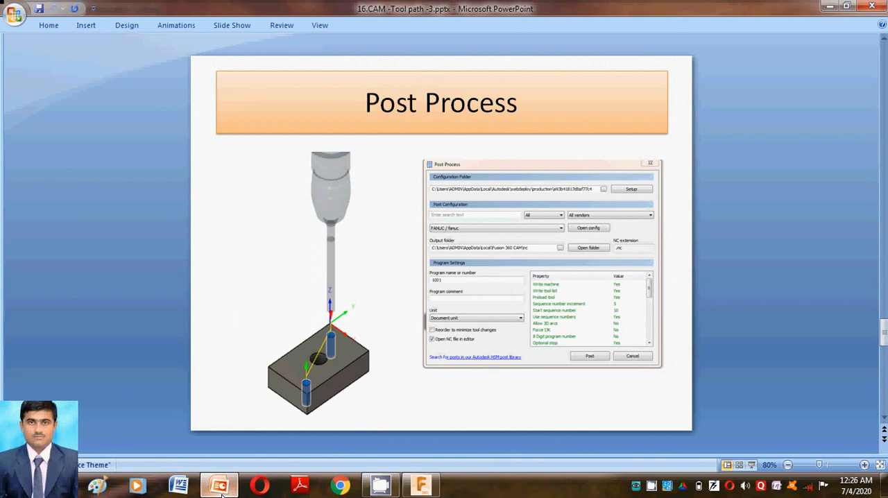
mouse_move(231, 490)
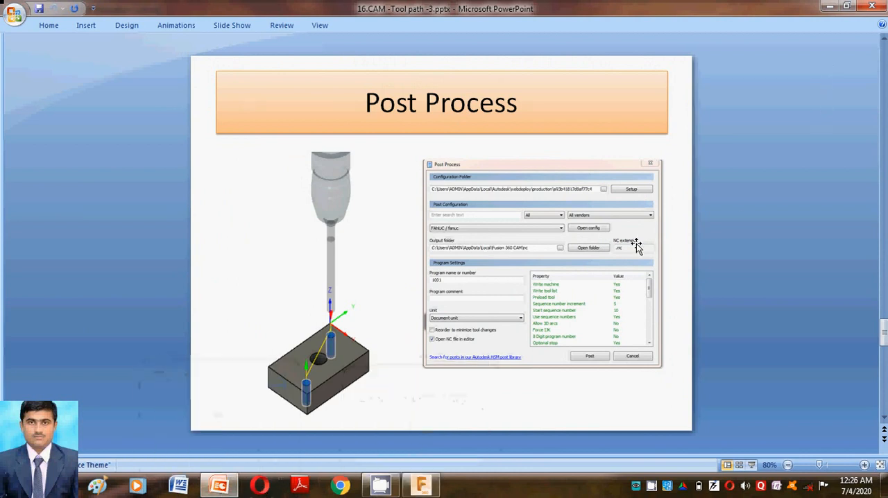
left_click(428, 490)
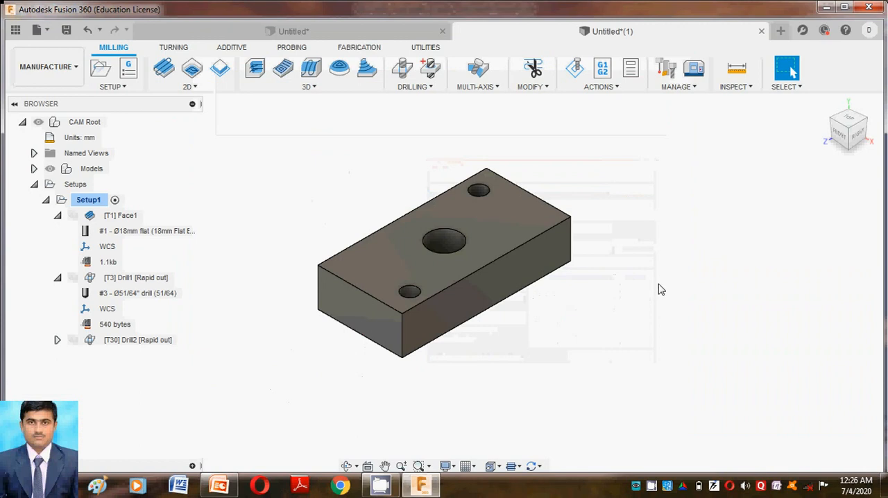
Step: Start Post Process for Setup1 and keep FANUC / fanuc as the post configuration after reviewing the available controllers
left_click(613, 88)
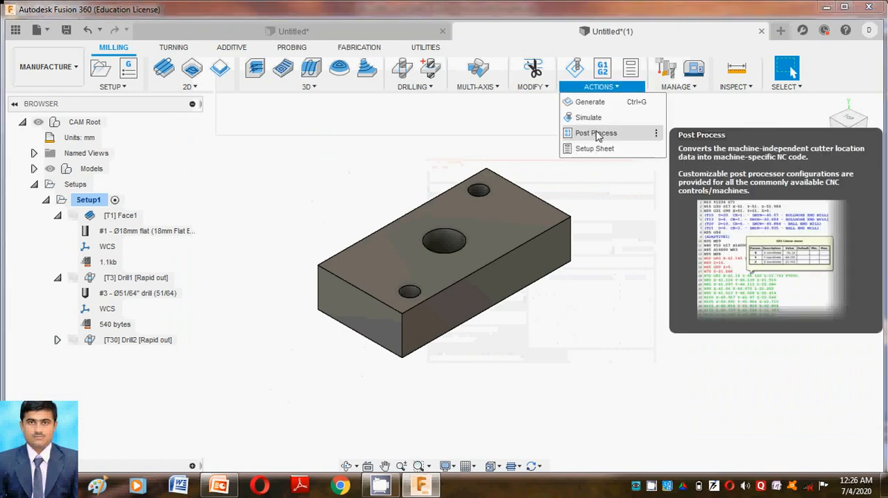
left_click(601, 132)
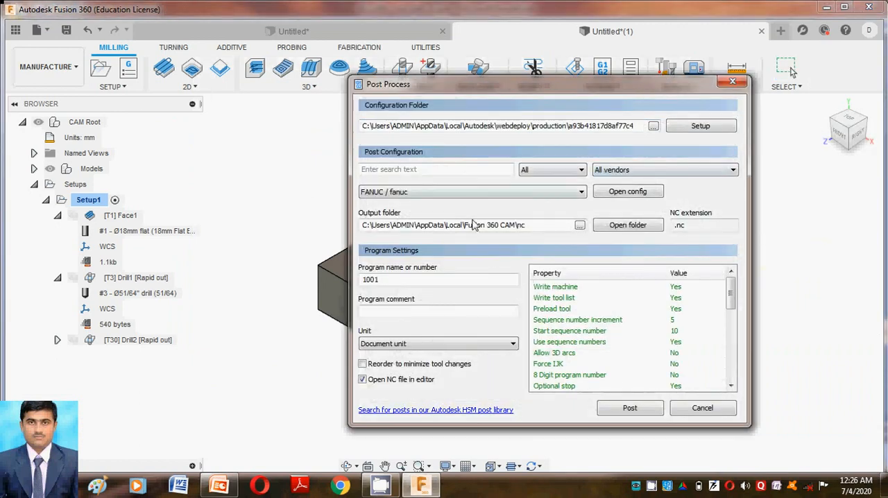
left_click(553, 198)
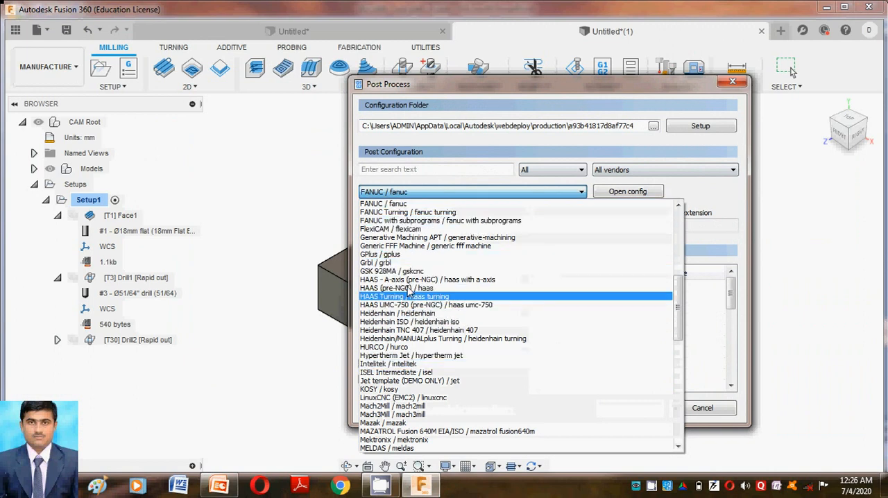
left_click(411, 190)
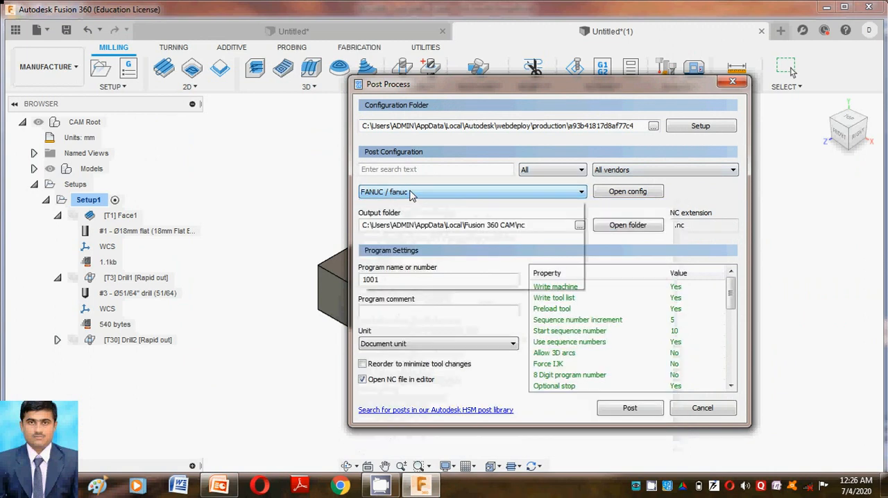
left_click(411, 192)
left_click(413, 193)
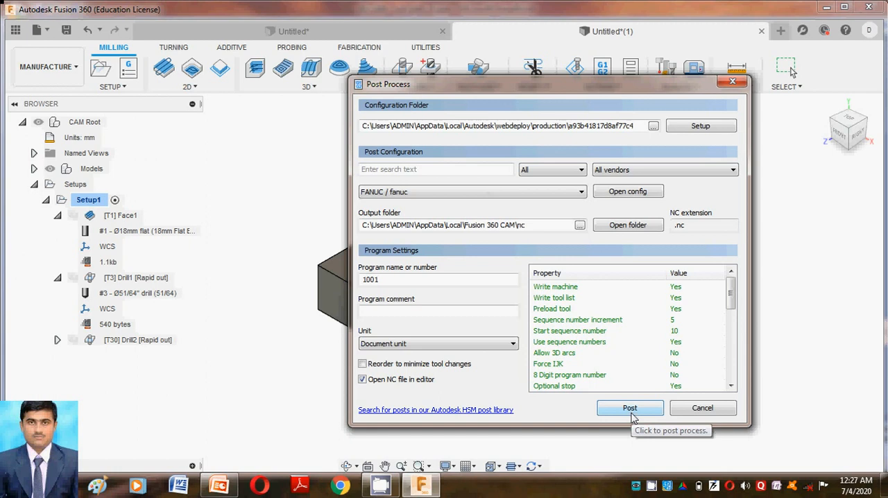
Step: Post the NC program and save it to the Desktop with the file name 10026
left_click(630, 409)
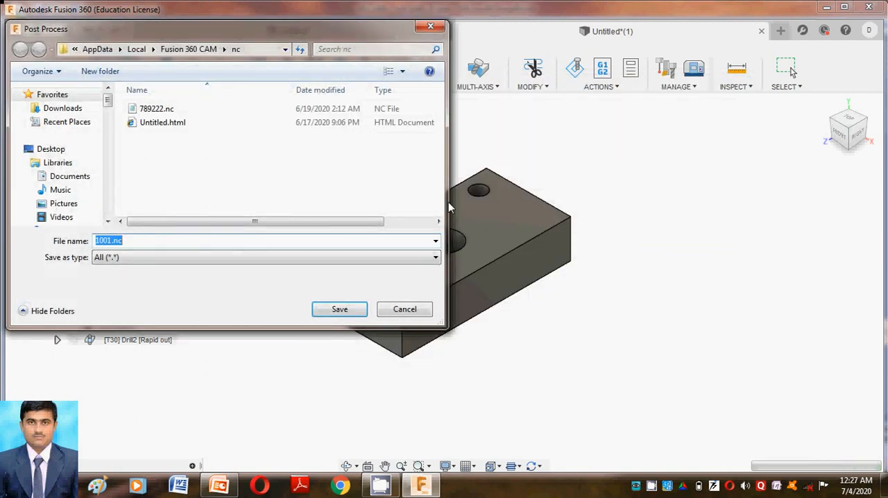
left_click(50, 150)
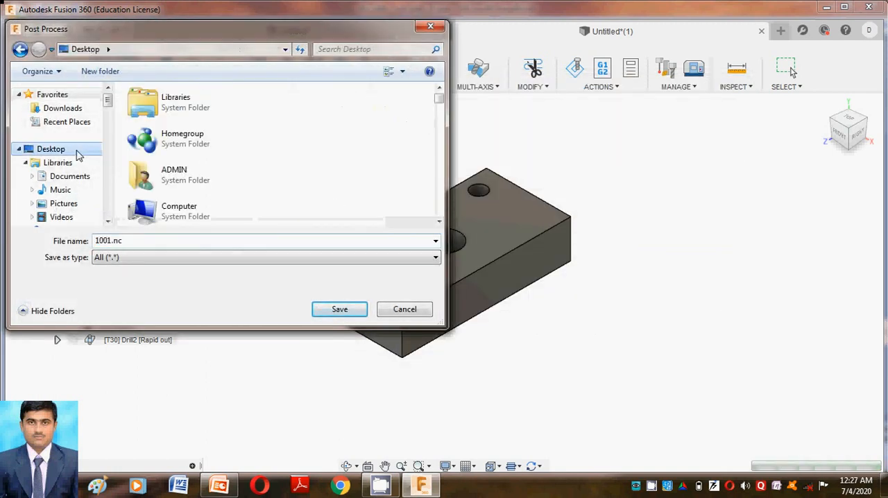
left_click(133, 242)
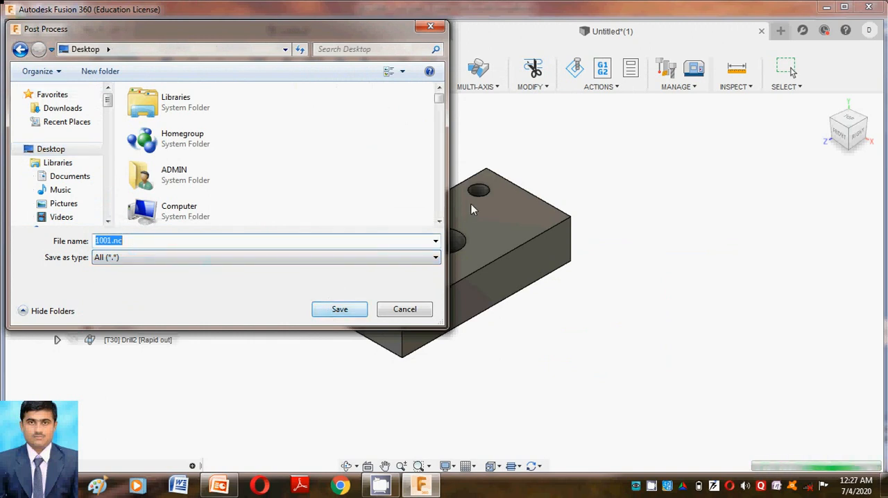
type("10")
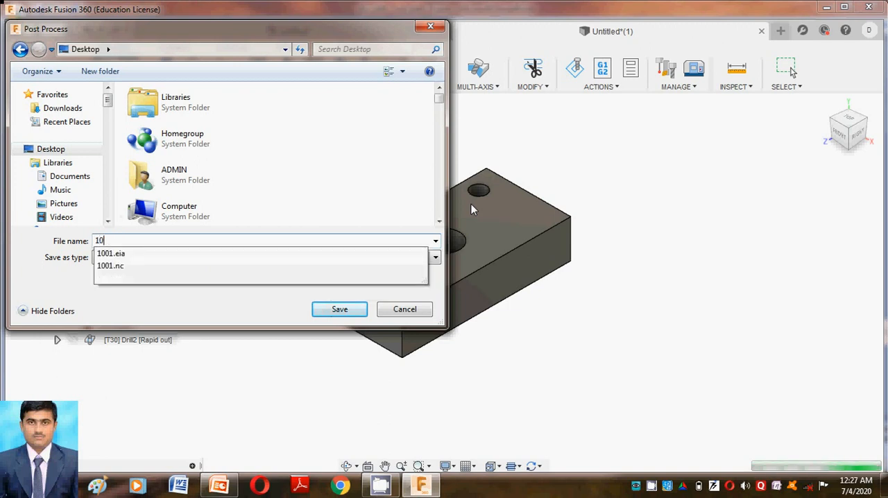
type("026")
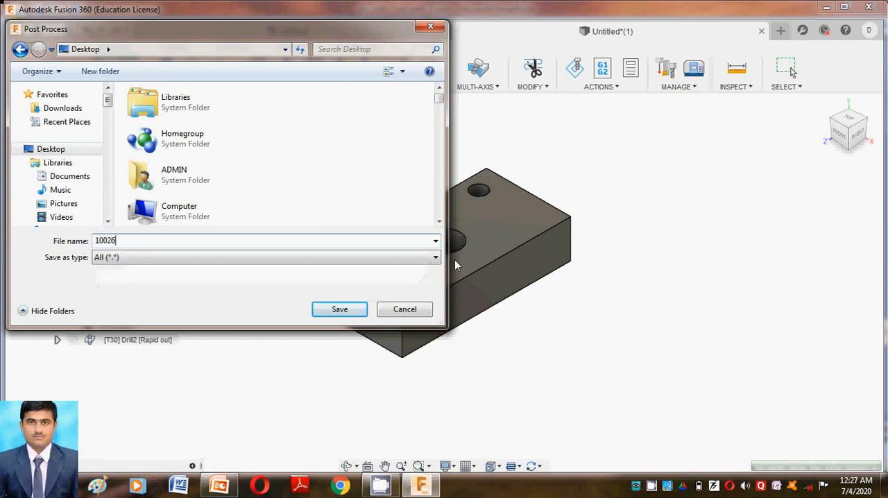
left_click(341, 310)
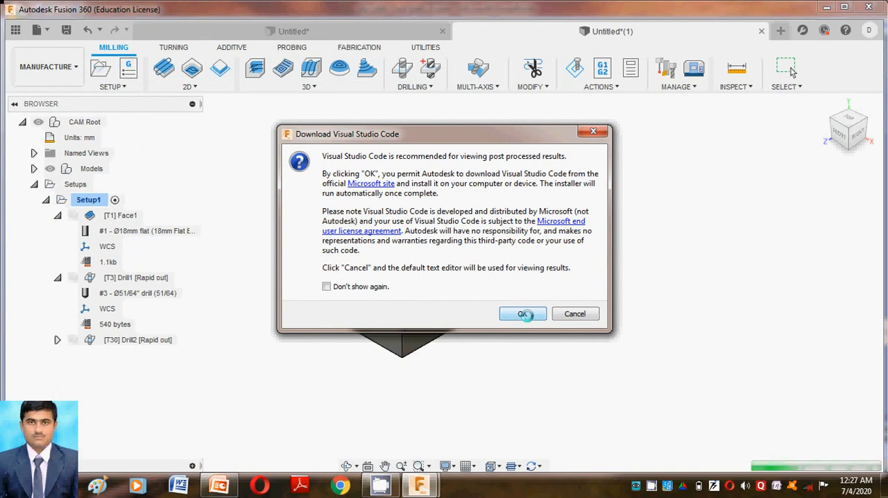
Step: Accept the Visual Studio Code download offer, dismiss the connection notice, and read through the posted NC program in WordPad
left_click(524, 314)
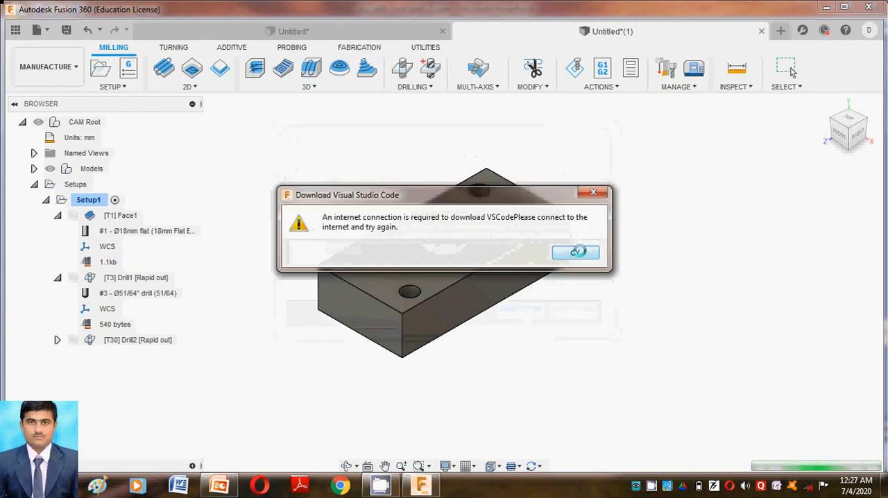
left_click(577, 254)
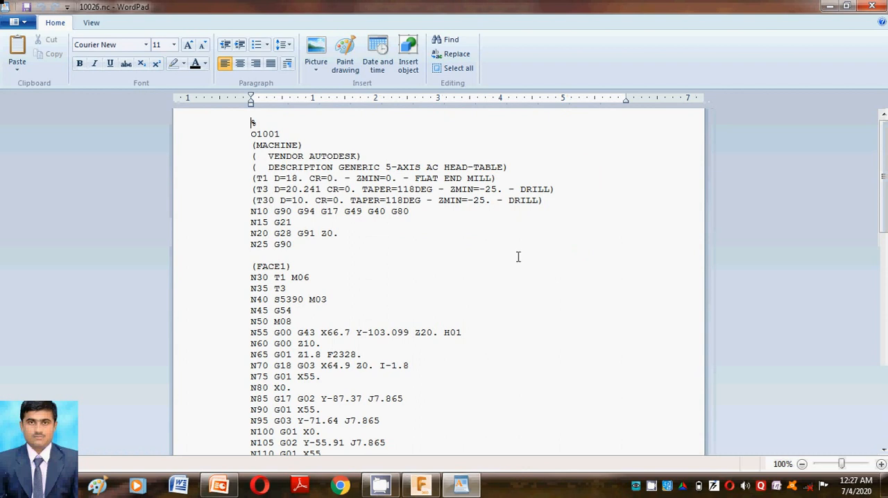
scroll(345, 193, "down", 13)
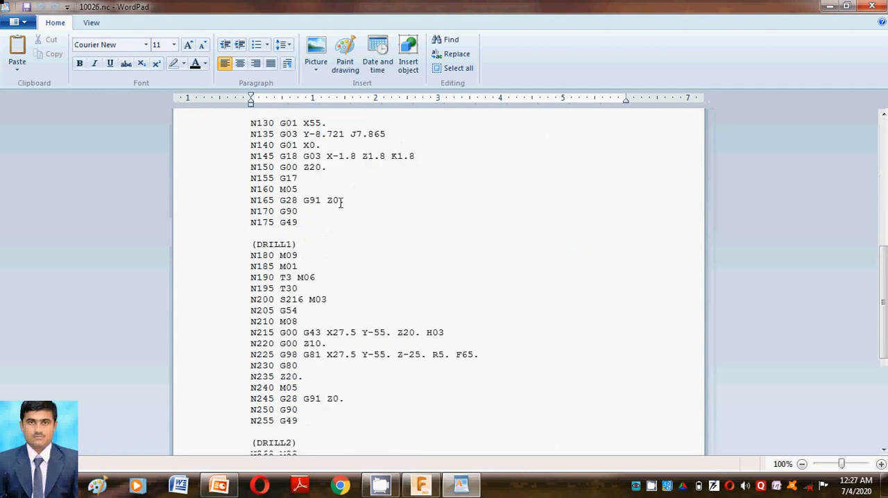
scroll(339, 209, "down", 6)
scroll(336, 220, "up", 10)
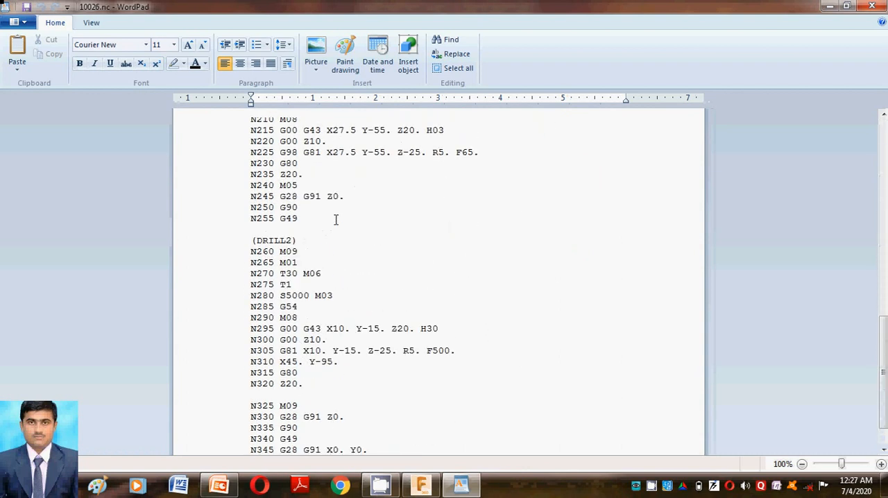
scroll(336, 220, "up", 9)
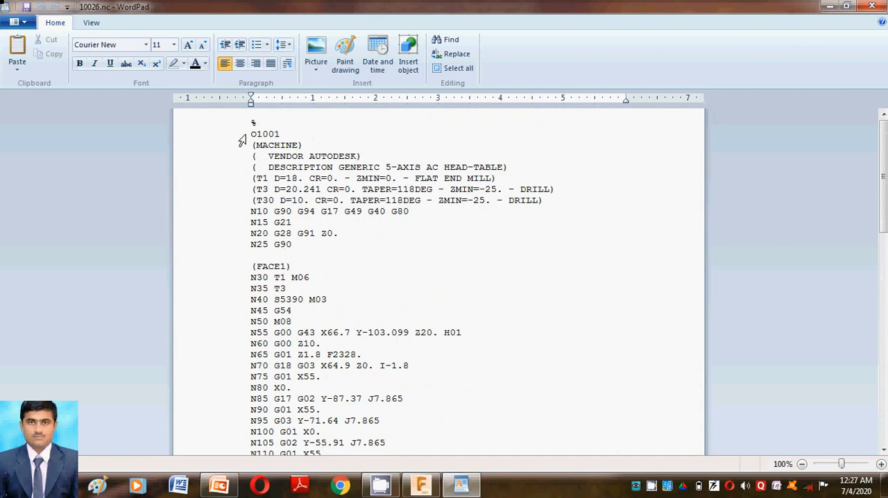
Step: Highlight the NC program from its program number to the end, review the highlighted code, and clear the selection
left_click_drag(241, 139, 333, 445)
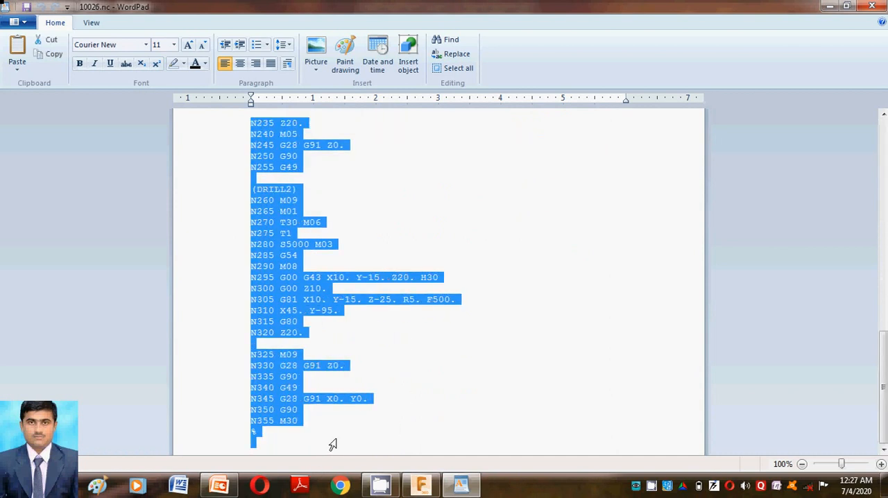
scroll(513, 277, "up", 10)
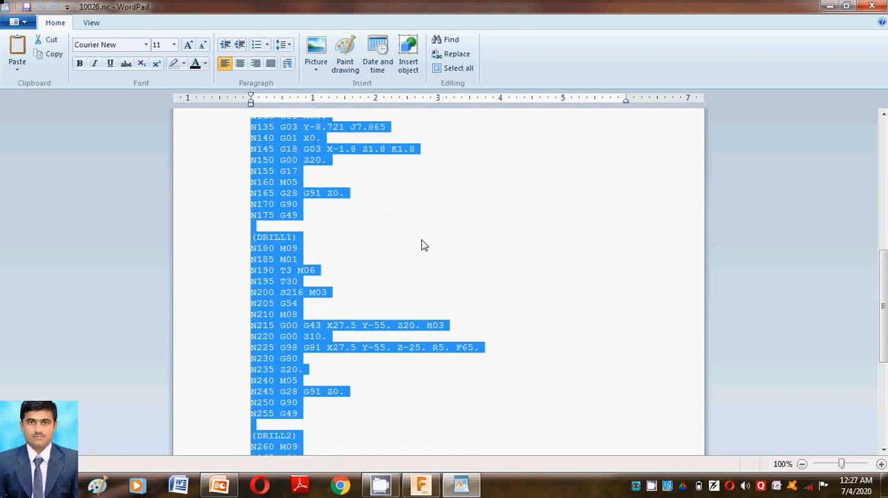
scroll(406, 237, "up", 10)
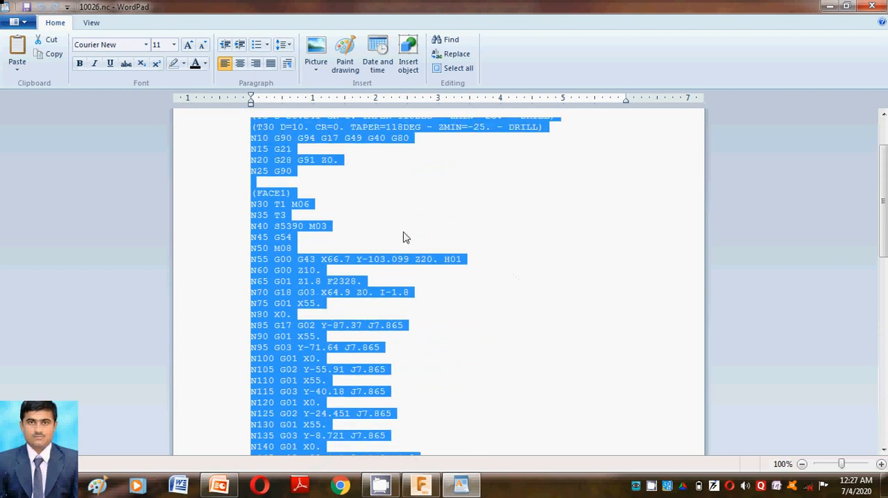
left_click(437, 284)
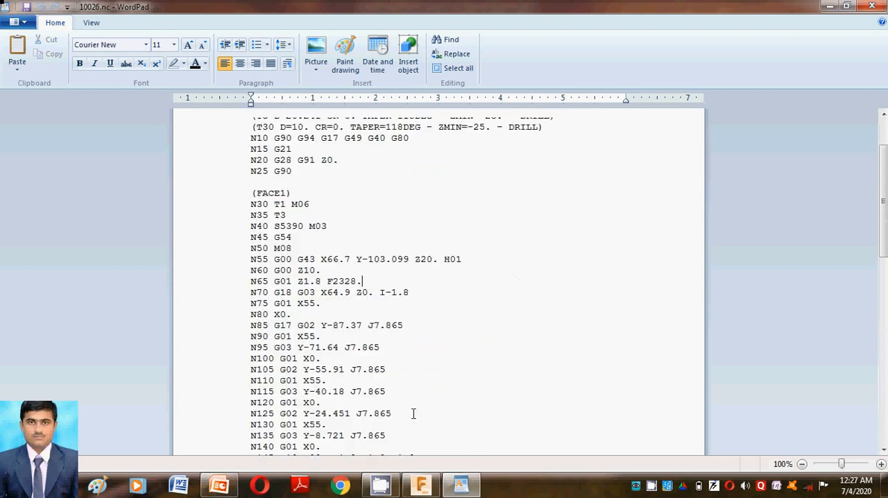
Step: Switch to Fusion 360, check the Post Process slide in the PowerPoint presentation, and return to Fusion 360
left_click(421, 485)
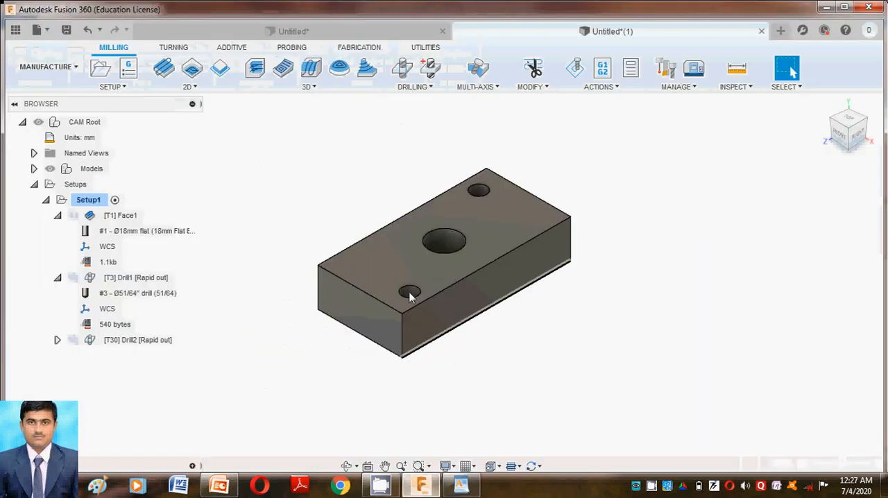
left_click(218, 485)
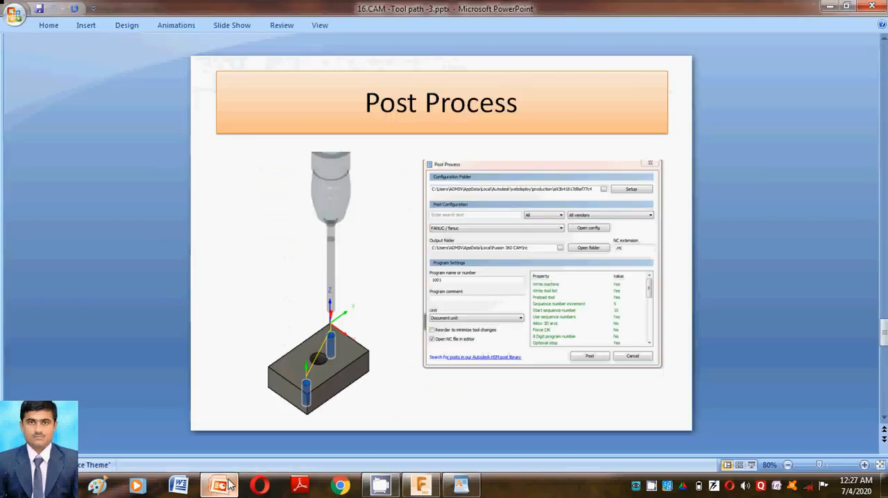
left_click(422, 485)
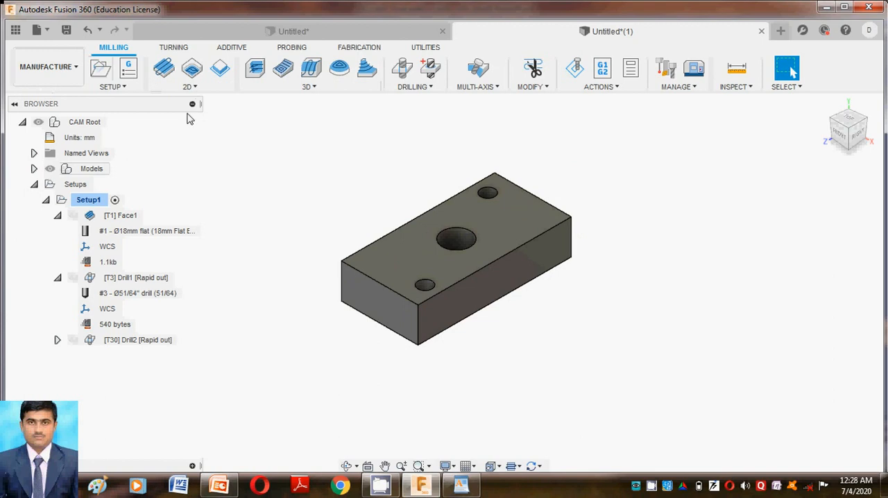
left_click(197, 88)
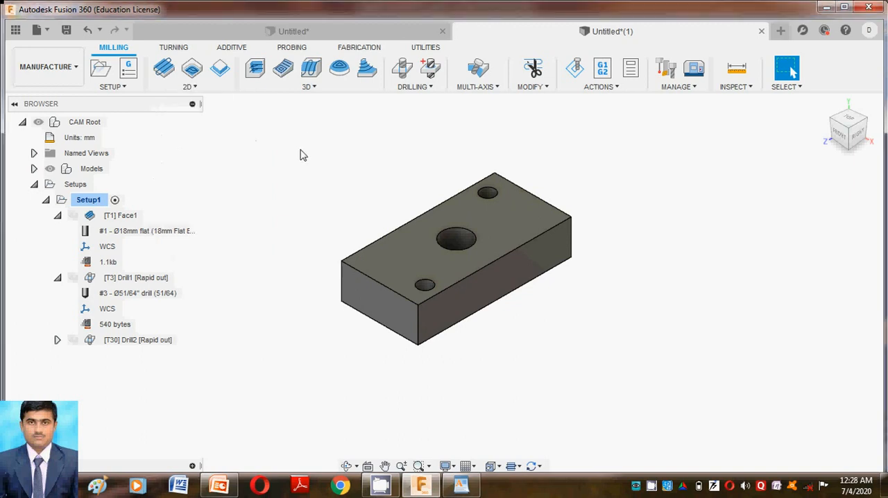
left_click(410, 87)
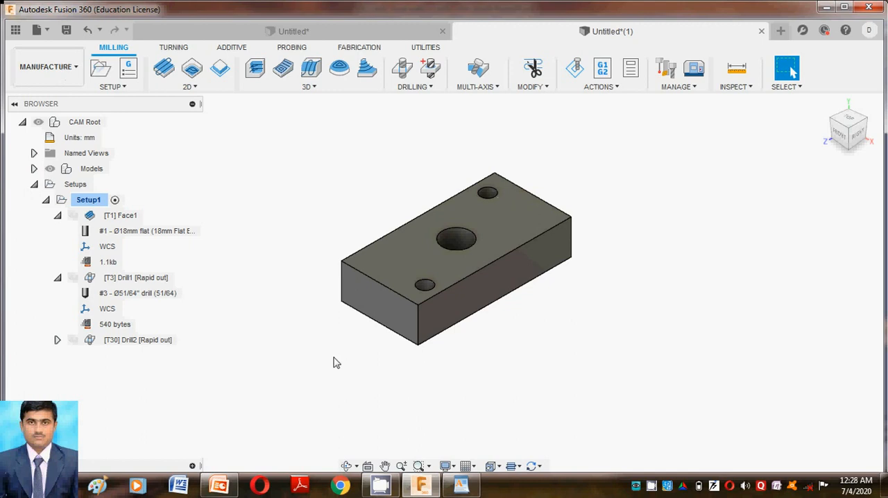
Step: Switch to the PowerPoint presentation, view the NC Programming slide, and return to Fusion 360
left_click(219, 485)
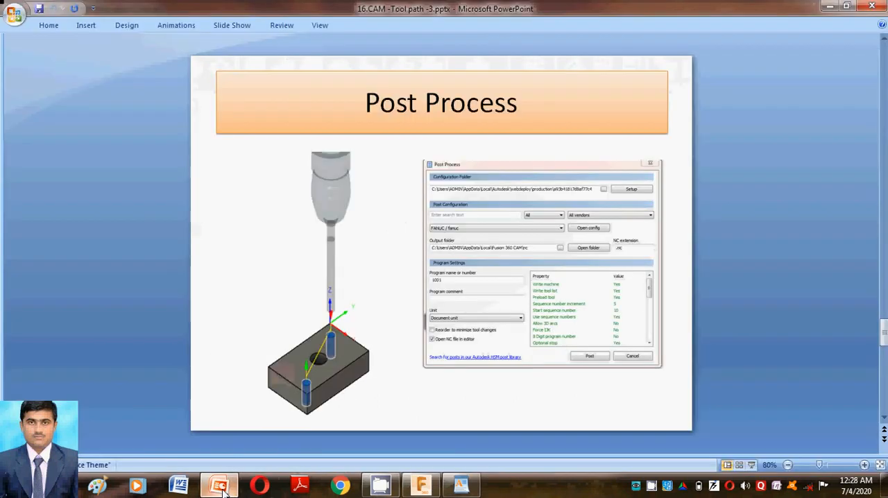
scroll(462, 286, "down", 1)
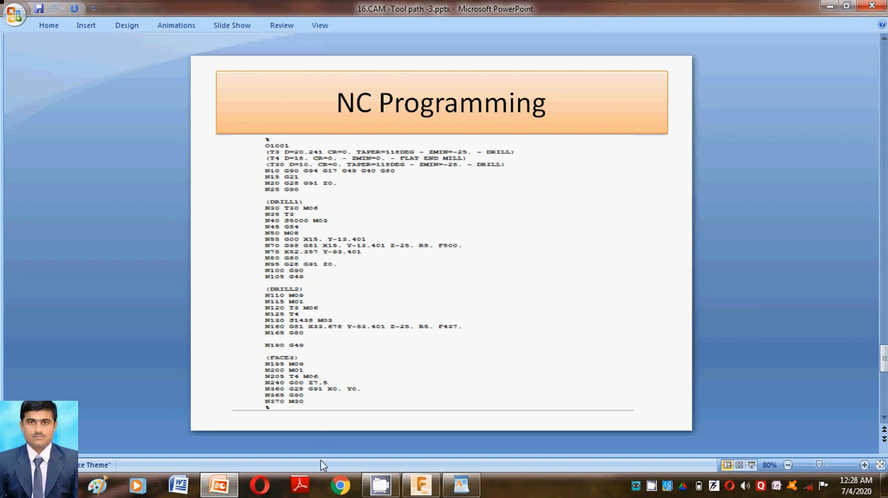
left_click(233, 489)
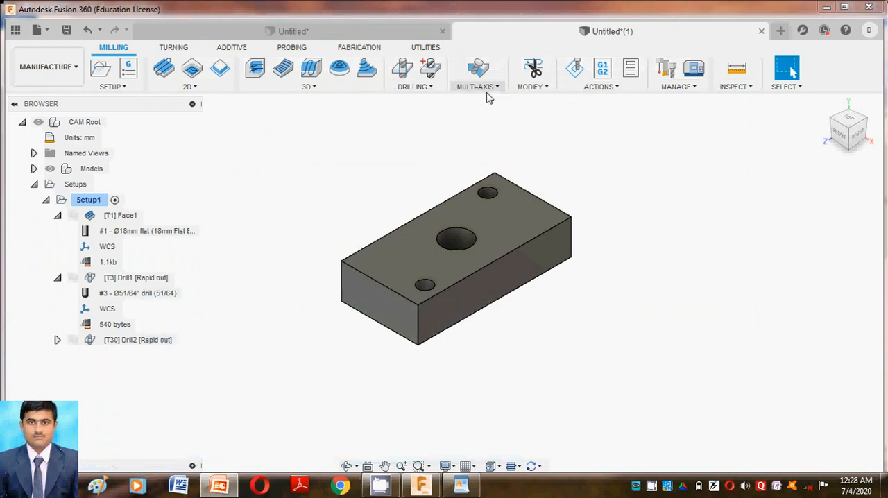
Step: Look through the Turning, Additive, Probing, Fabrication and Utilities toolsets of the Manufacture workspace and return to Milling
left_click(173, 50)
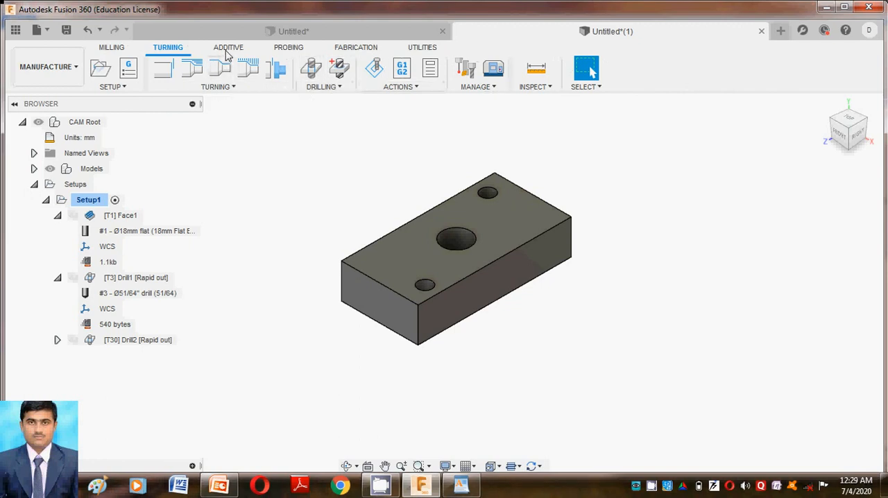
left_click(226, 50)
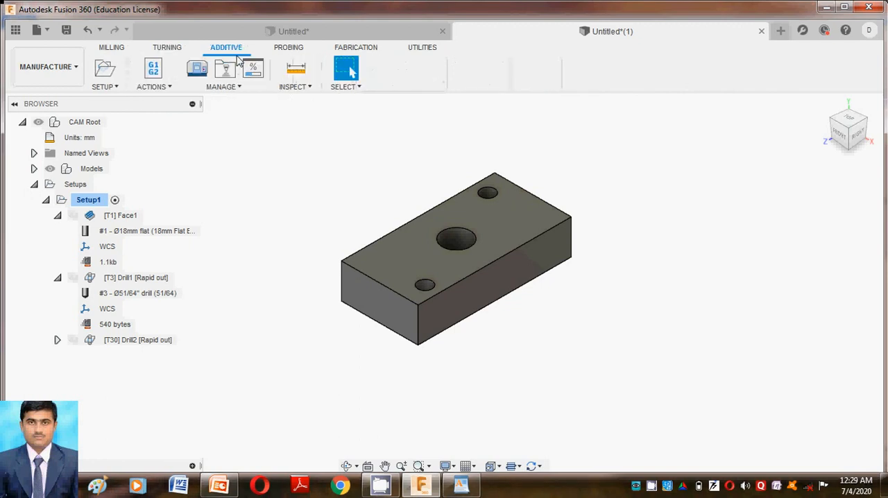
left_click(289, 52)
left_click(355, 50)
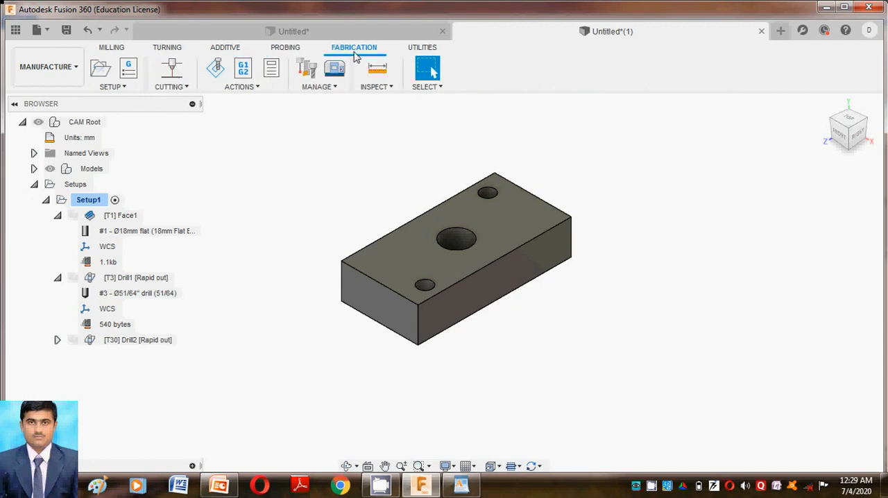
left_click(418, 49)
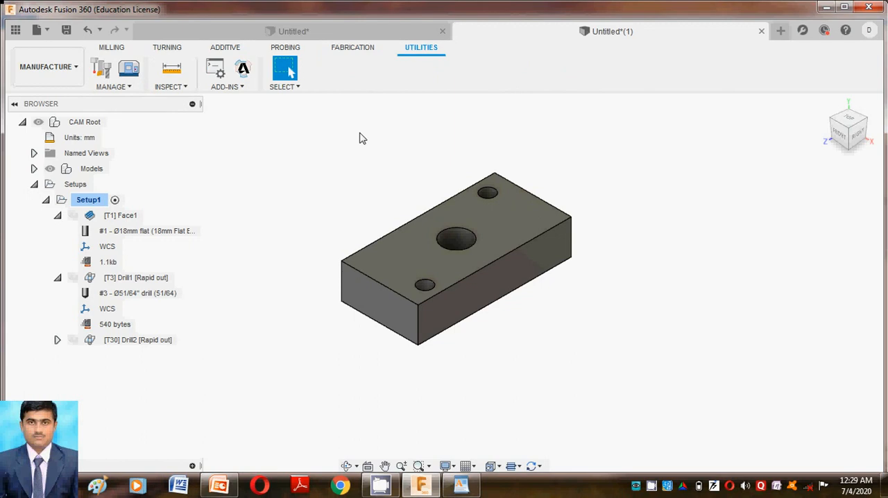
left_click(118, 52)
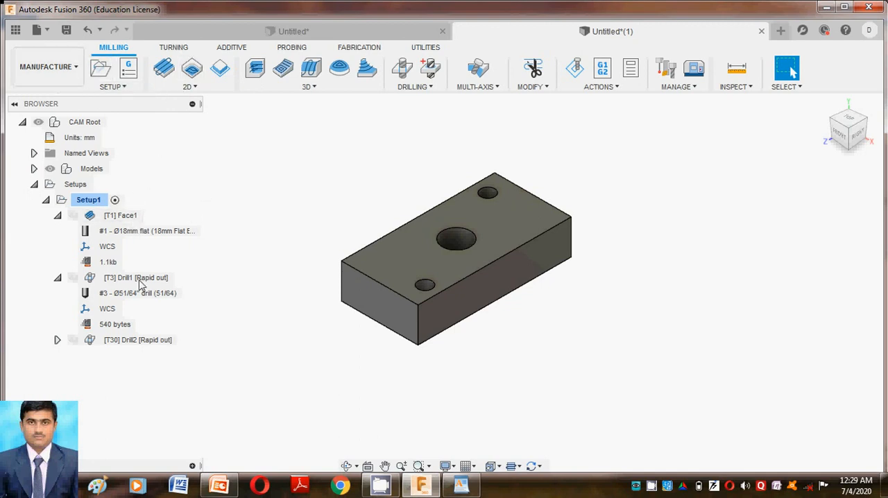
Step: Inspect the tools assigned to Face1 and Drill1 in the tool library and close it without changing the selection
mouse_move(108, 234)
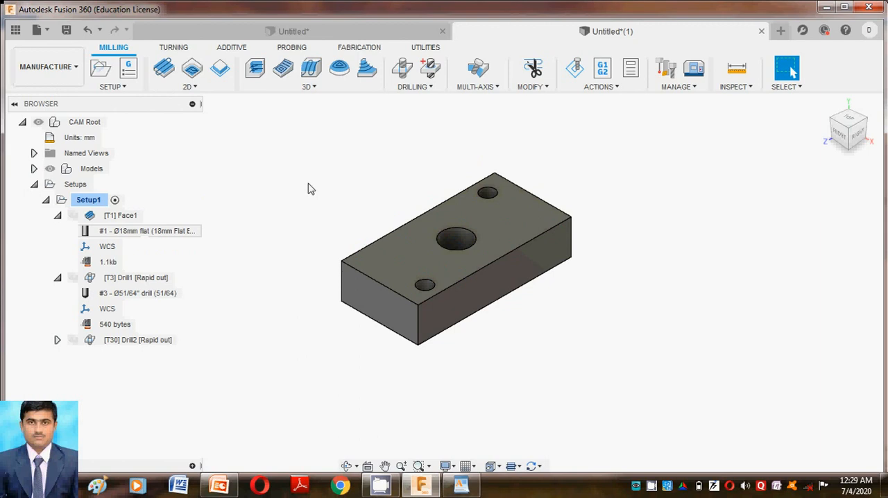
double_click(106, 232)
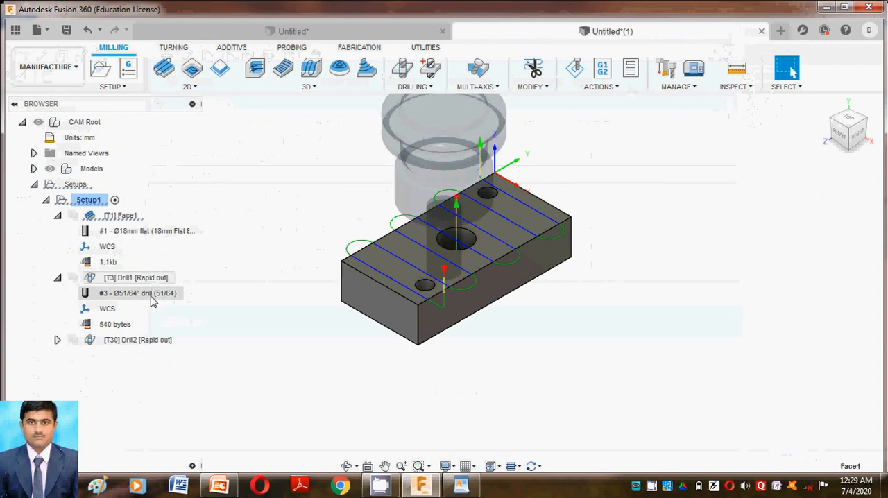
double_click(152, 300)
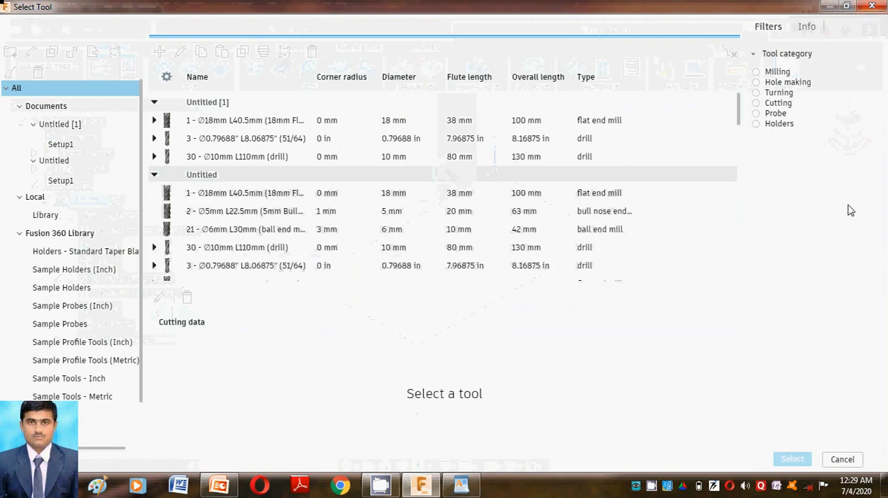
left_click(880, 10)
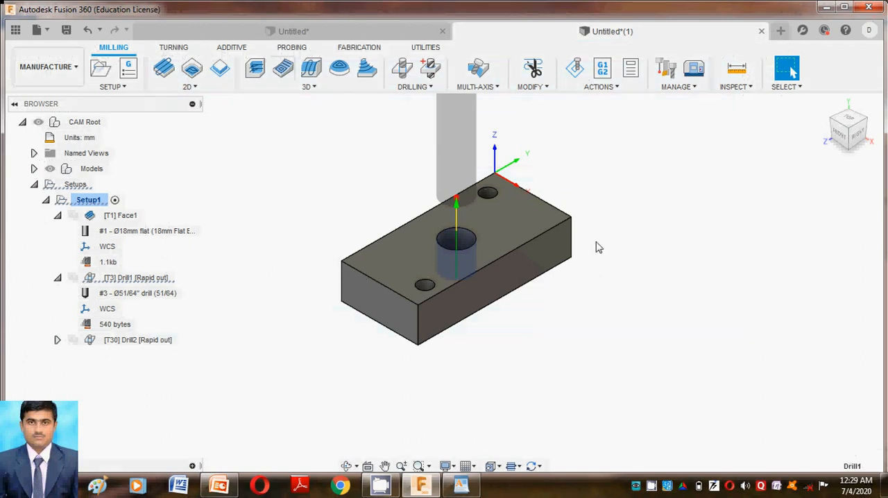
Step: Simulate Face1, Drill1 and Drill2 together, play the toolpath animation, and close the simulation
scroll(604, 253, "down", 1)
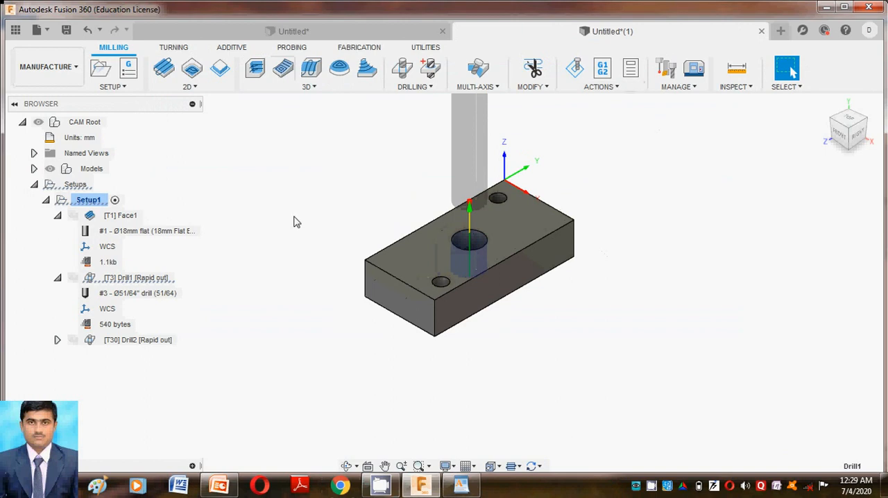
left_click(89, 200)
left_click(123, 215)
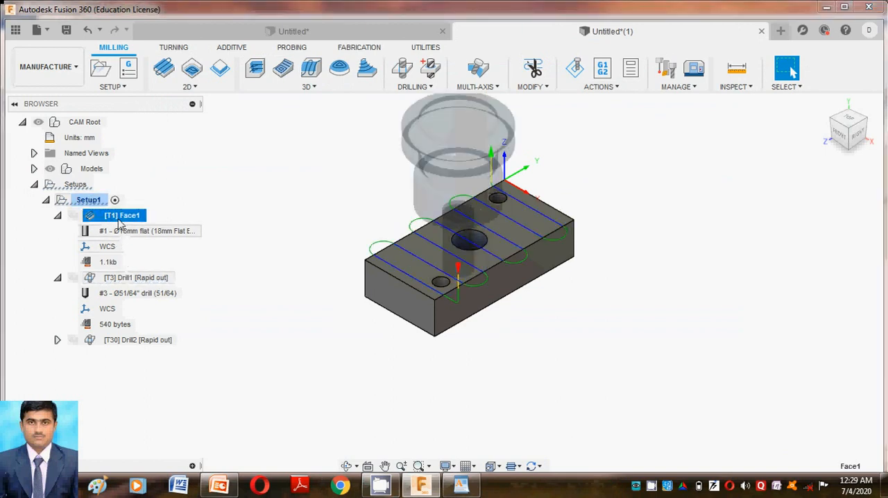
left_click(129, 278, "ctrl")
left_click(129, 341, "ctrl")
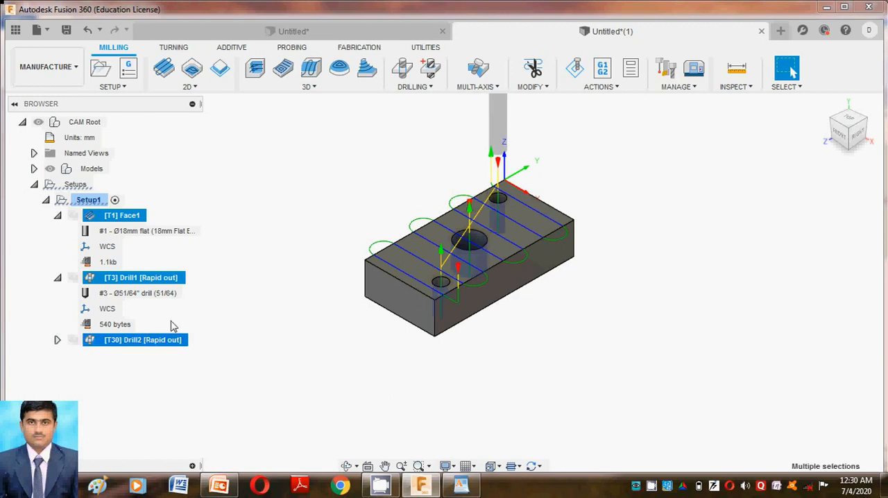
left_click(613, 88)
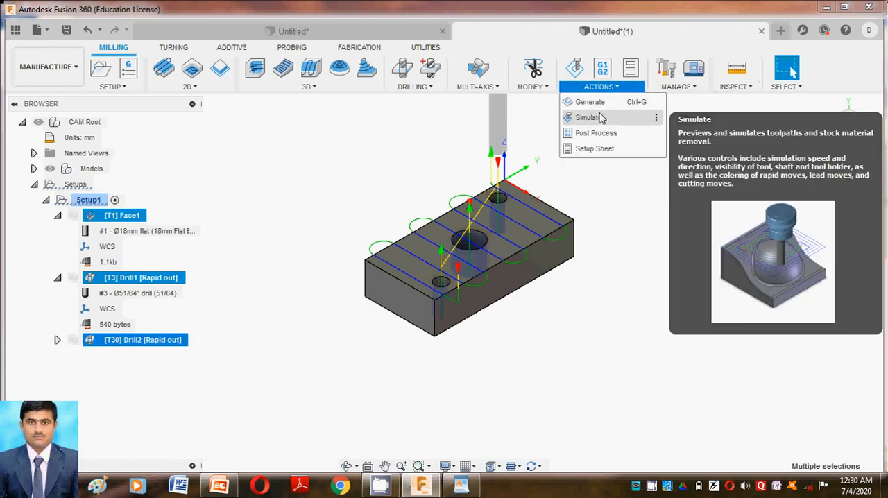
left_click(590, 116)
left_click(444, 415)
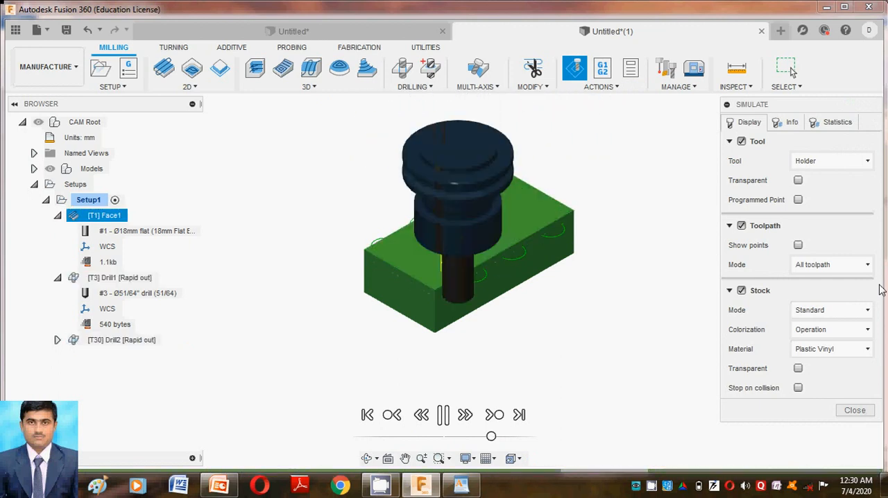
left_click(860, 414)
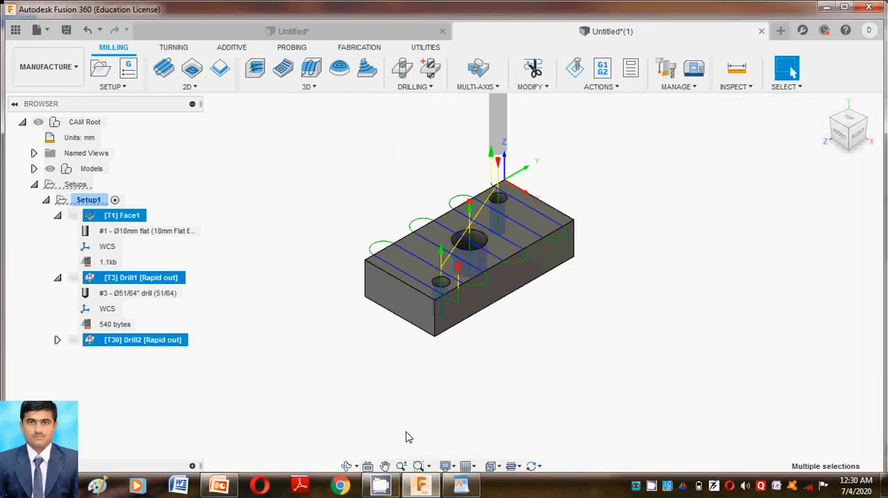
Step: Switch to the PowerPoint presentation and advance to the closing Thank You slide
left_click(219, 485)
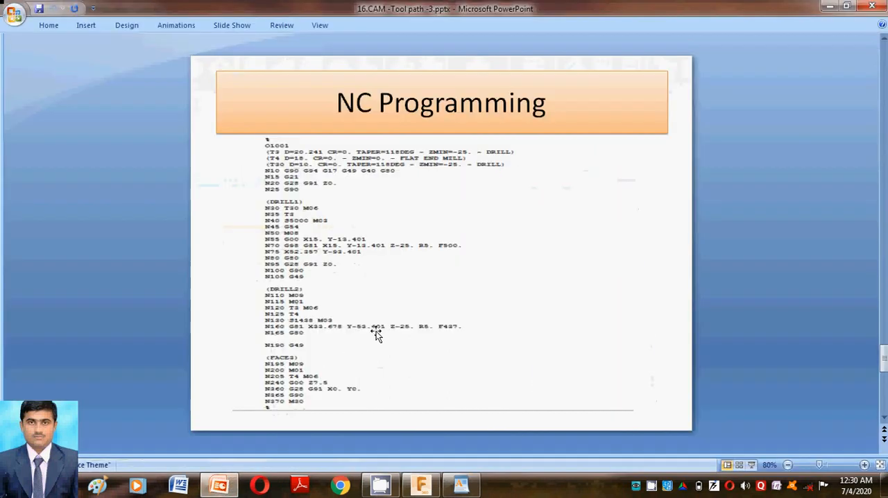
scroll(376, 334, "down", 1)
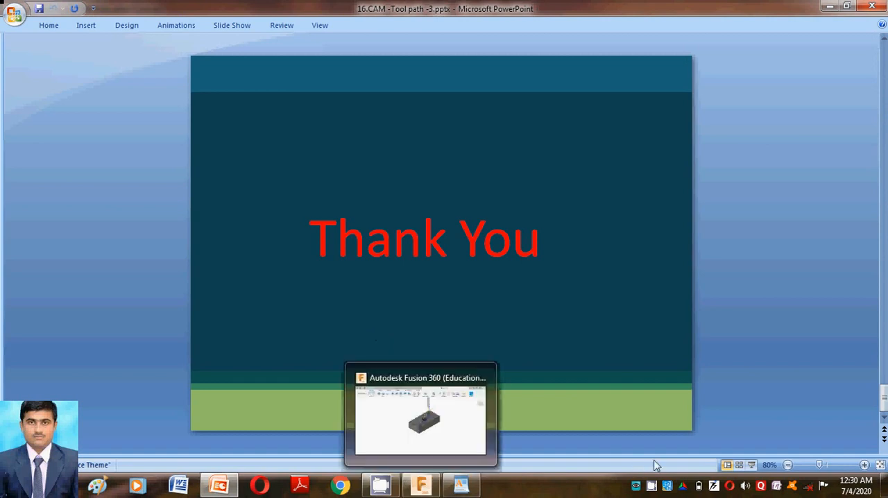
left_click(651, 487)
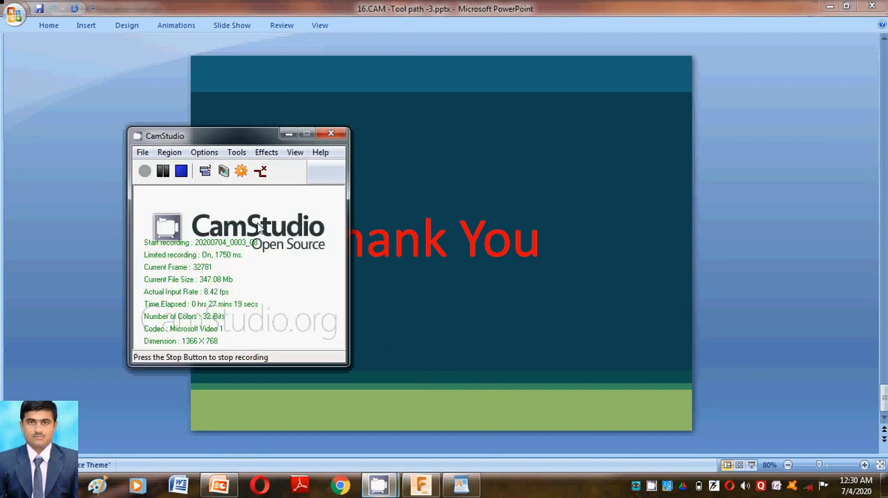